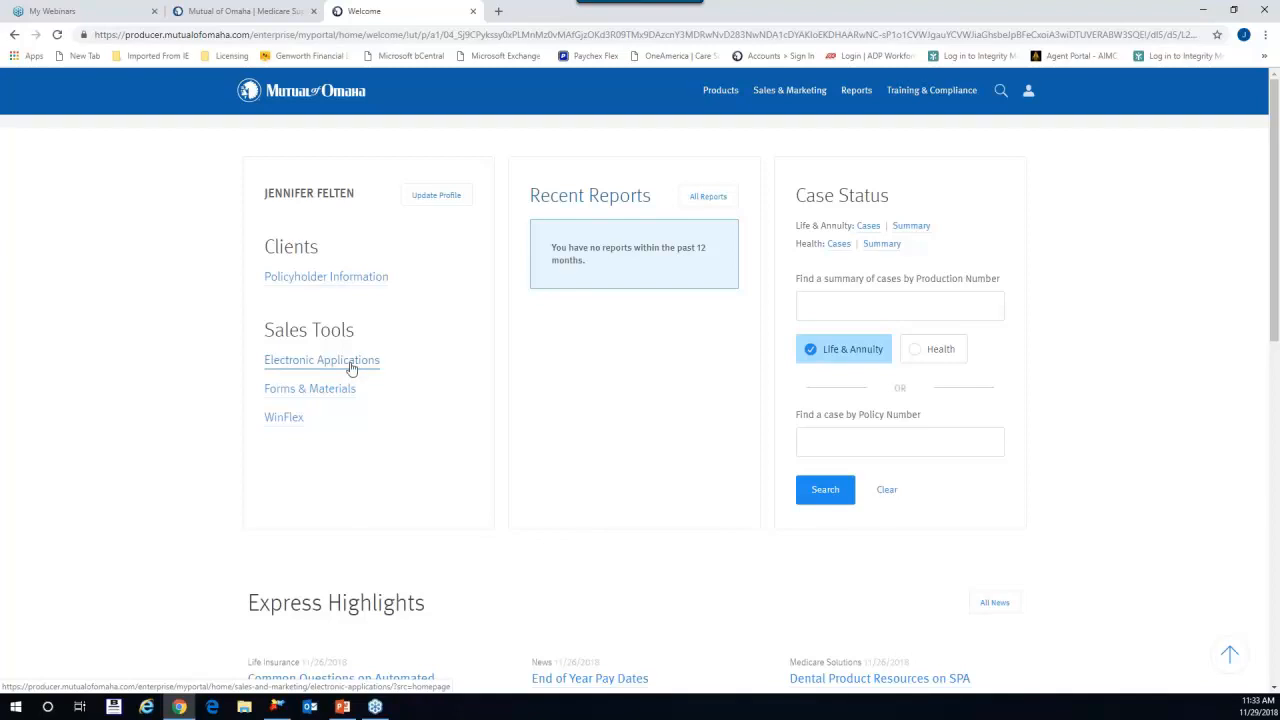
Go to Sales & Marketing > Electronic Applications and scroll down to Long-Term Care e-Application.
mouse_move(816, 96)
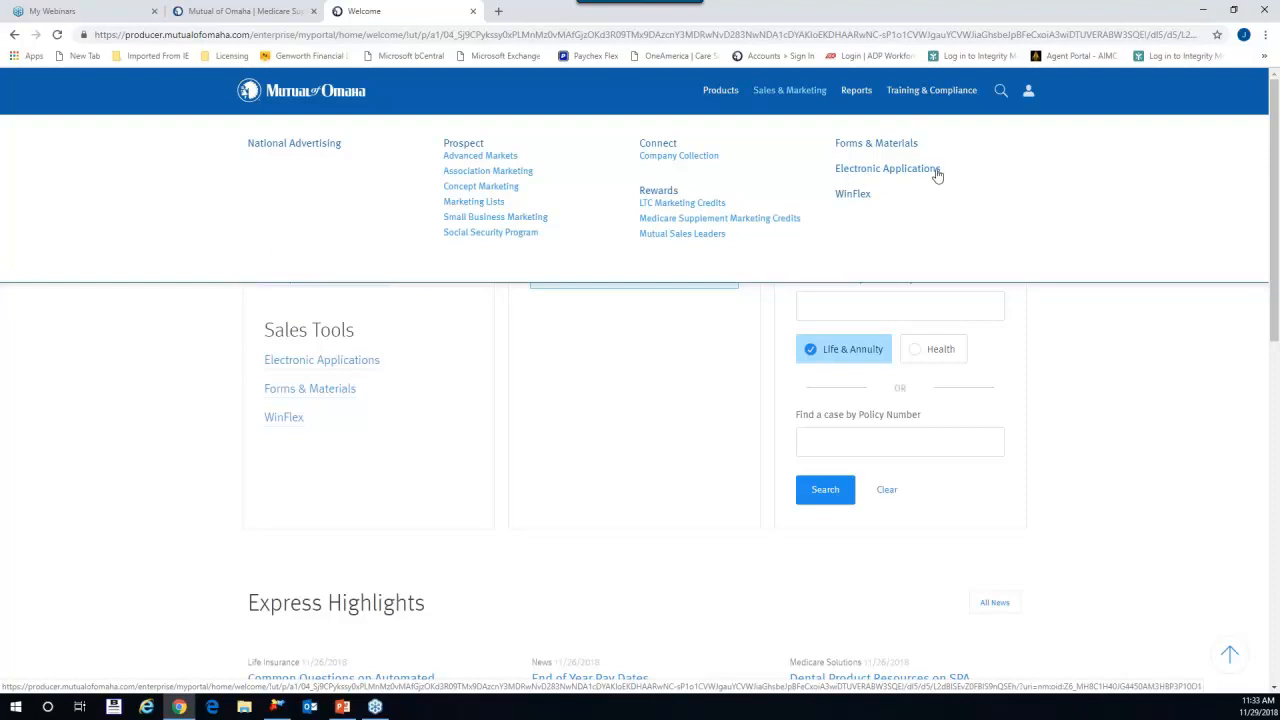
left_click(334, 365)
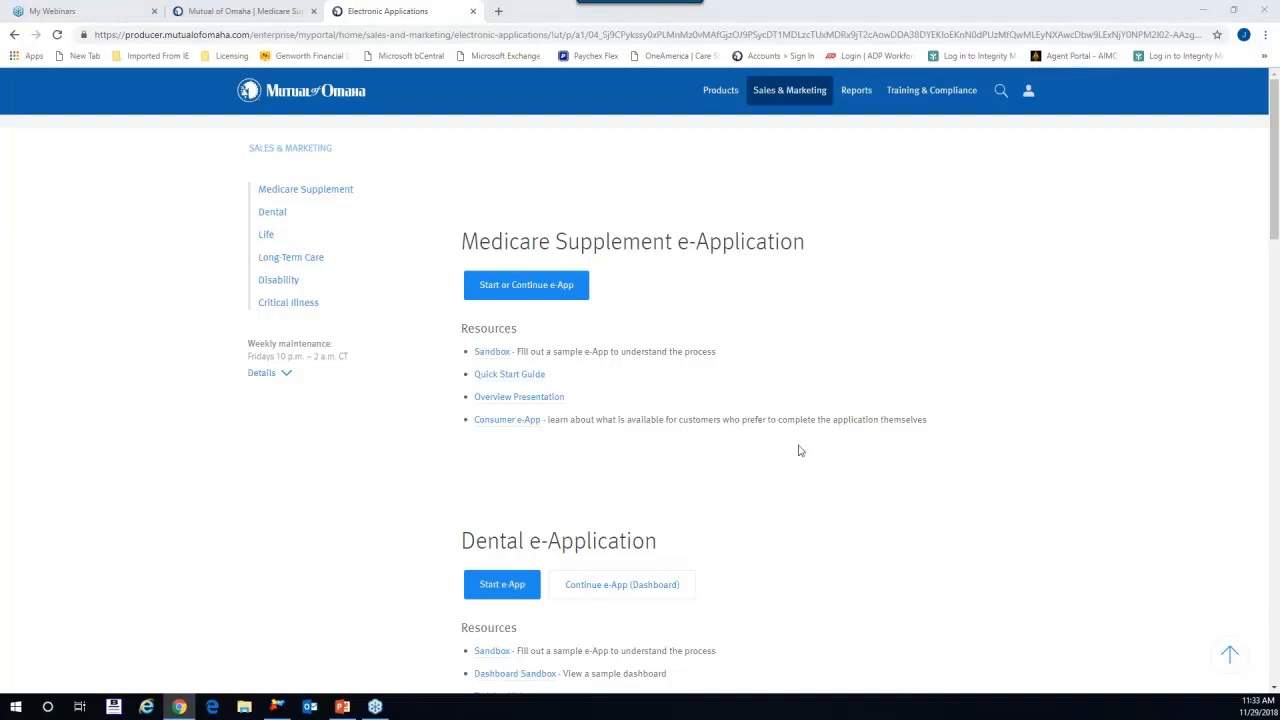
scroll(630, 343, "down", 1)
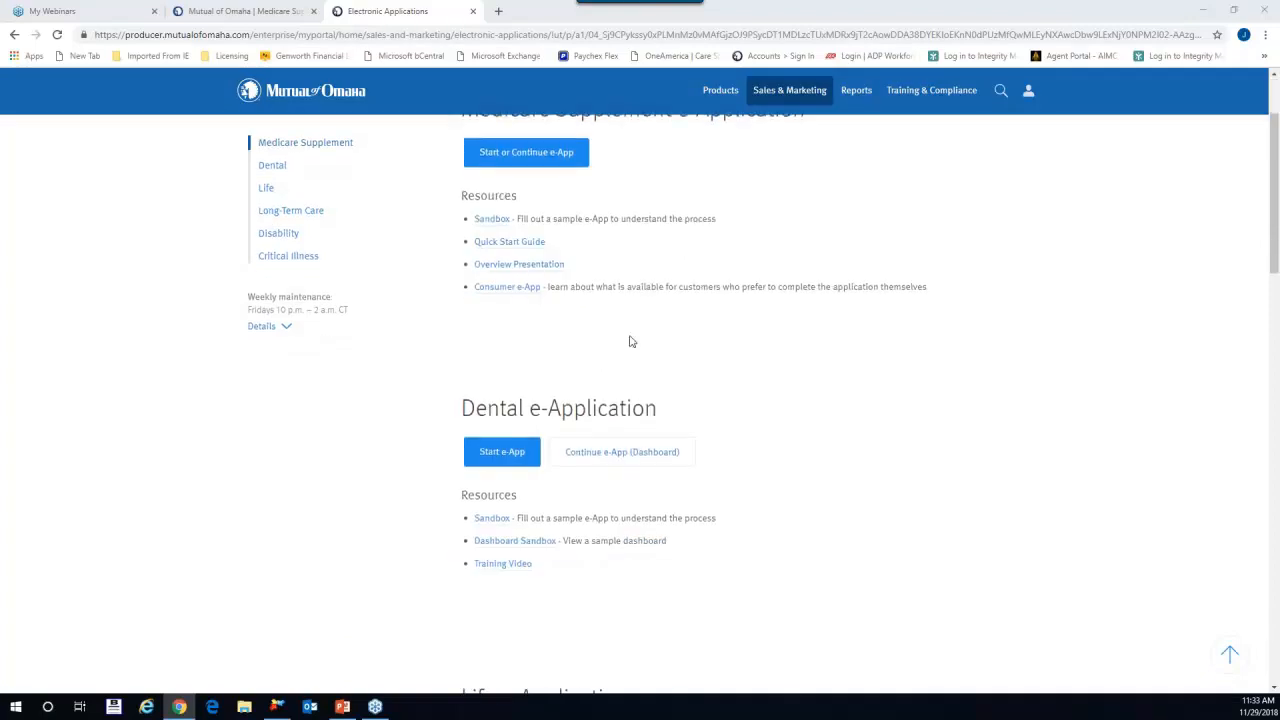
scroll(754, 228, "down", 2)
scroll(684, 240, "down", 2)
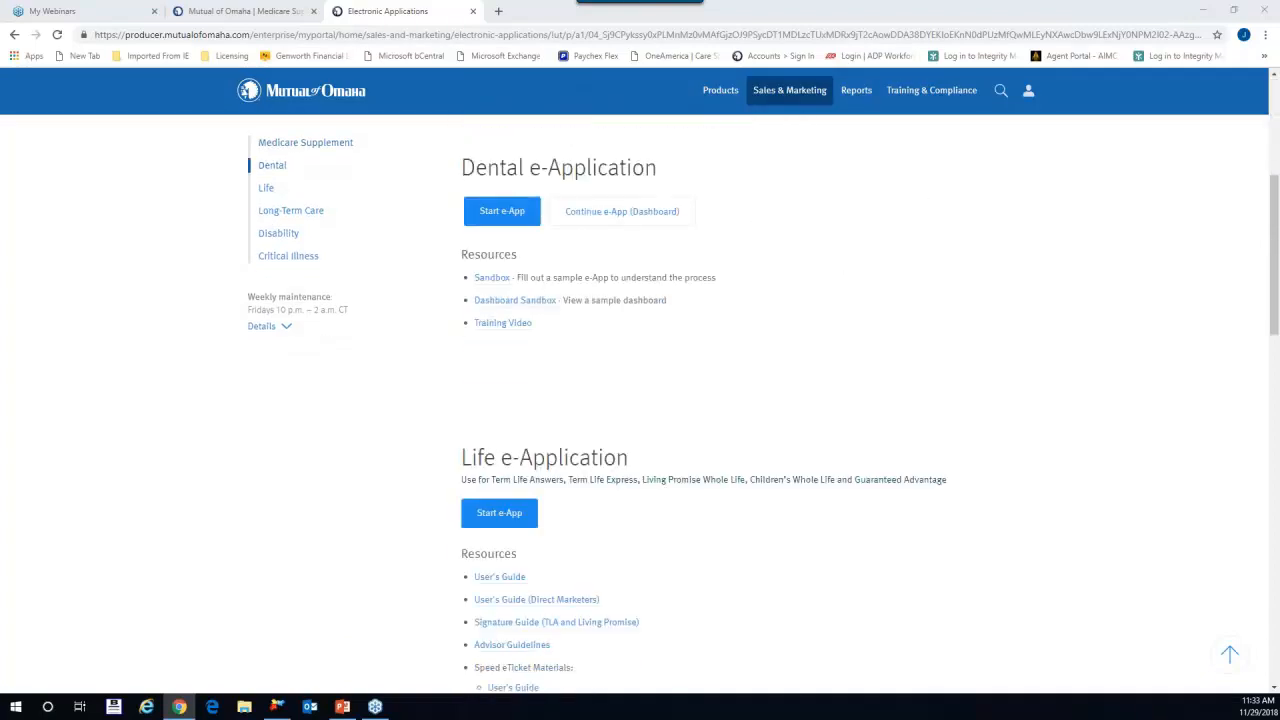
scroll(627, 380, "down", 1)
scroll(627, 380, "down", 3)
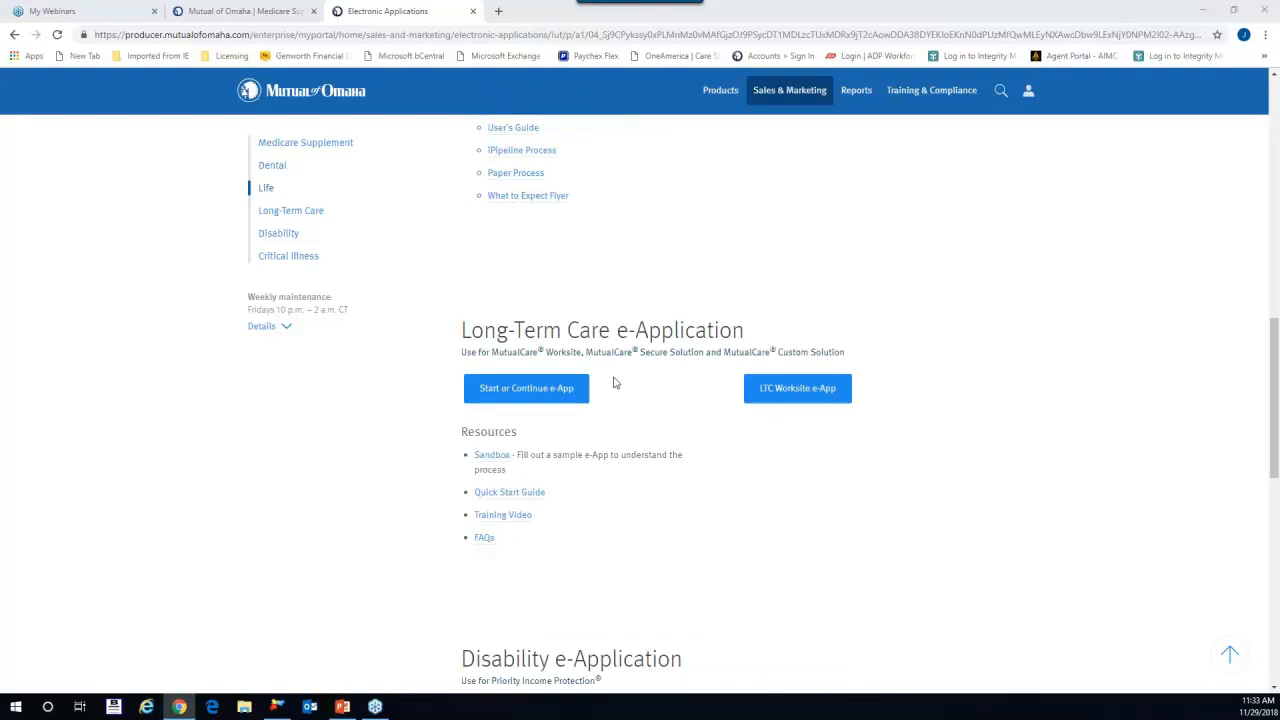
scroll(622, 381, "down", 2)
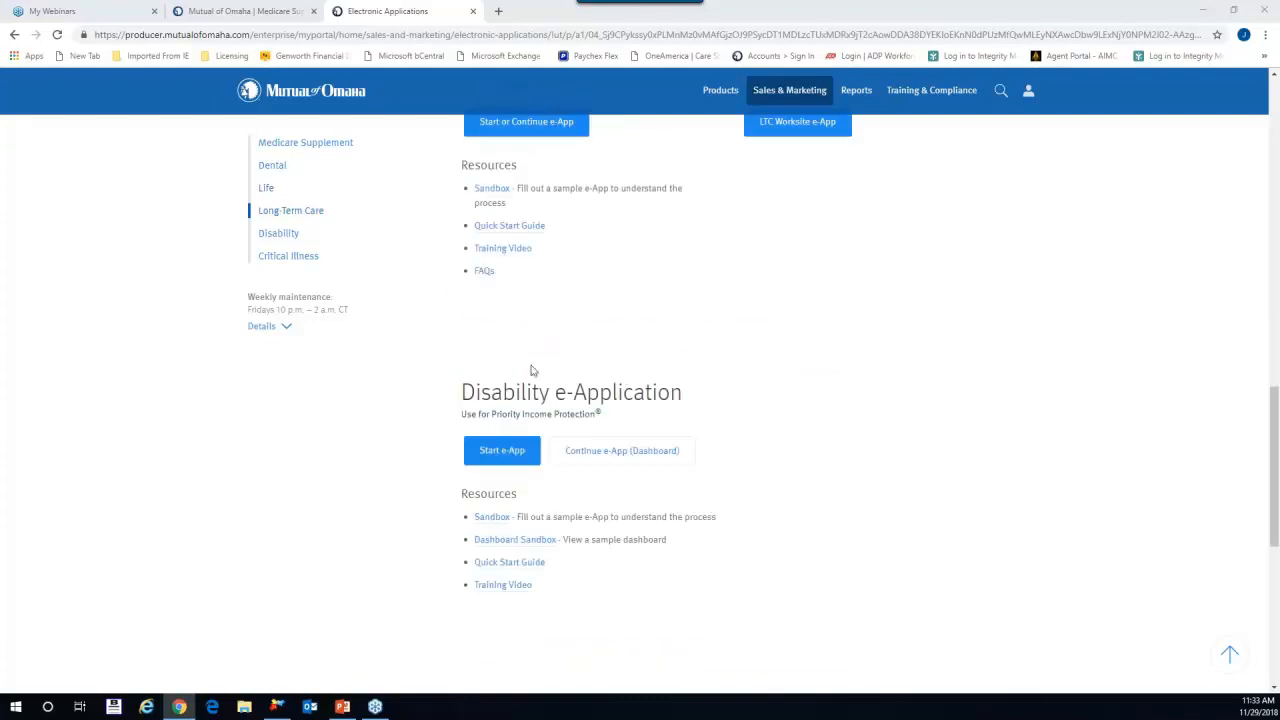
Open the Long-Term Care e-App Quick Start Guide PDF.
scroll(723, 566, "up", 2)
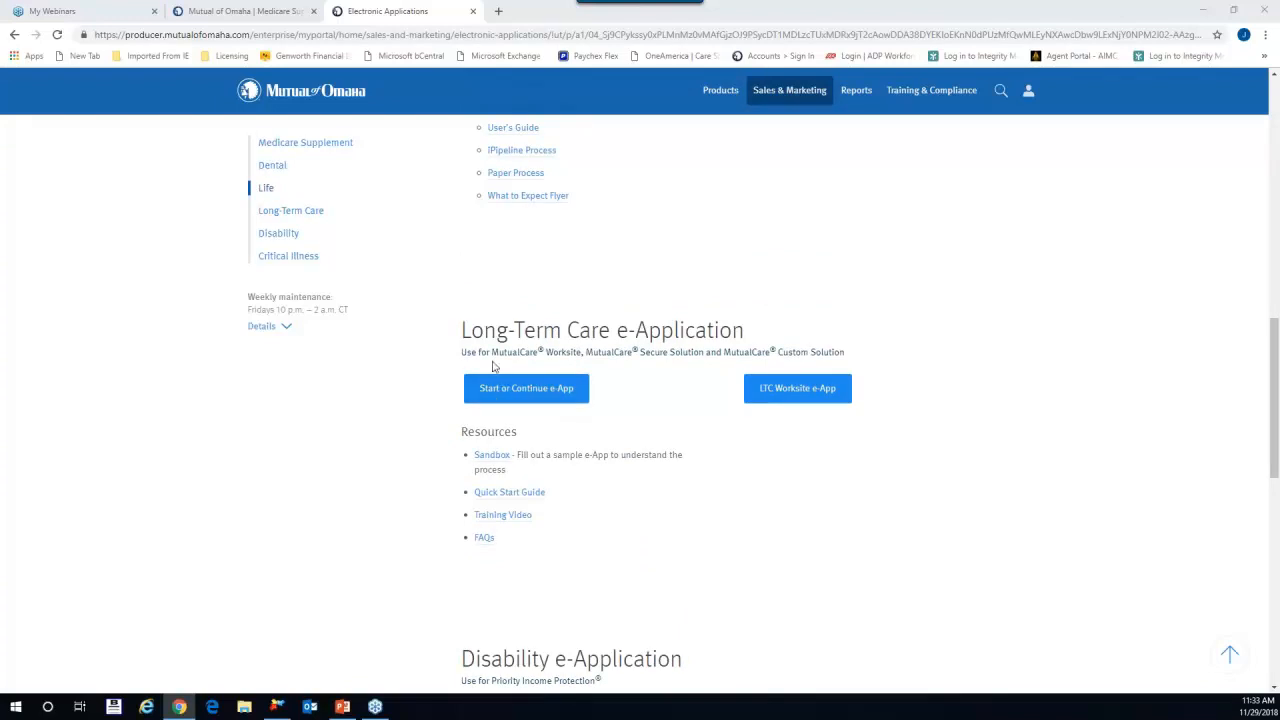
scroll(625, 342, "down", 2)
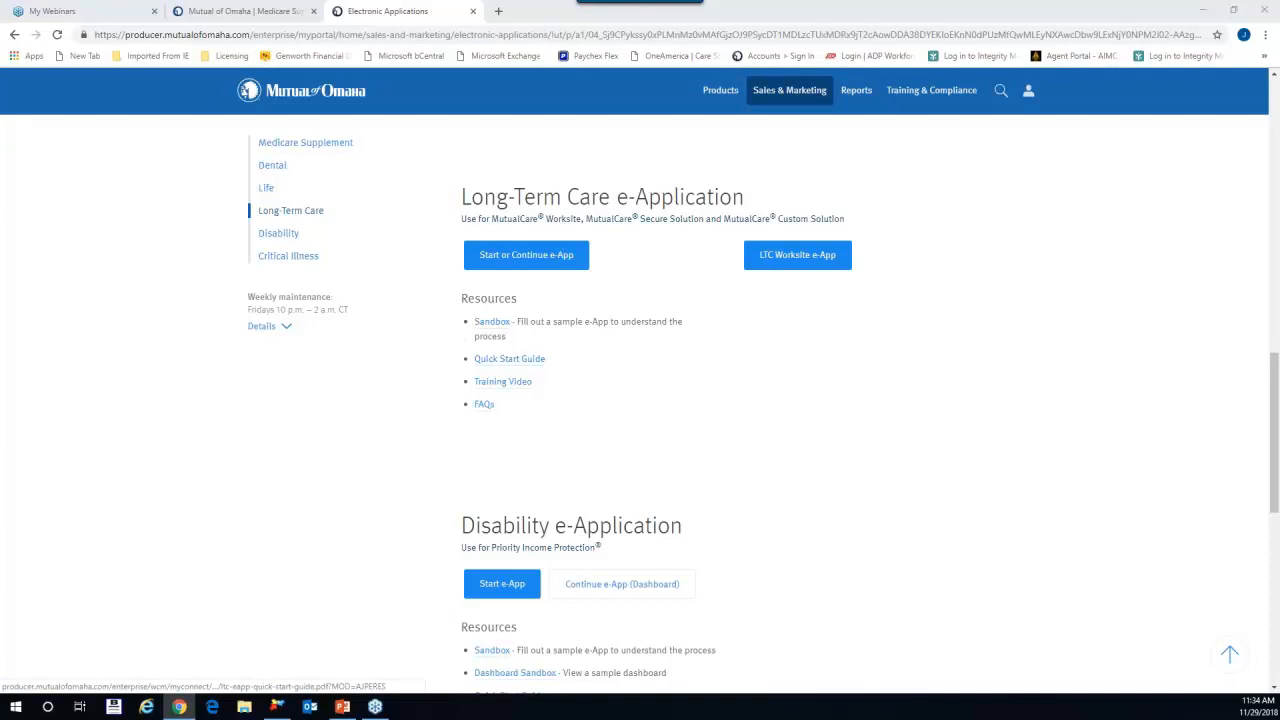
left_click(510, 362)
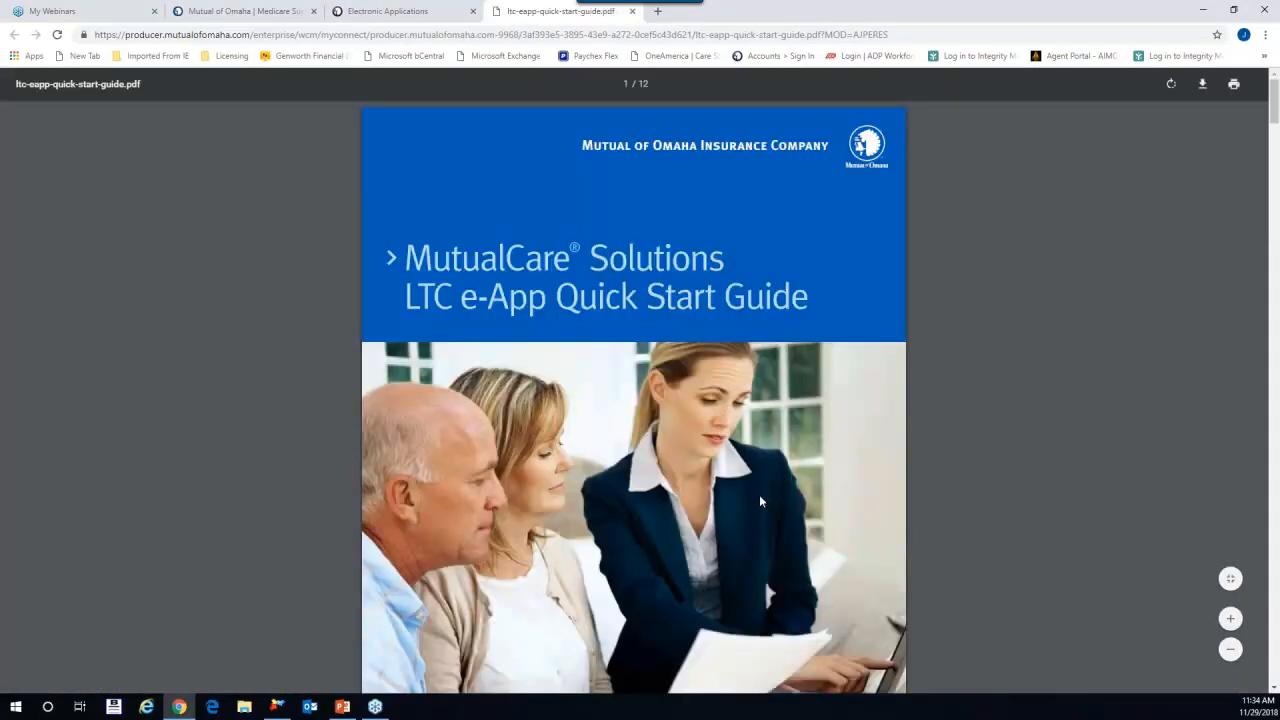
Read through the 12-page Quick Start Guide PDF, then close its tab.
scroll(760, 503, "down", 8)
scroll(759, 497, "down", 8)
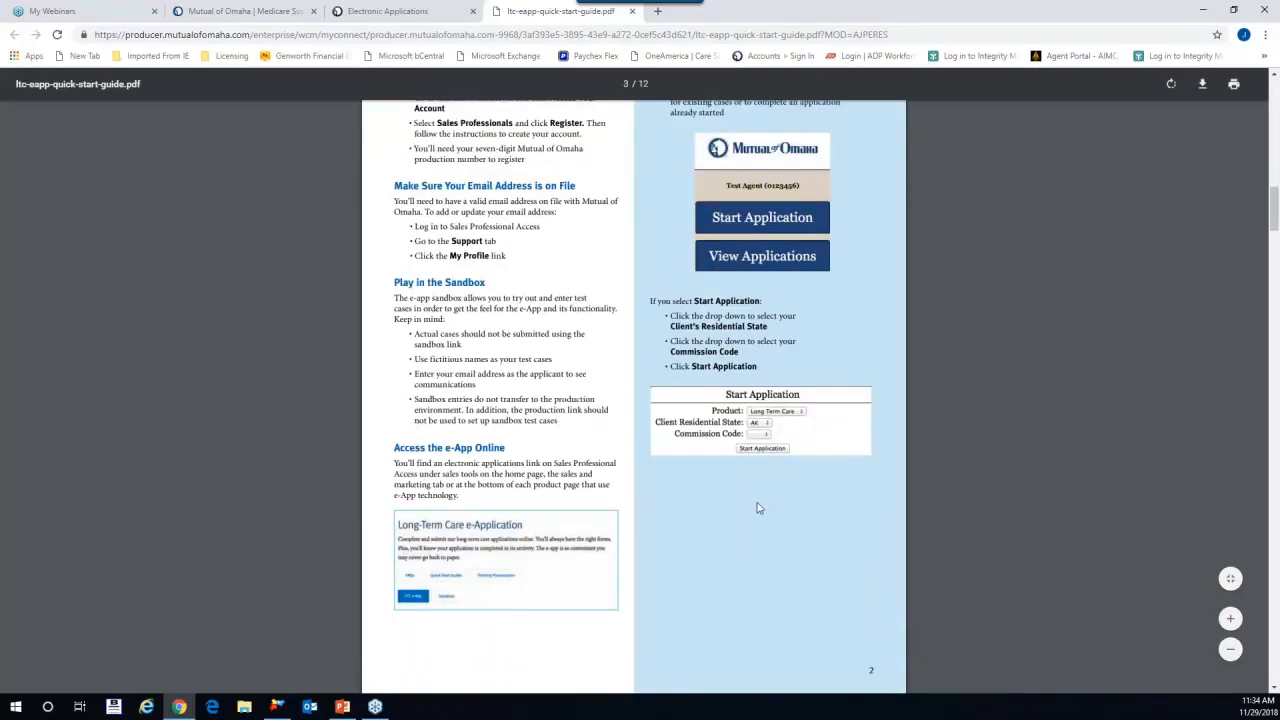
scroll(758, 507, "down", 1)
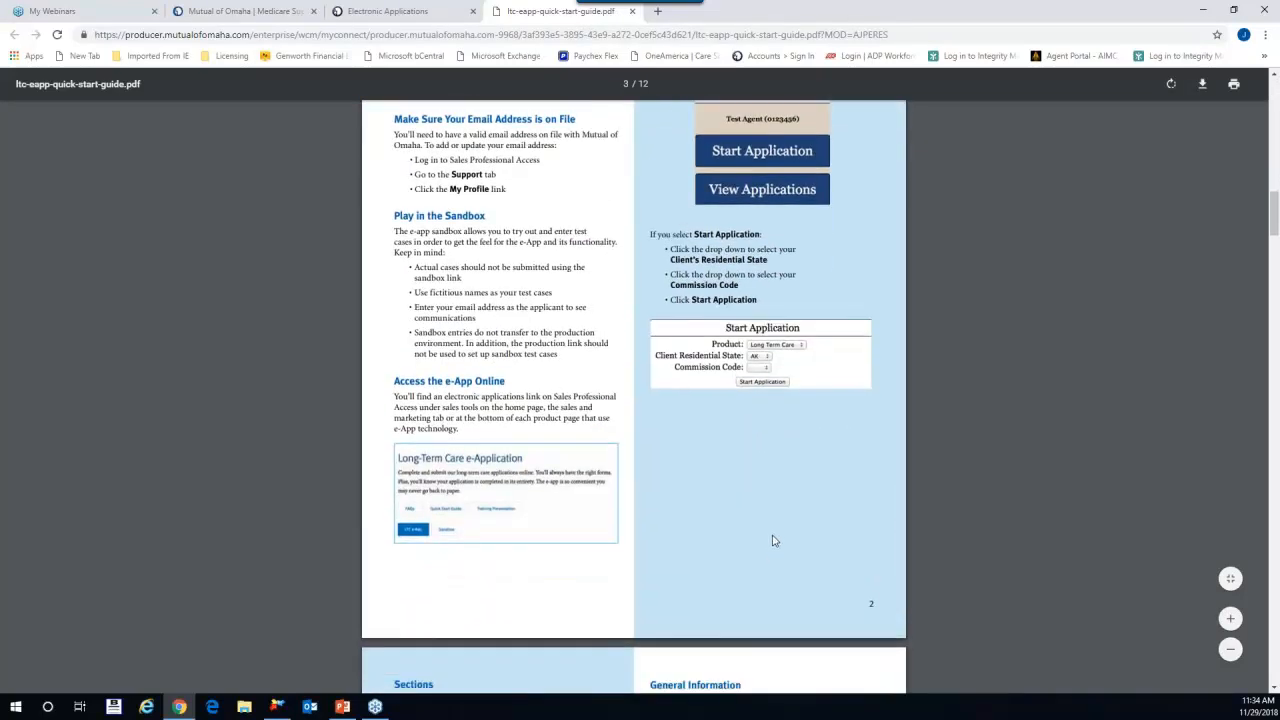
scroll(771, 539, "down", 7)
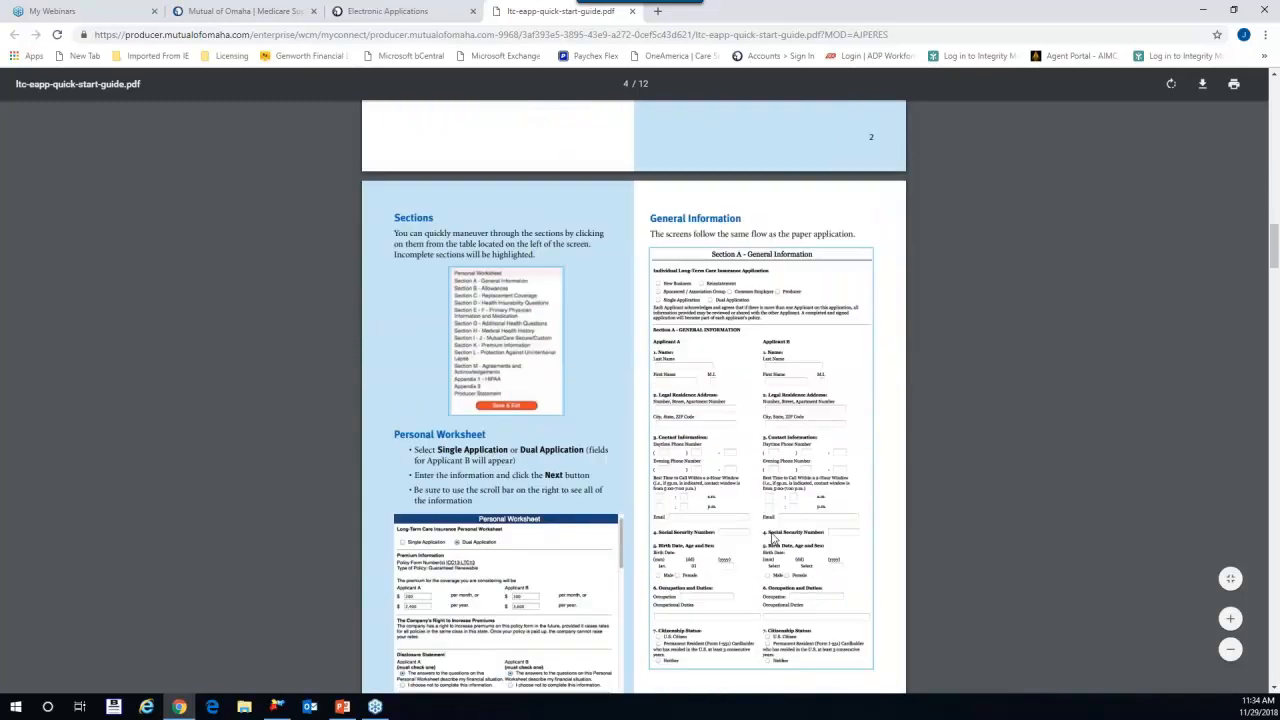
scroll(775, 530, "down", 4)
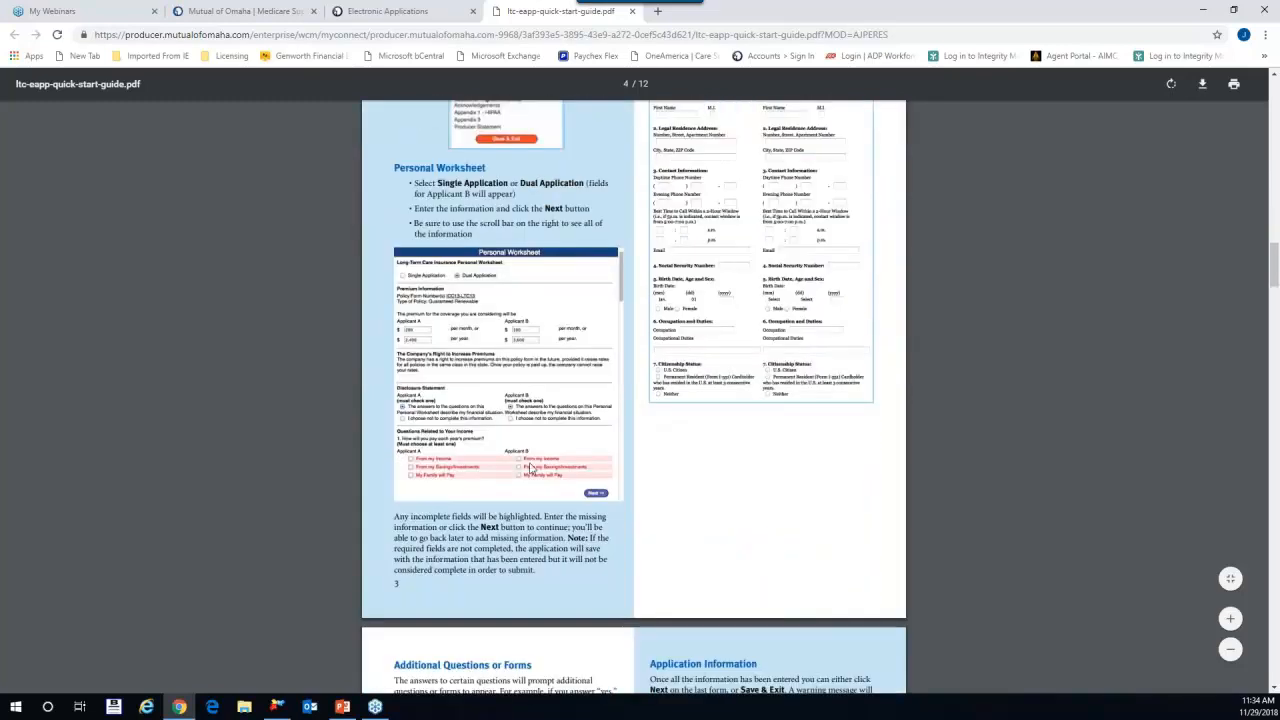
scroll(806, 605, "down", 15)
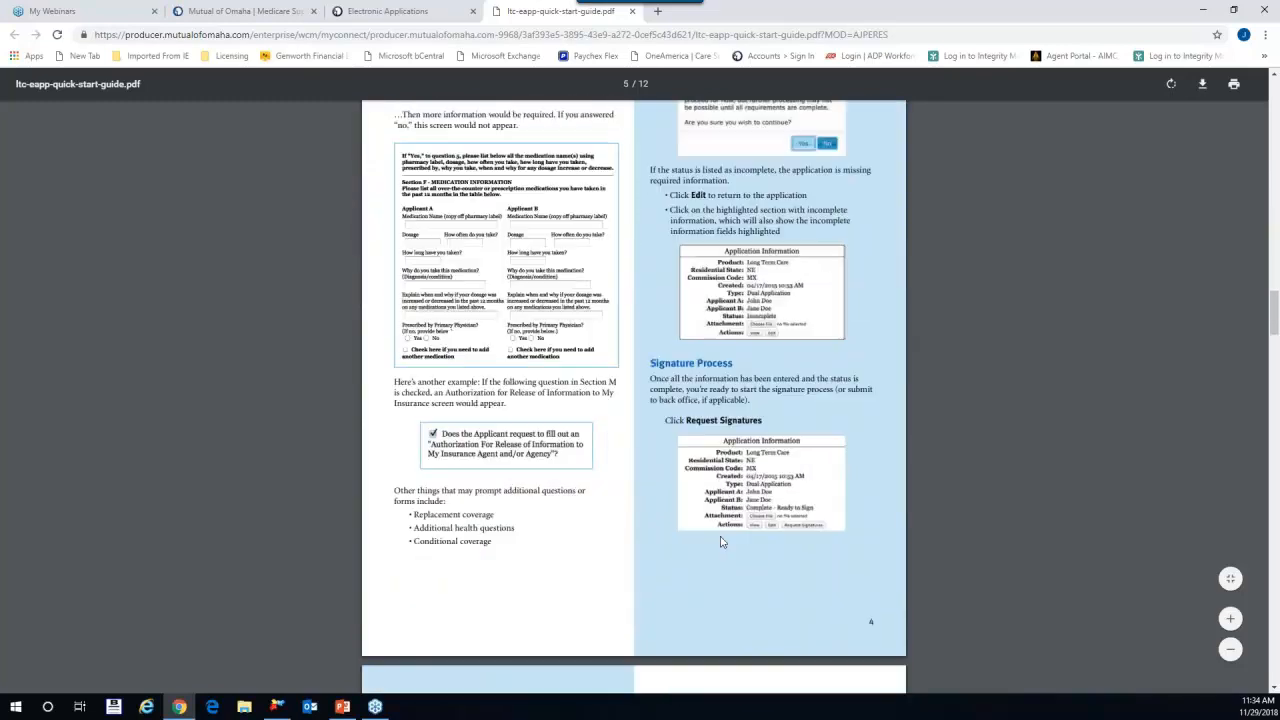
scroll(770, 500, "down", 10)
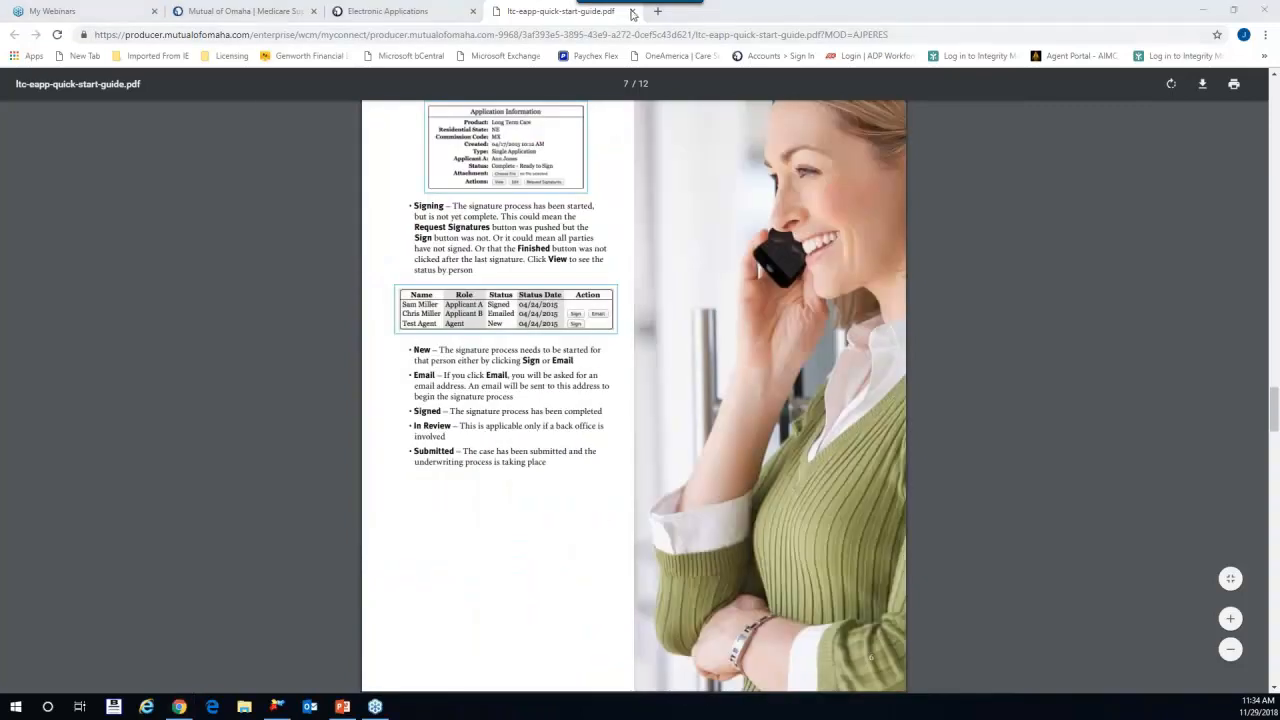
left_click(632, 12)
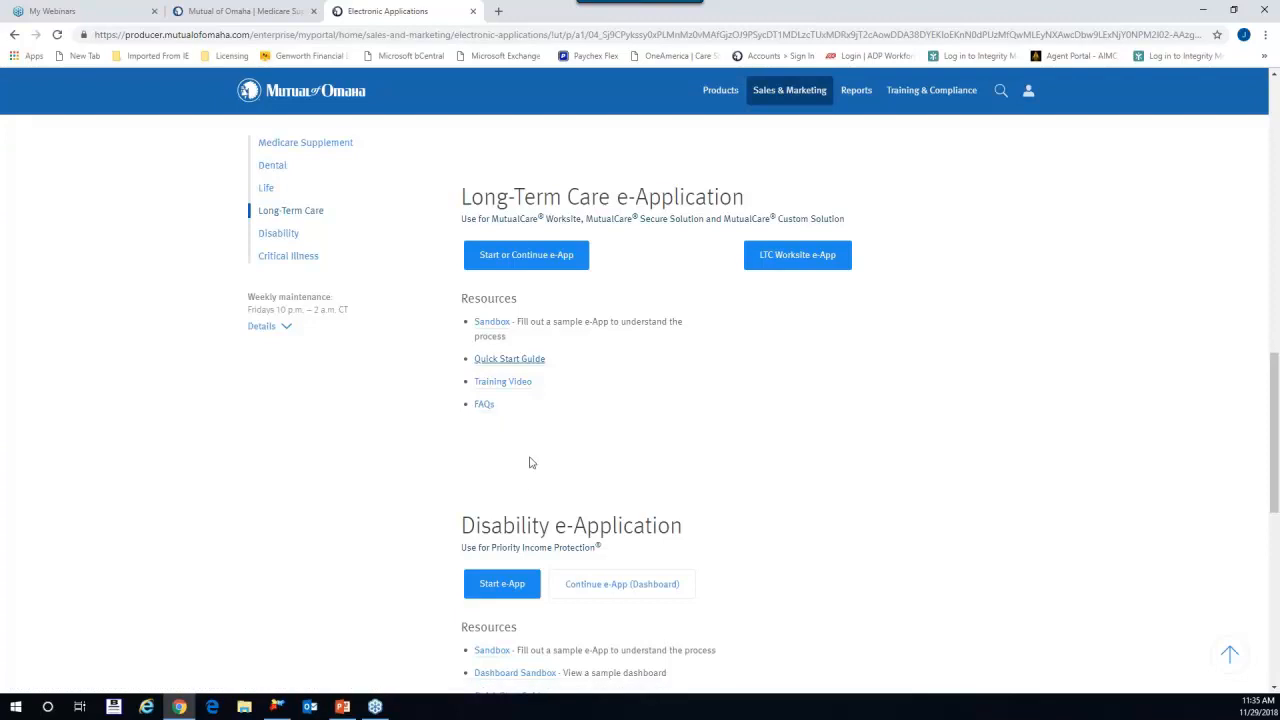
Open the Long-Term Care sandbox and list the four existing applications with their statuses.
left_click(489, 323)
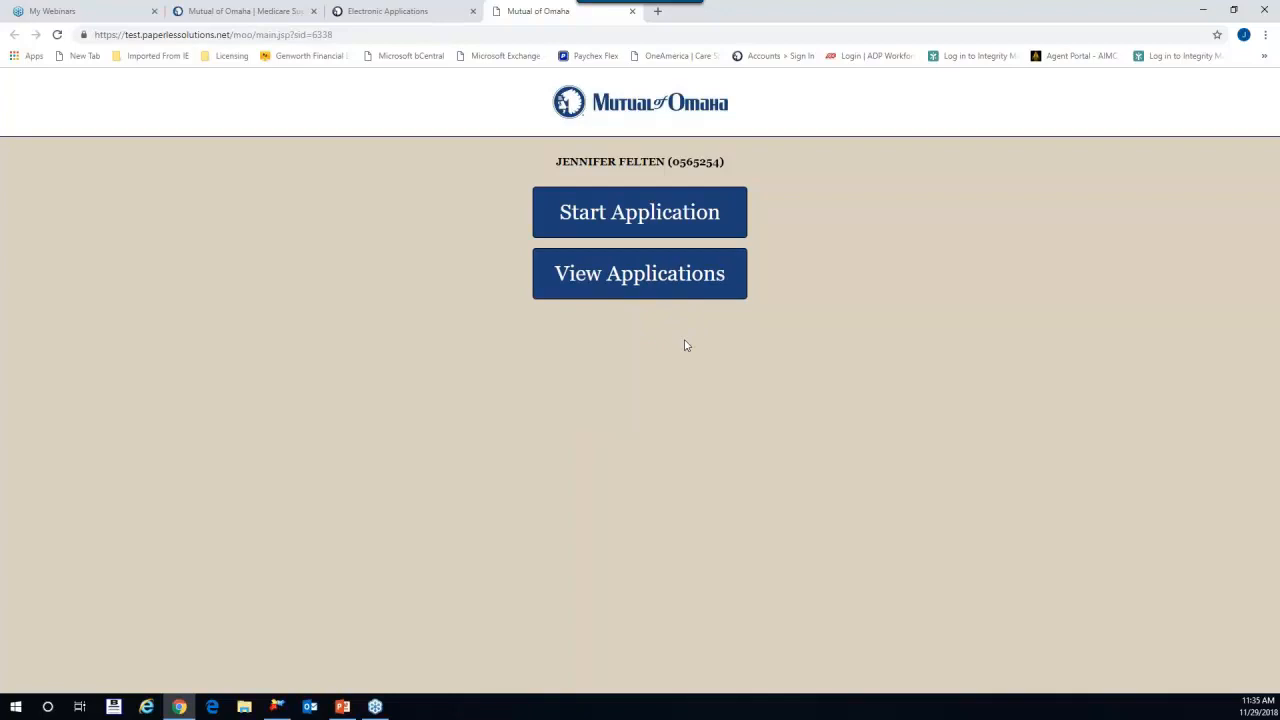
left_click(655, 283)
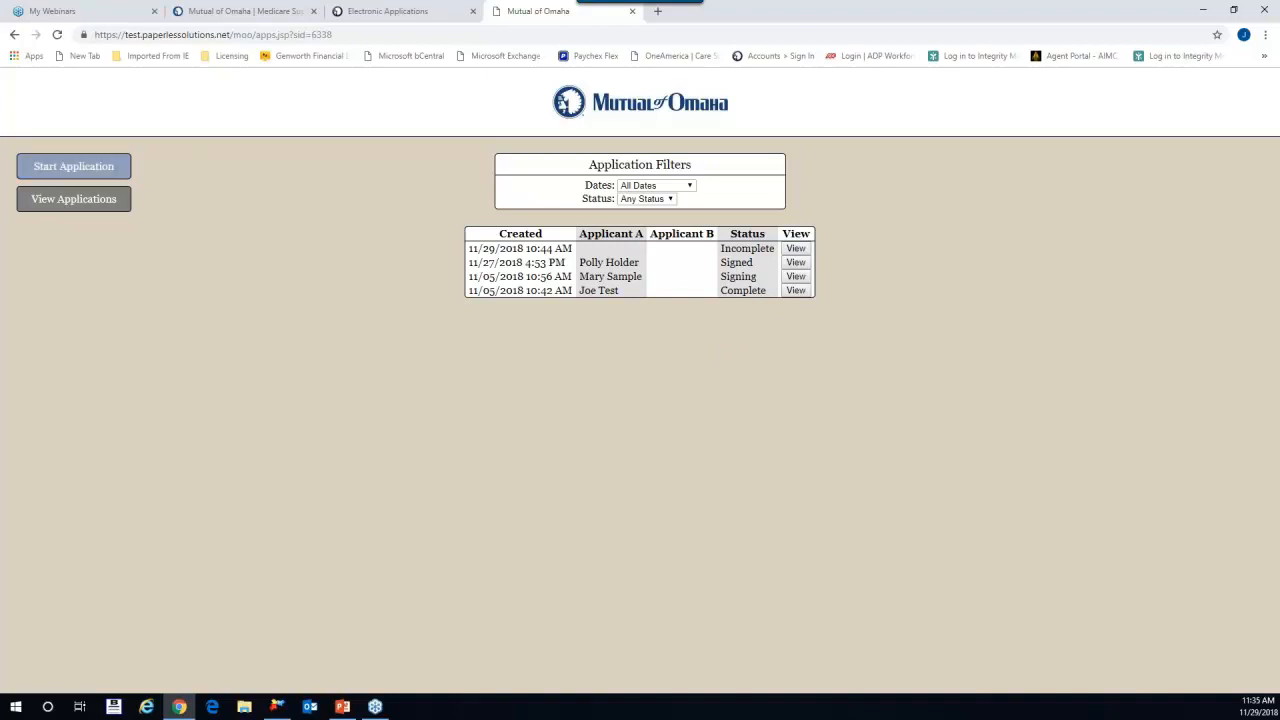
Start a new application with residential state MN and confirm commission code 6Q is offered.
left_click(71, 168)
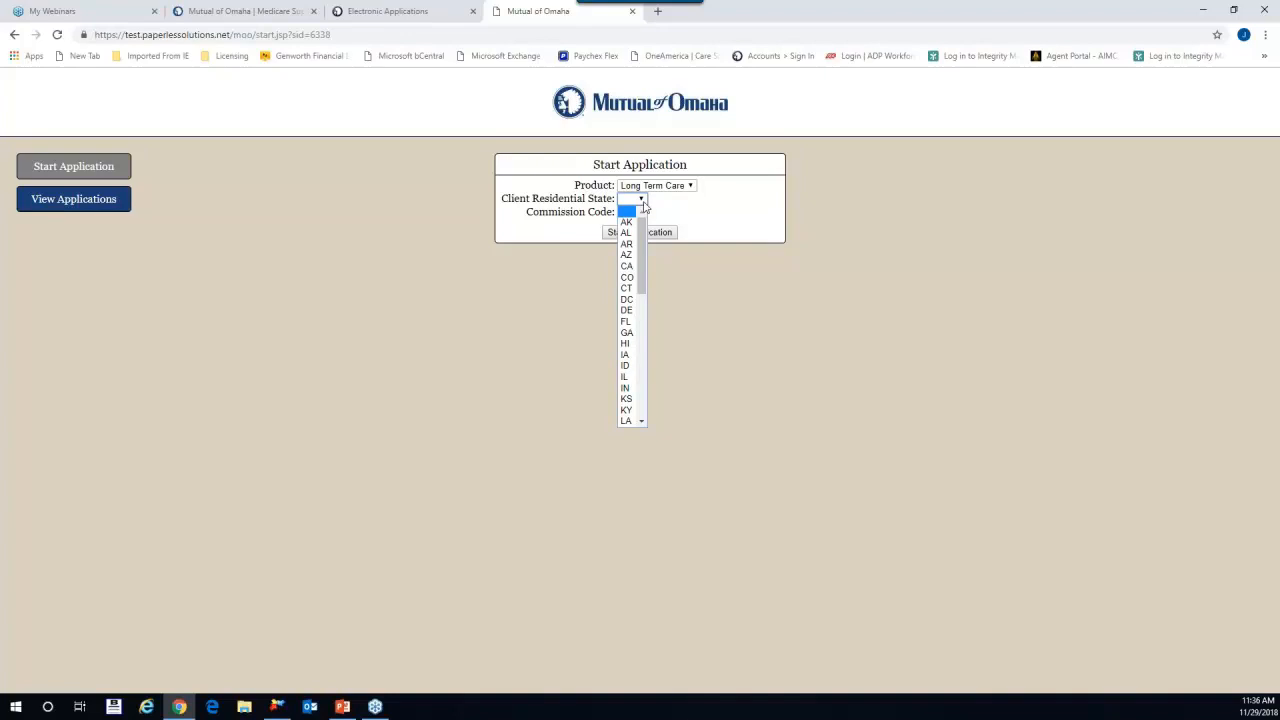
left_click_drag(643, 240, 646, 304)
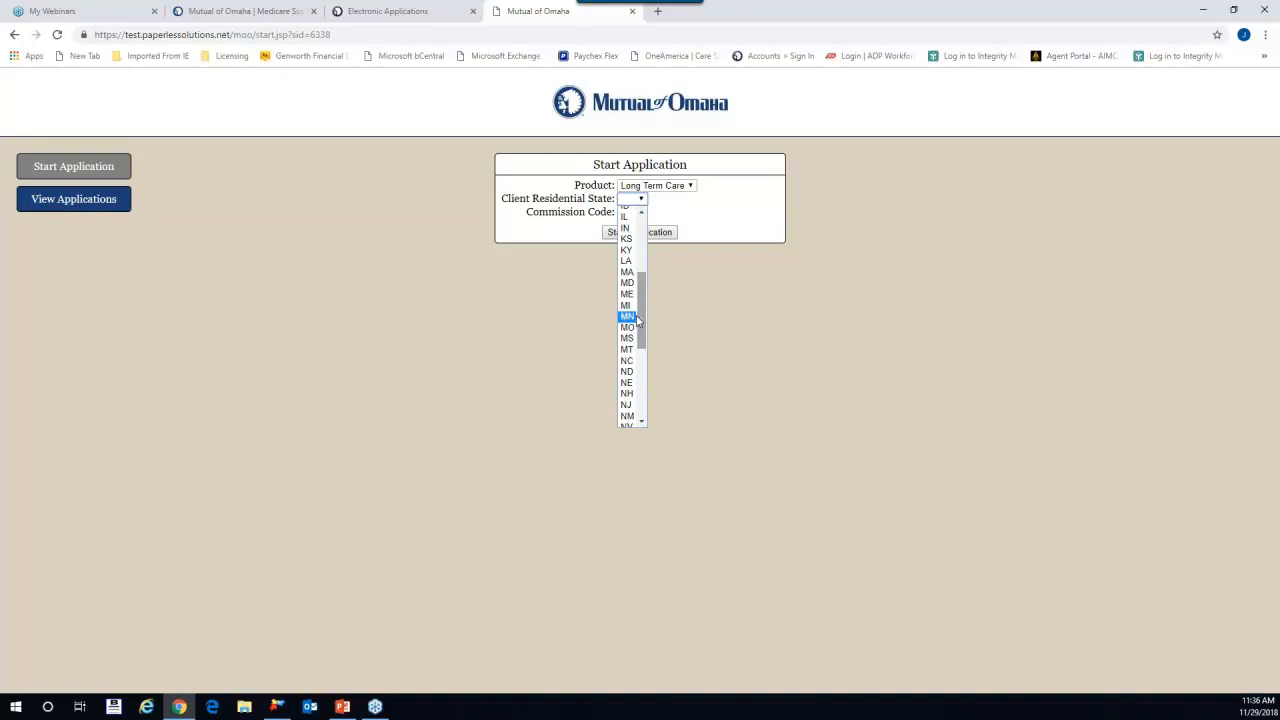
left_click(634, 318)
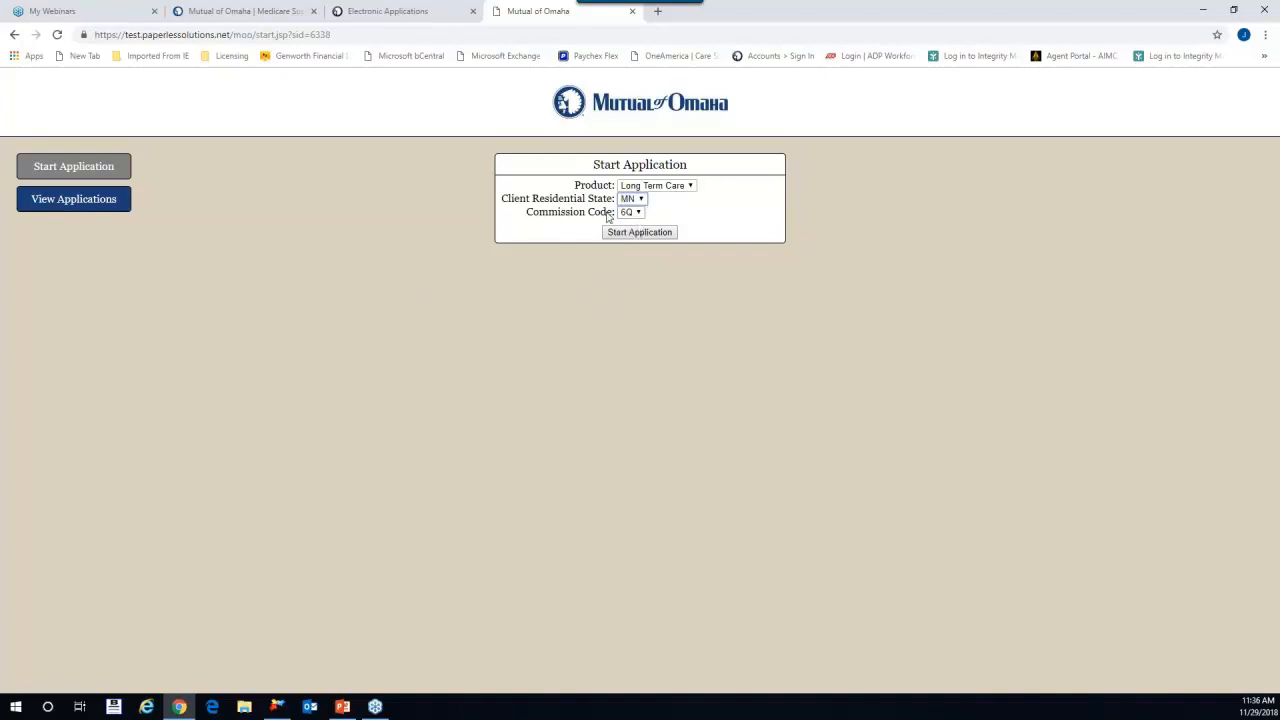
left_click(638, 213)
Create the 6Q application as a Single Application with Applicant A's premium of 168.68 per month.
left_click(632, 216)
left_click(640, 233)
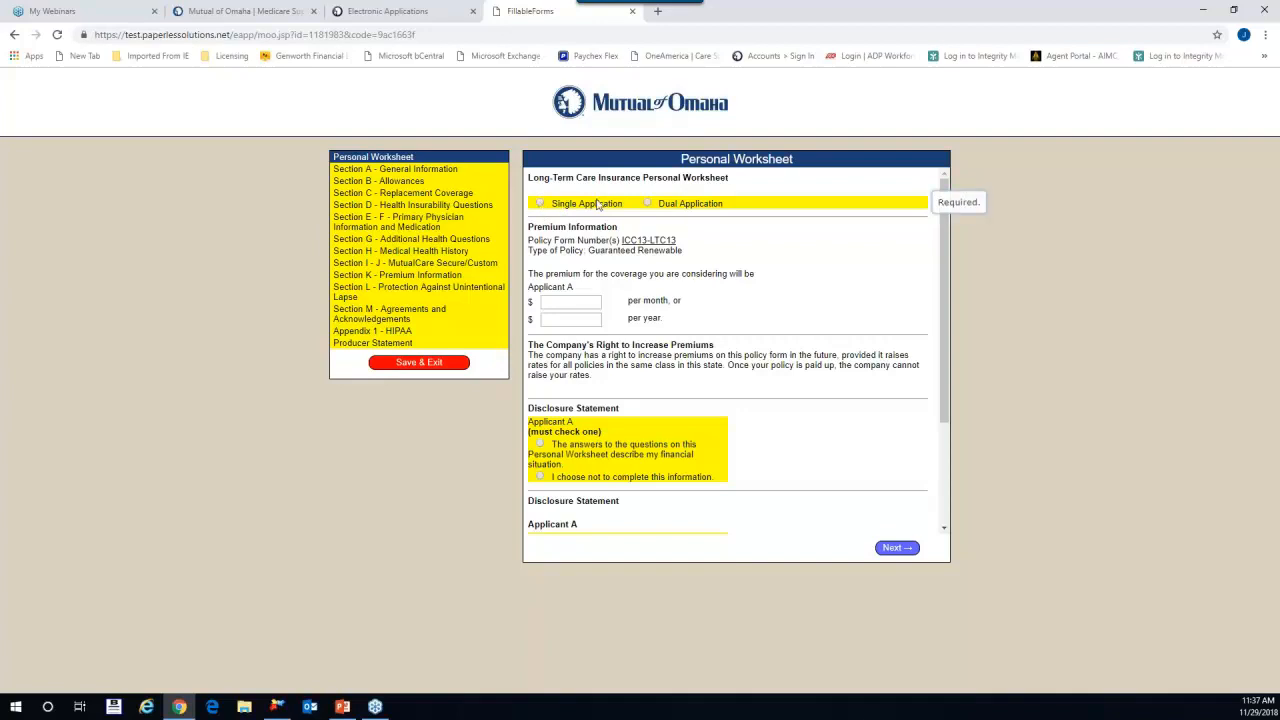
left_click(647, 204)
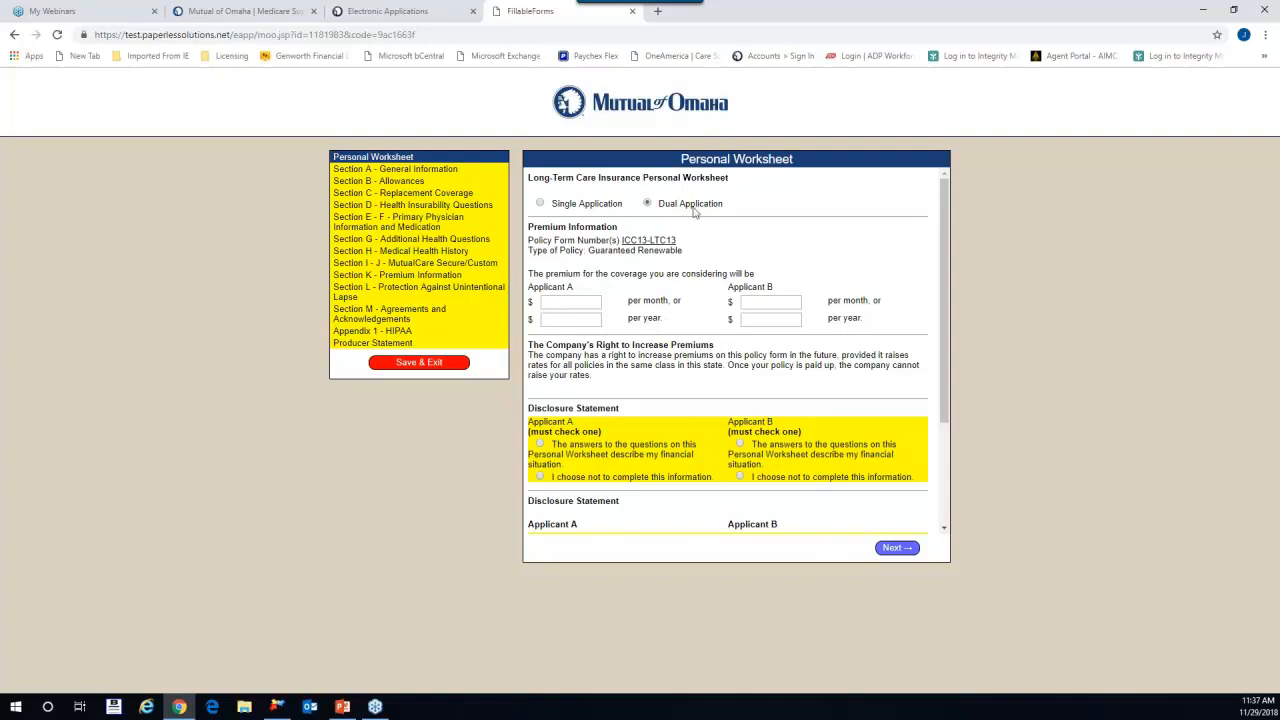
left_click(540, 204)
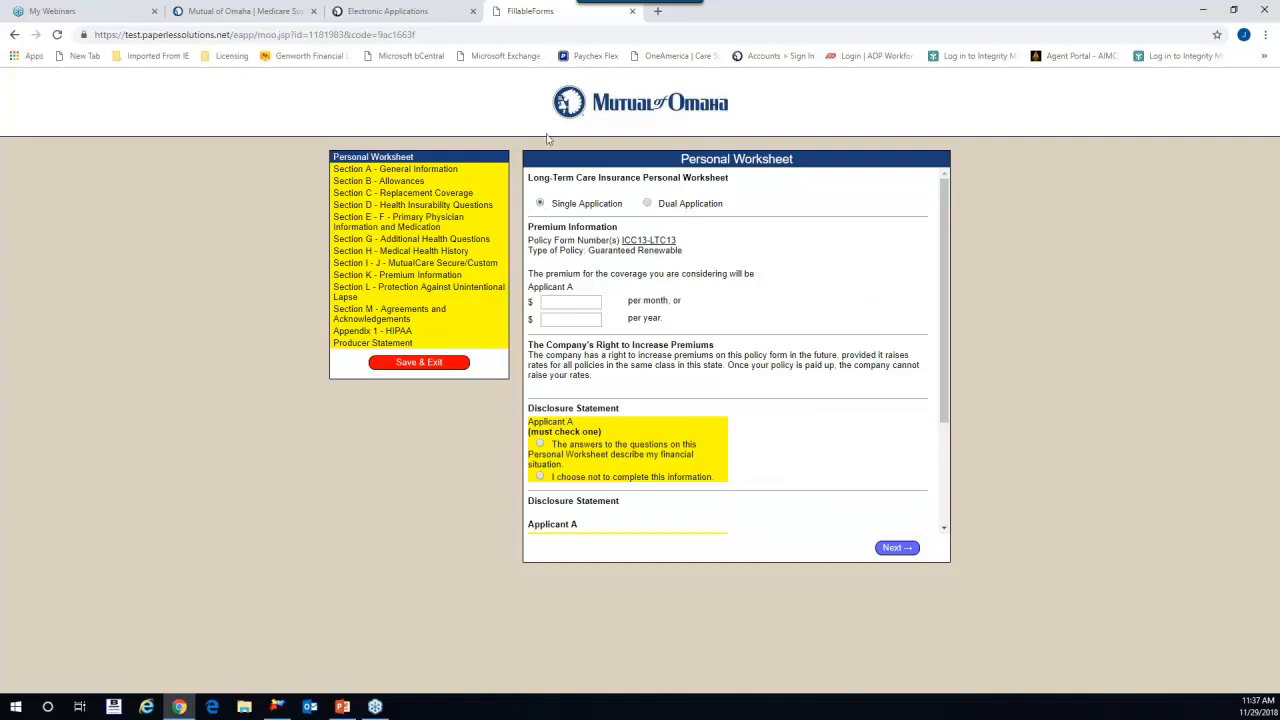
left_click(562, 303)
key("Tab")
scroll(616, 310, "down", 3)
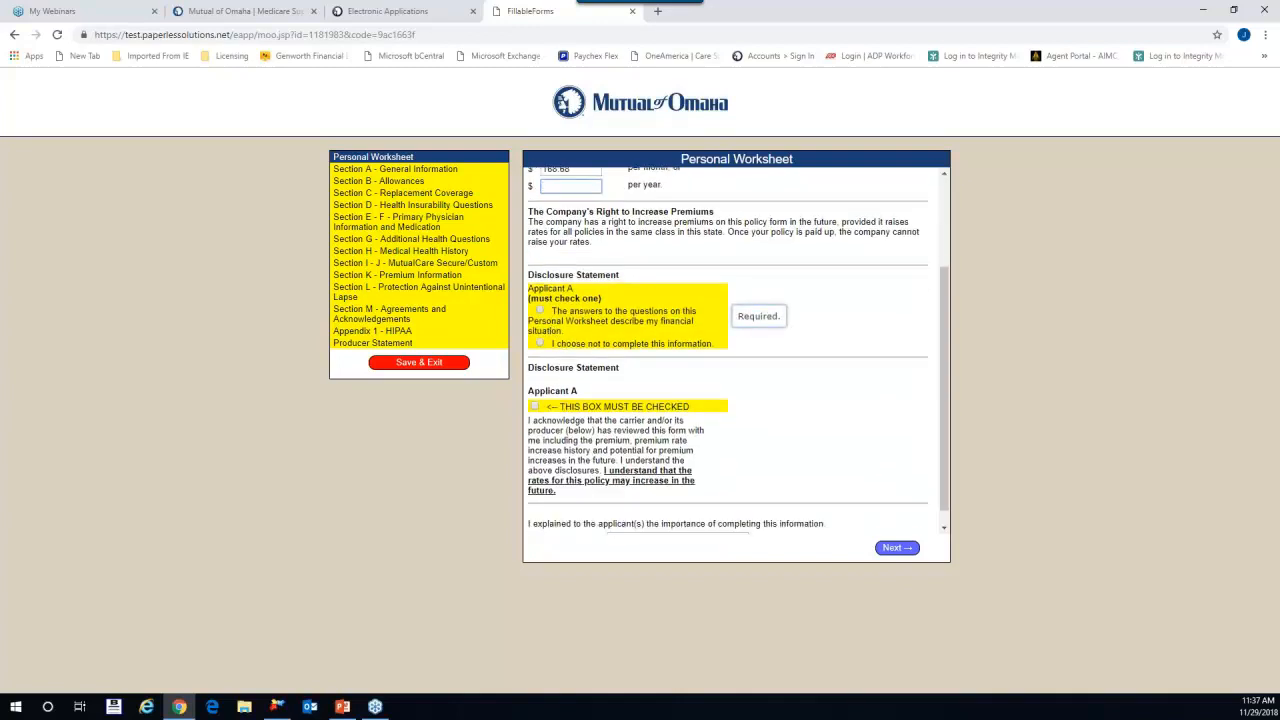
Answer the finance questions: premium paid from income, can afford increases, annual income over $50,000.
left_click(540, 311)
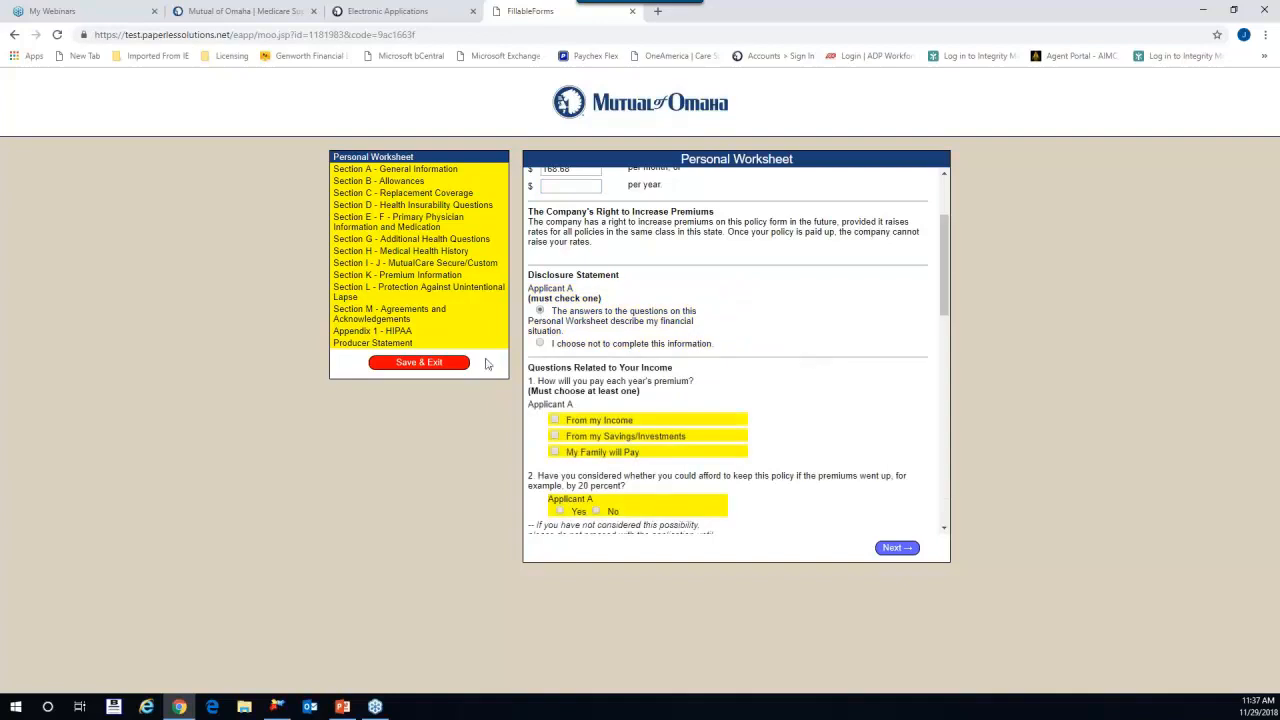
scroll(698, 360, "down", 3)
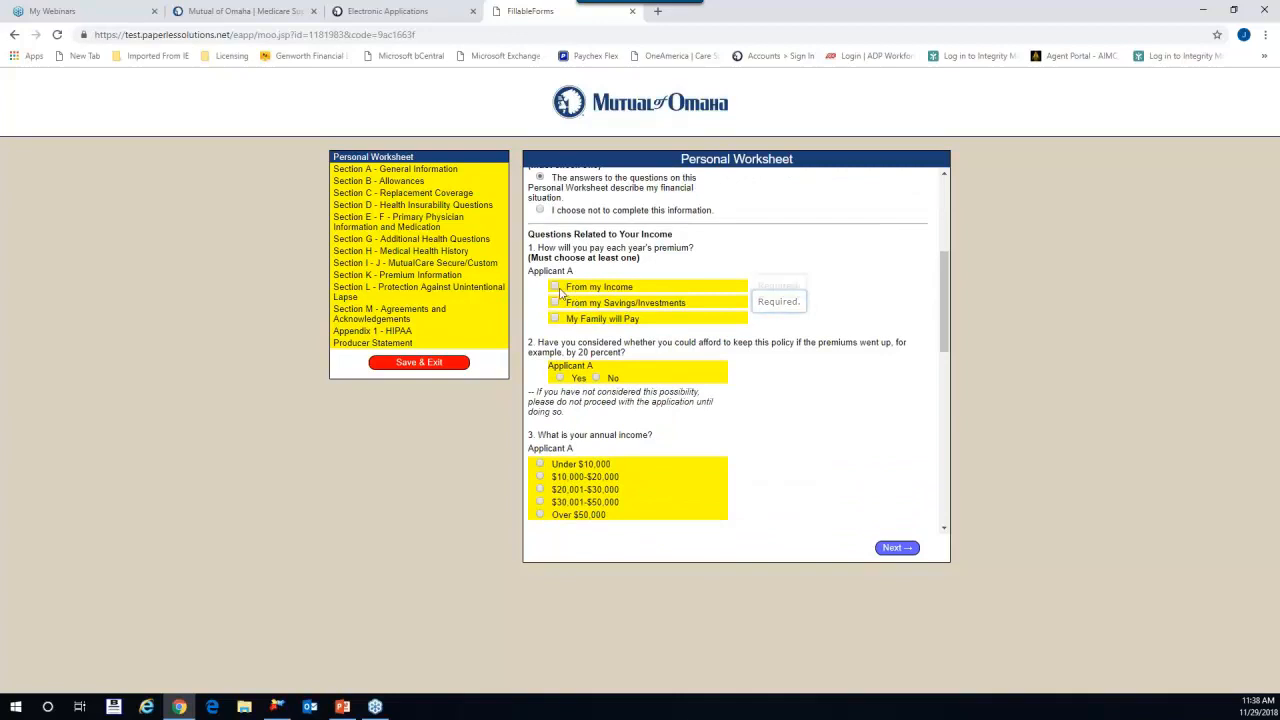
left_click(555, 287)
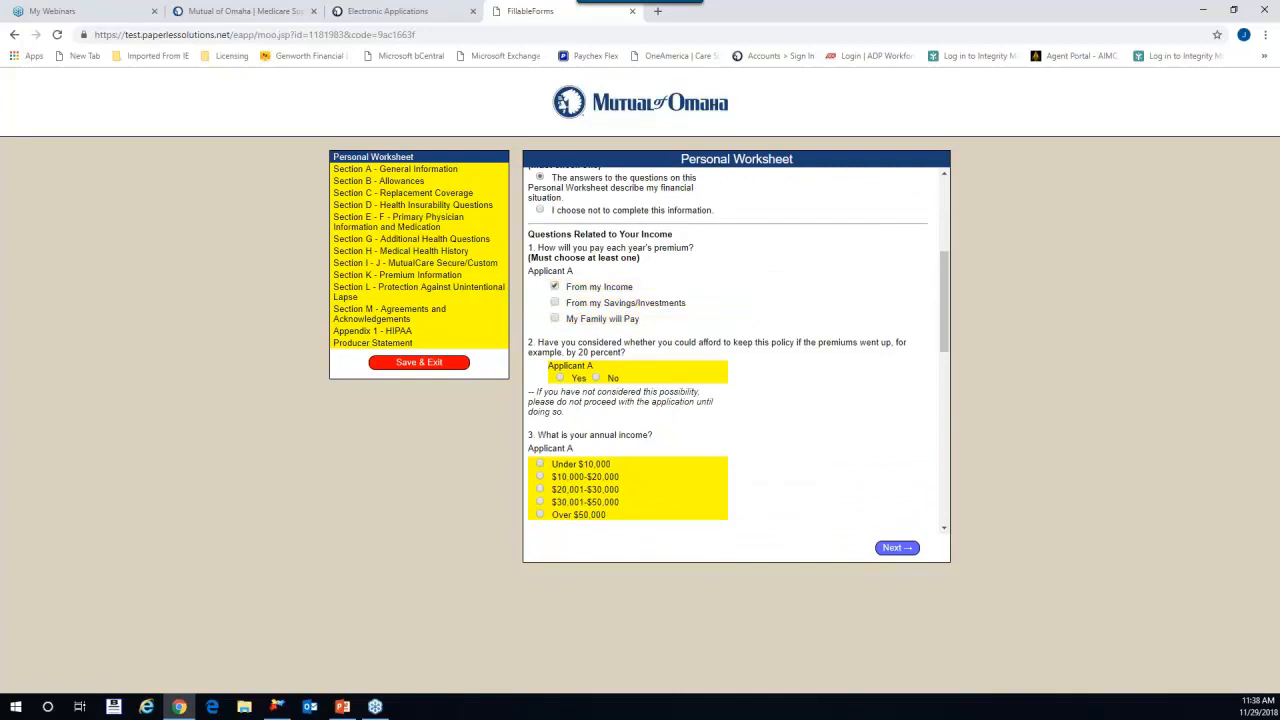
left_click(560, 378)
scroll(550, 378, "down", 3)
left_click(540, 380)
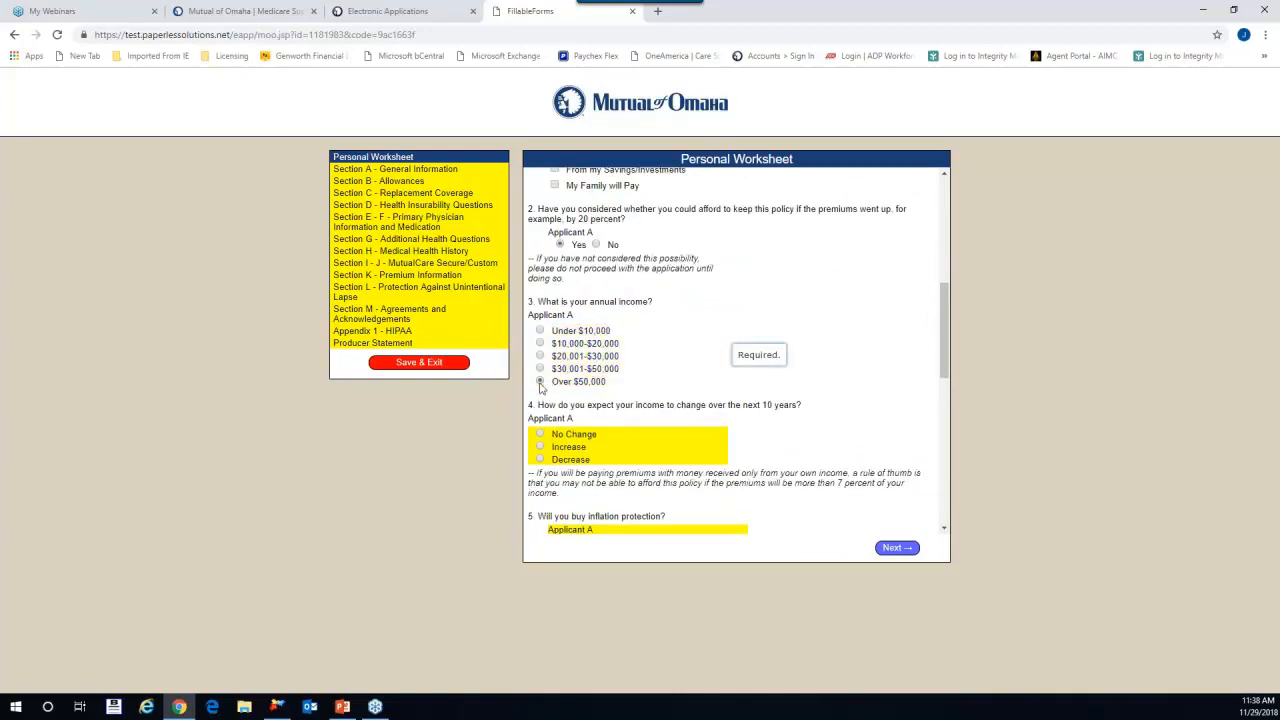
left_click(540, 446)
scroll(645, 472, "down", 4)
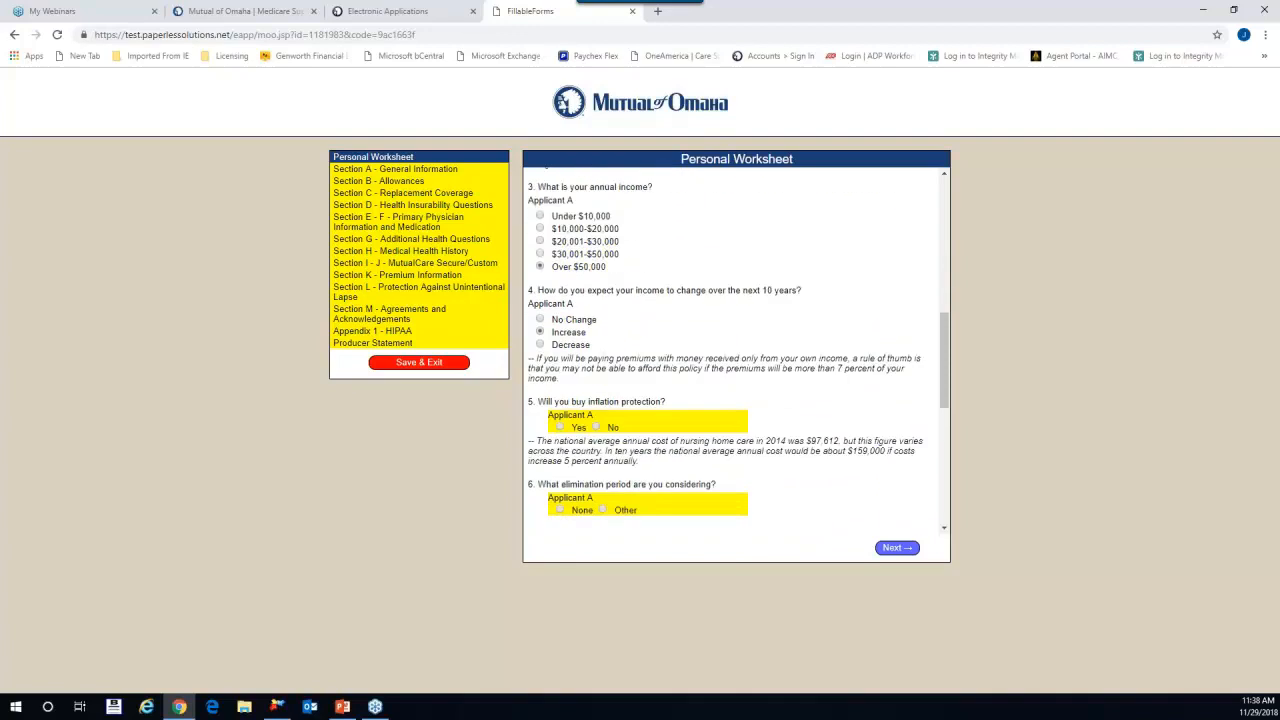
Choose inflation protection Yes and a custom 90-day elimination period costing 15000.
left_click(577, 344)
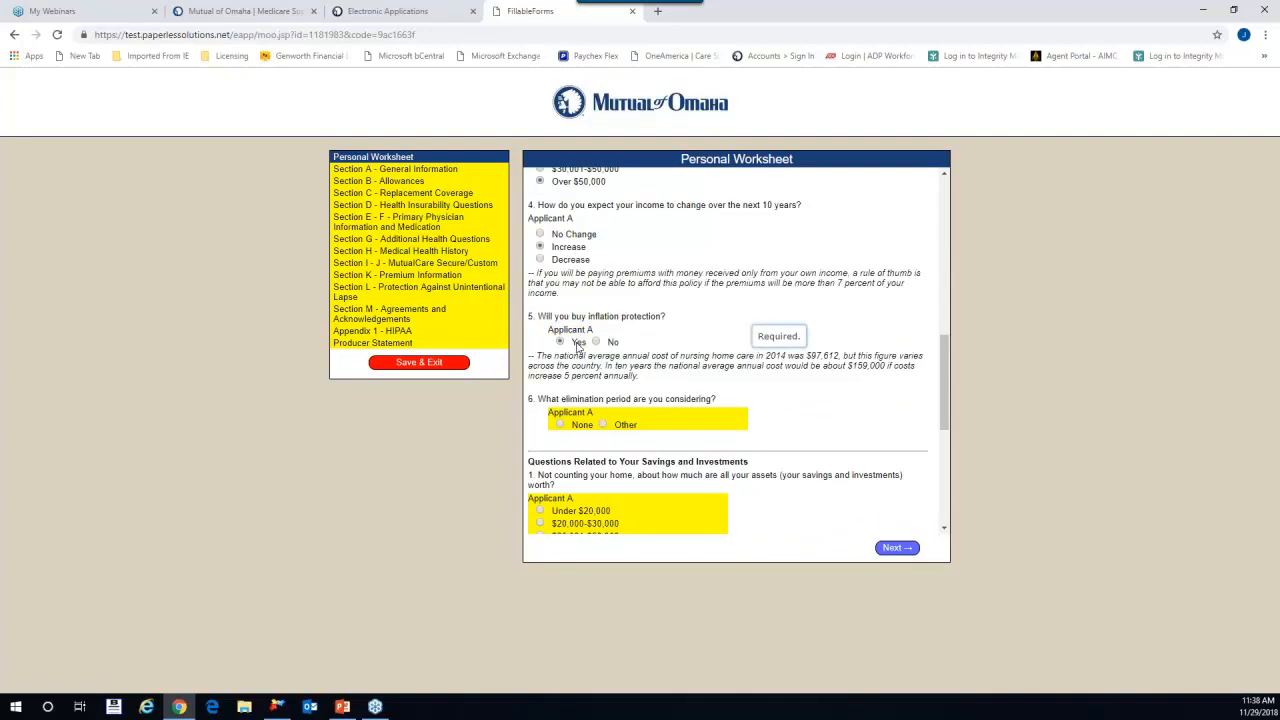
left_click(602, 424)
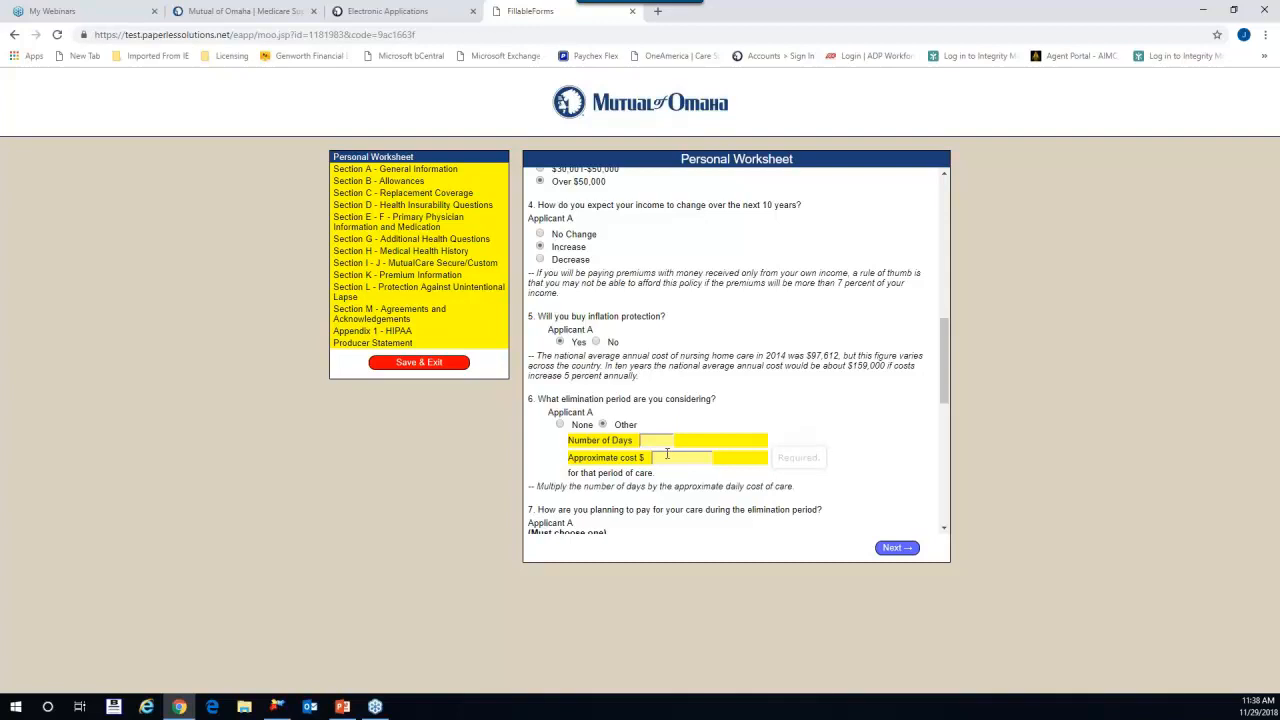
left_click(655, 441)
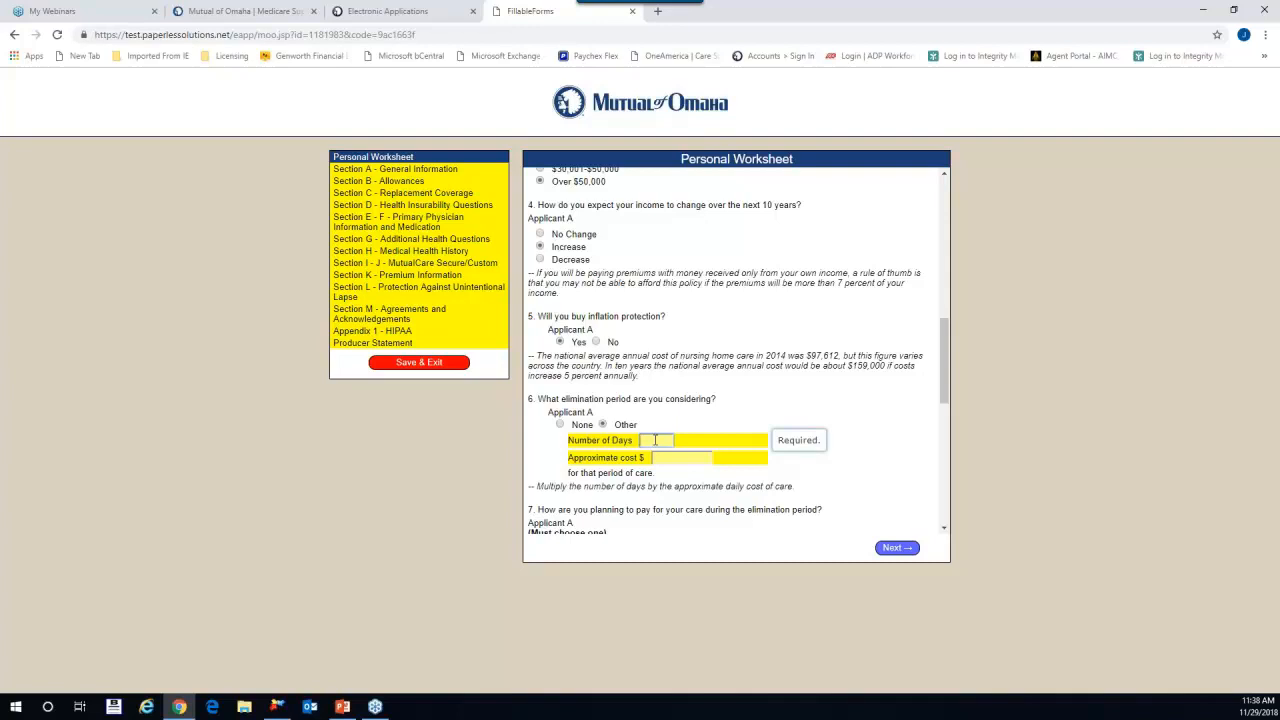
type("90")
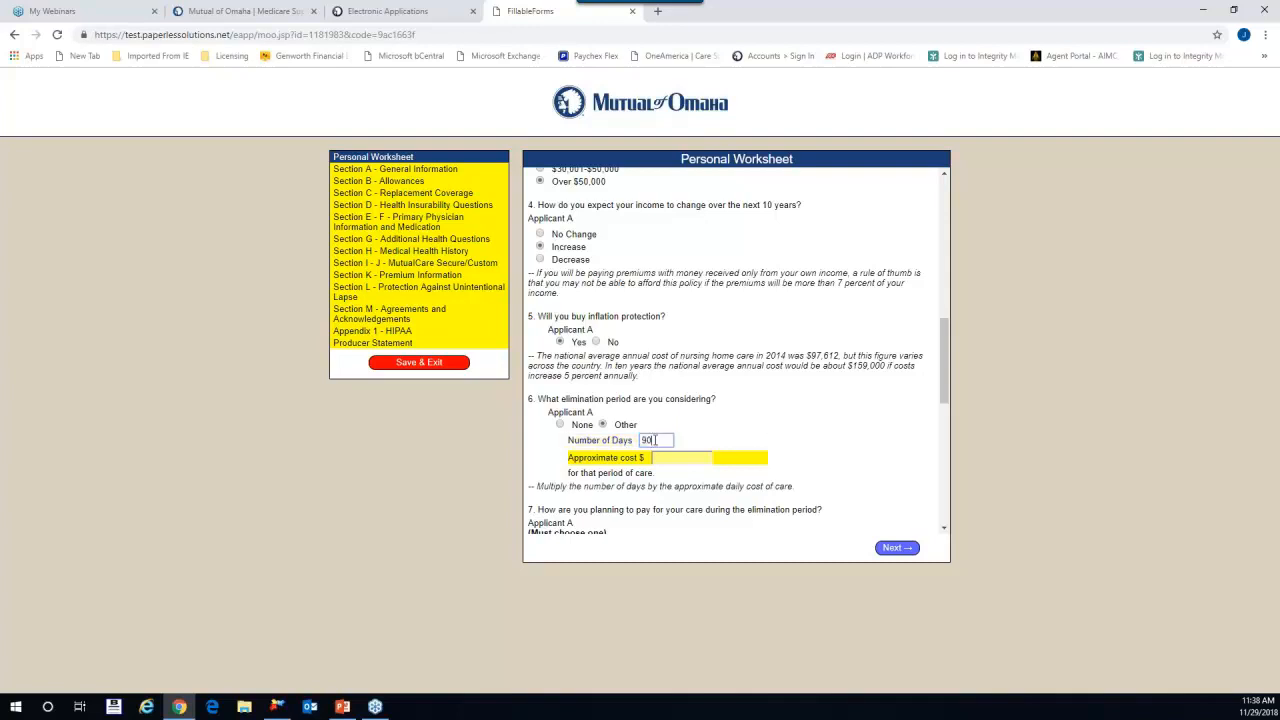
left_click(660, 459)
type("000")
key("Tab")
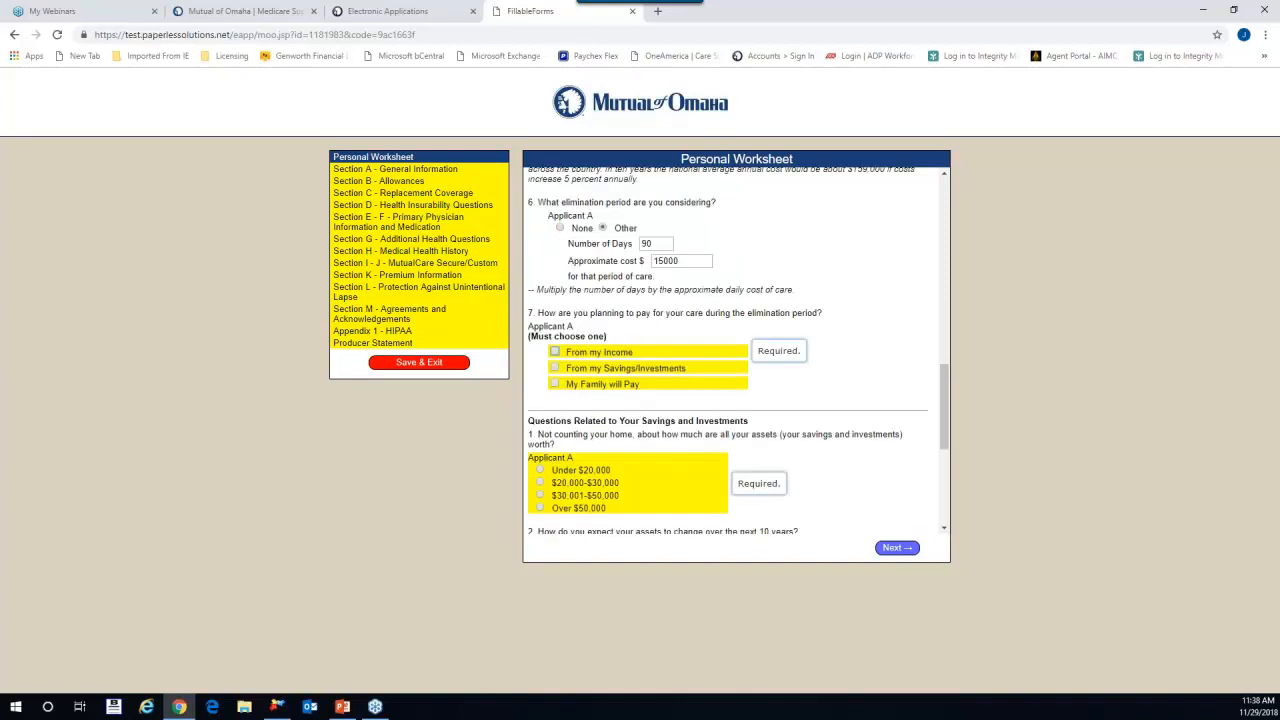
Pay elimination-period care from income, assets over $50,000 and increasing, and acknowledge the disclosure.
left_click(555, 352)
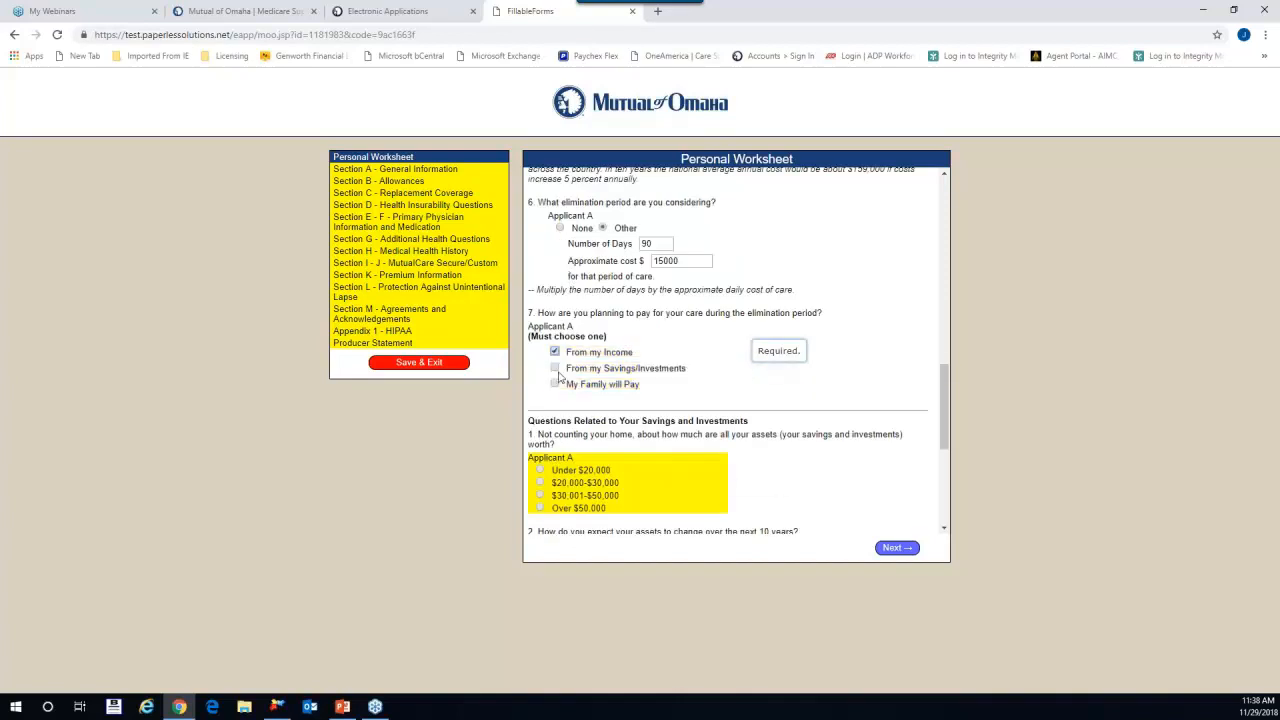
left_click(540, 508)
scroll(736, 492, "down", 3)
scroll(600, 400, "down", 4)
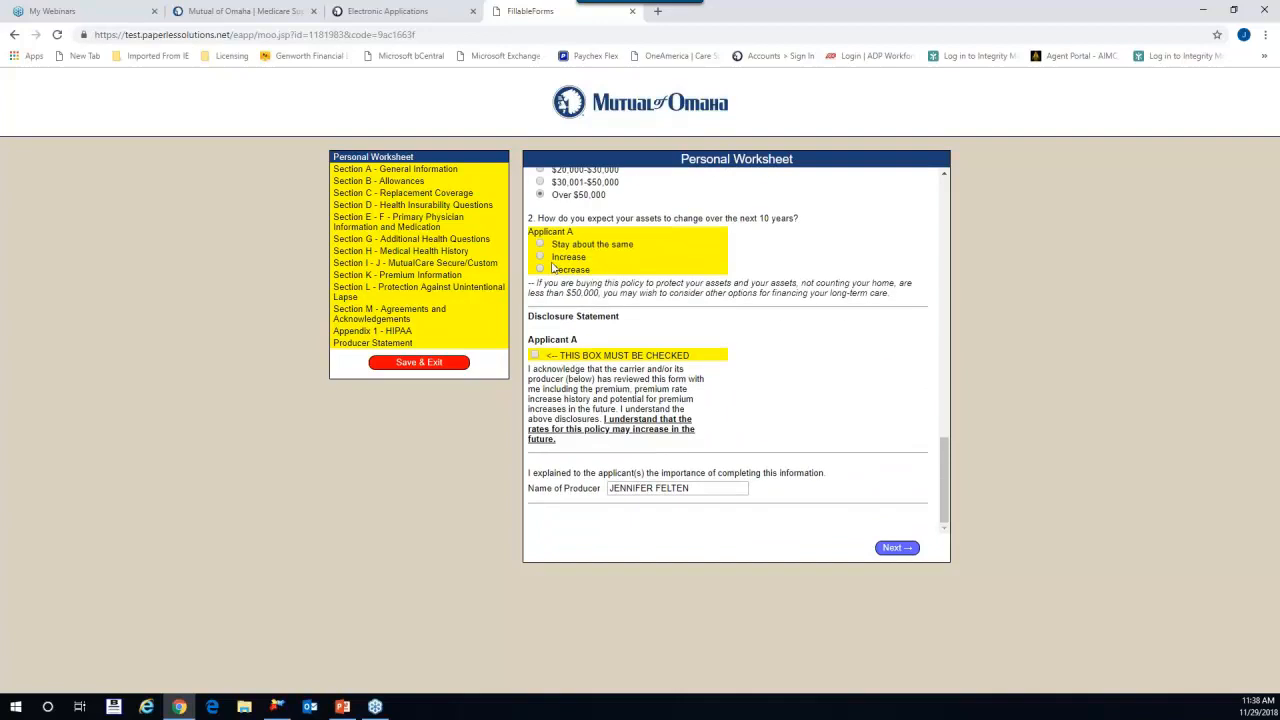
left_click(564, 260)
left_click(534, 355)
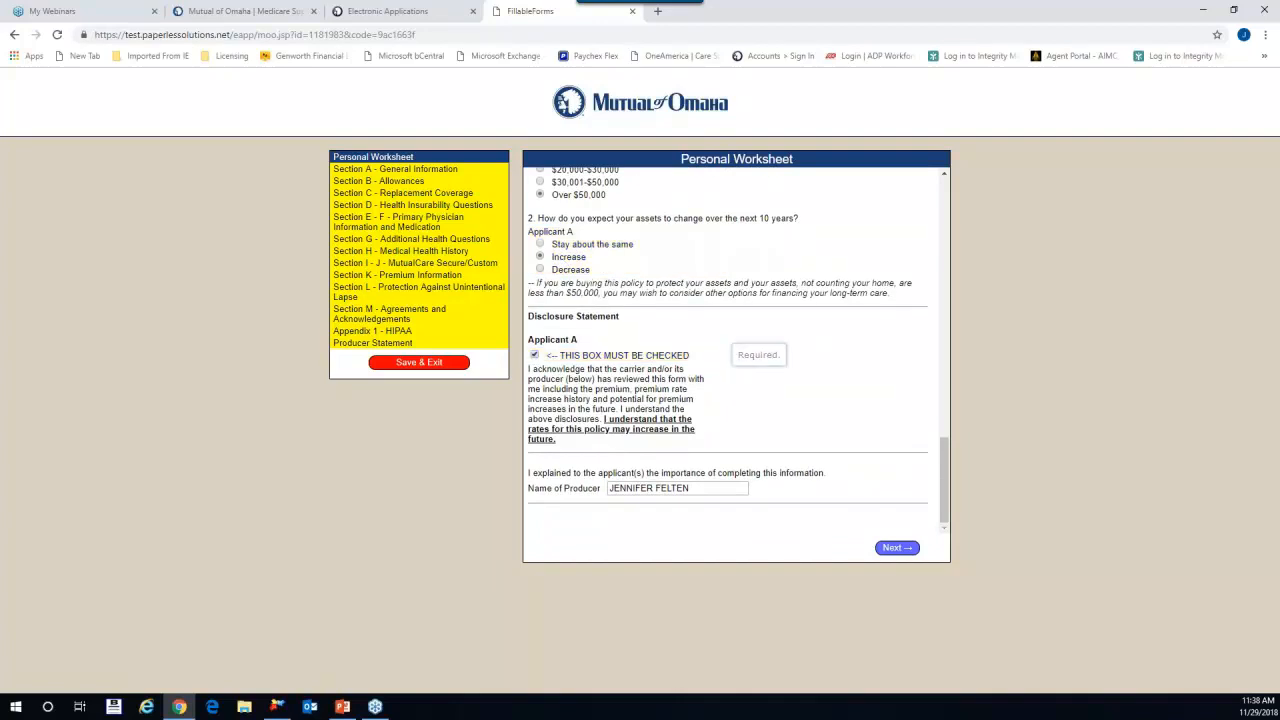
left_click(911, 553)
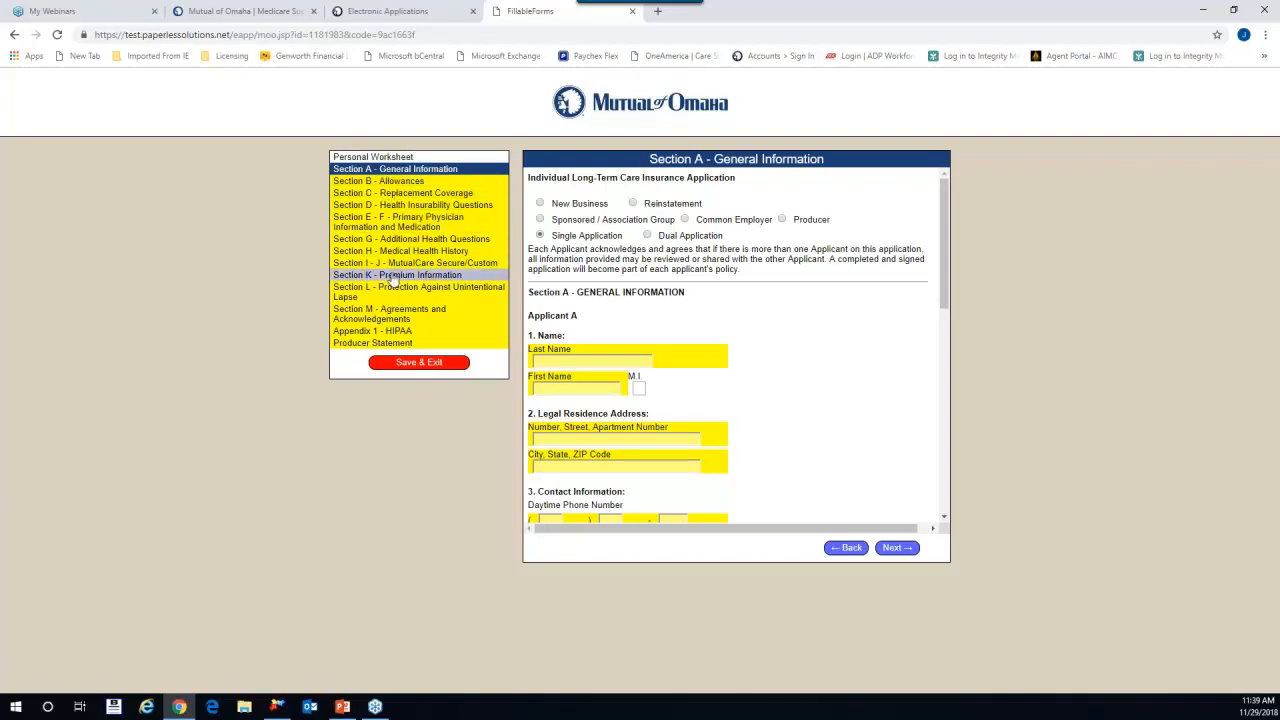
Return to Section A General Information and select New Business as the application type.
left_click(395, 263)
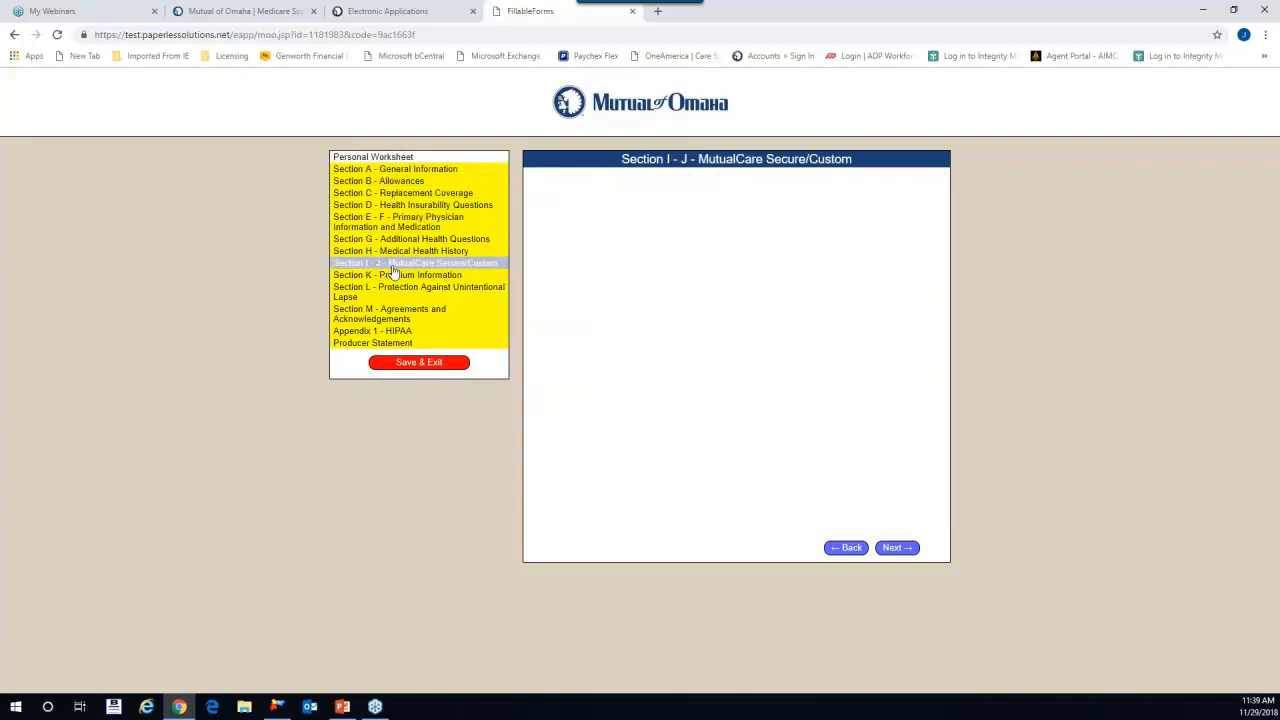
left_click(396, 169)
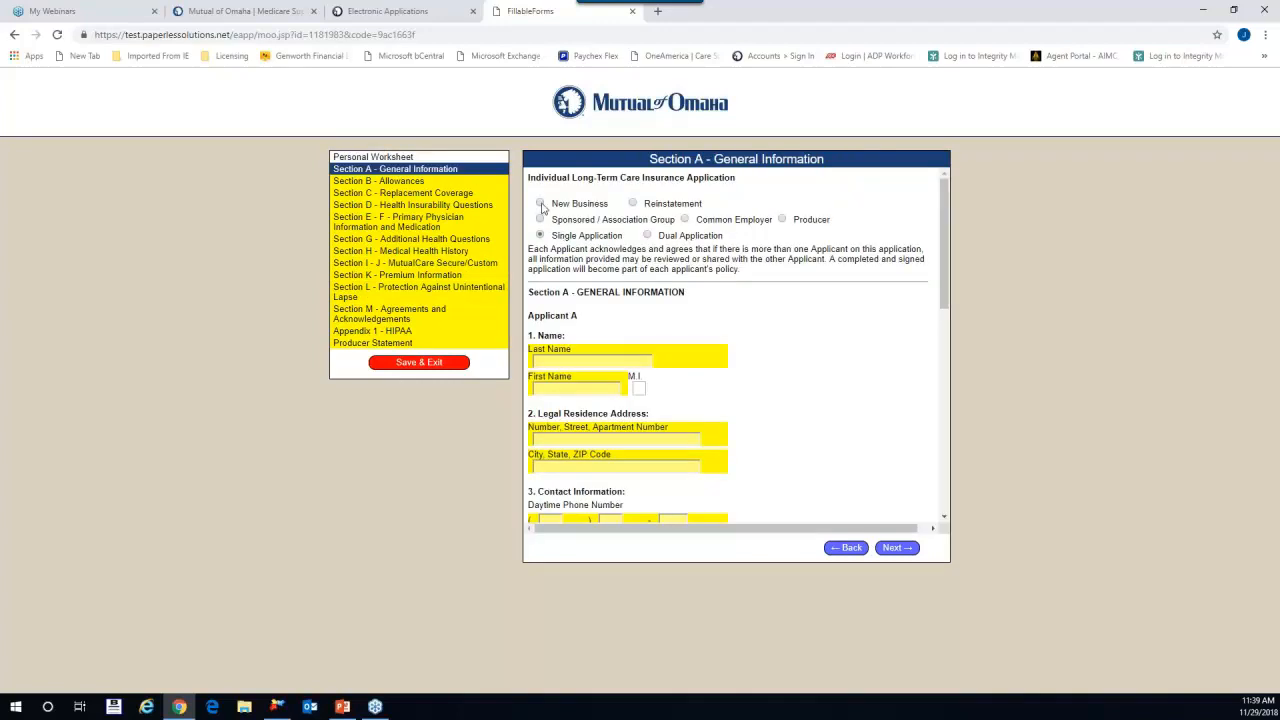
left_click(541, 204)
Enter Applicant A's last name and first name.
left_click(554, 360)
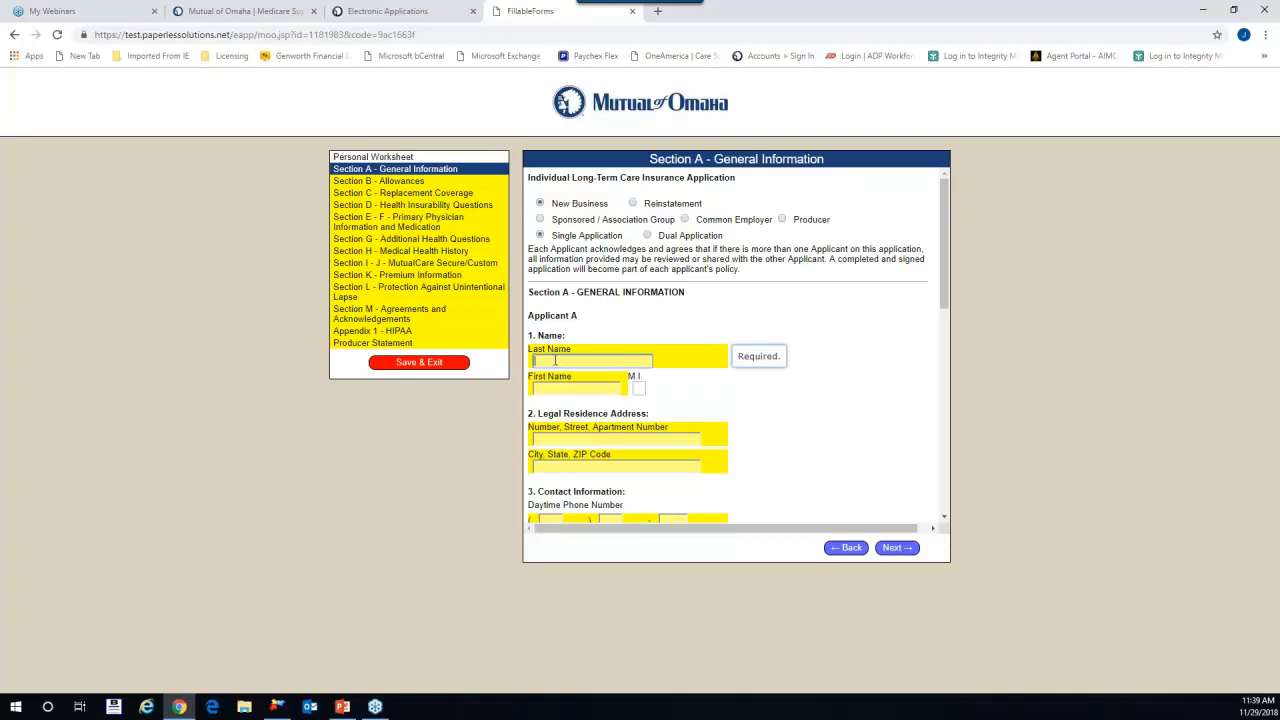
type("Doe")
key("Tab")
type("J")
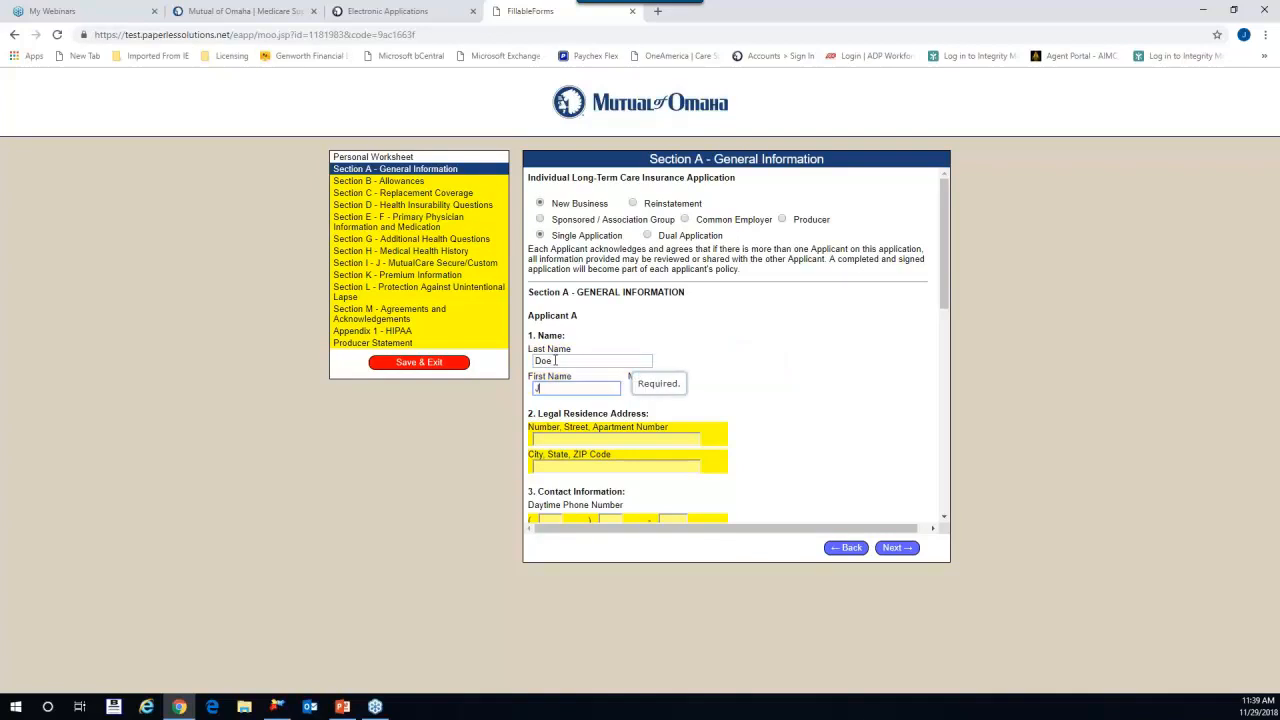
type("ohn")
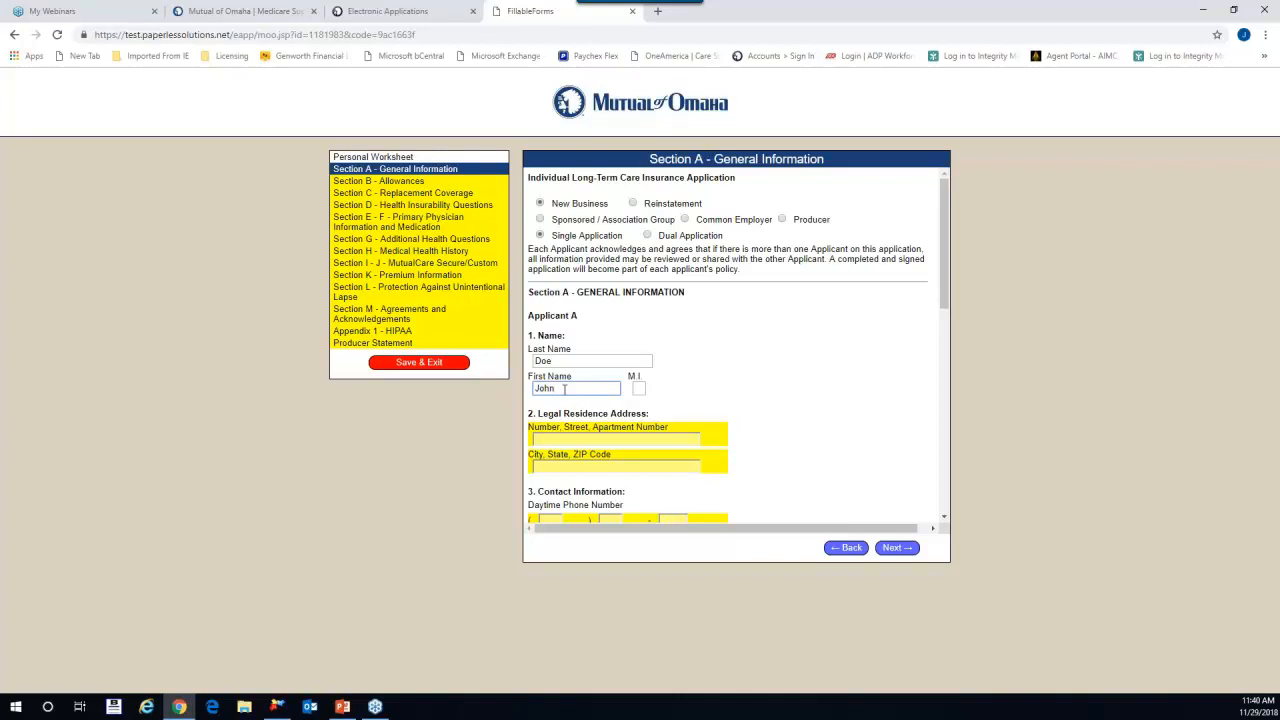
Fill in the applicant's street address, city/state/ZIP and daytime phone number.
scroll(569, 390, "down", 2)
left_click(543, 305)
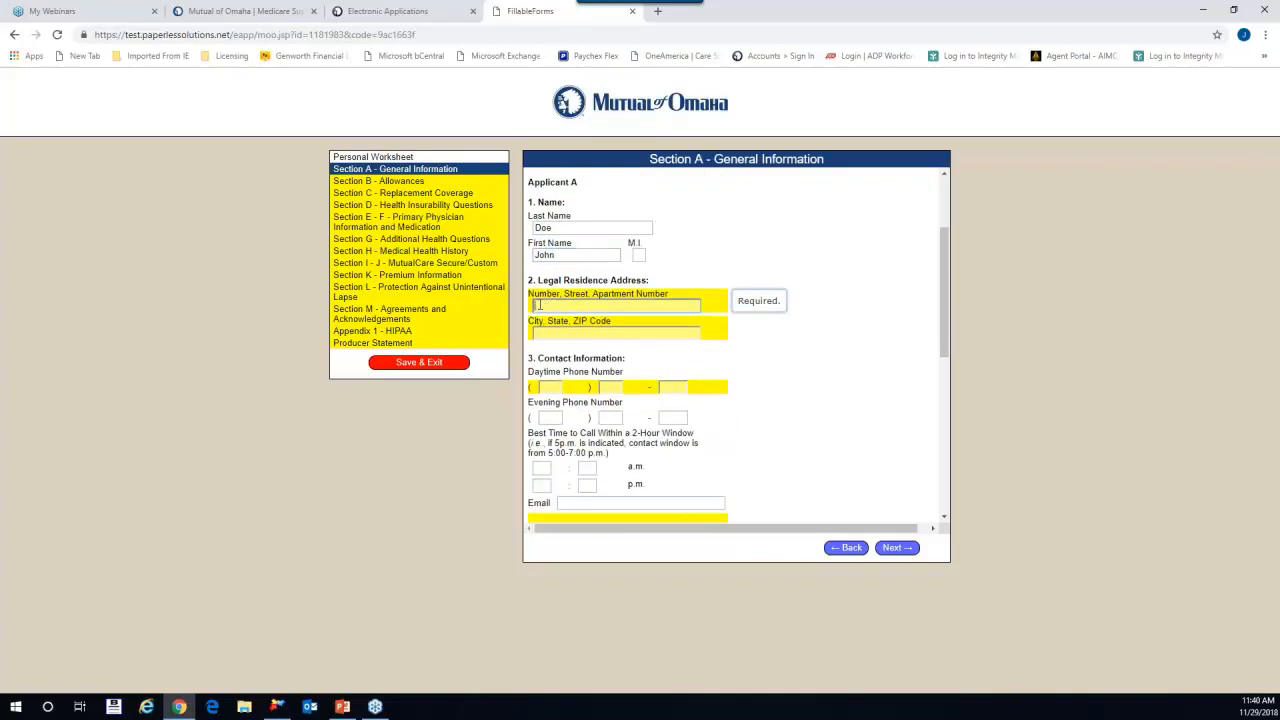
type("1234 Main St")
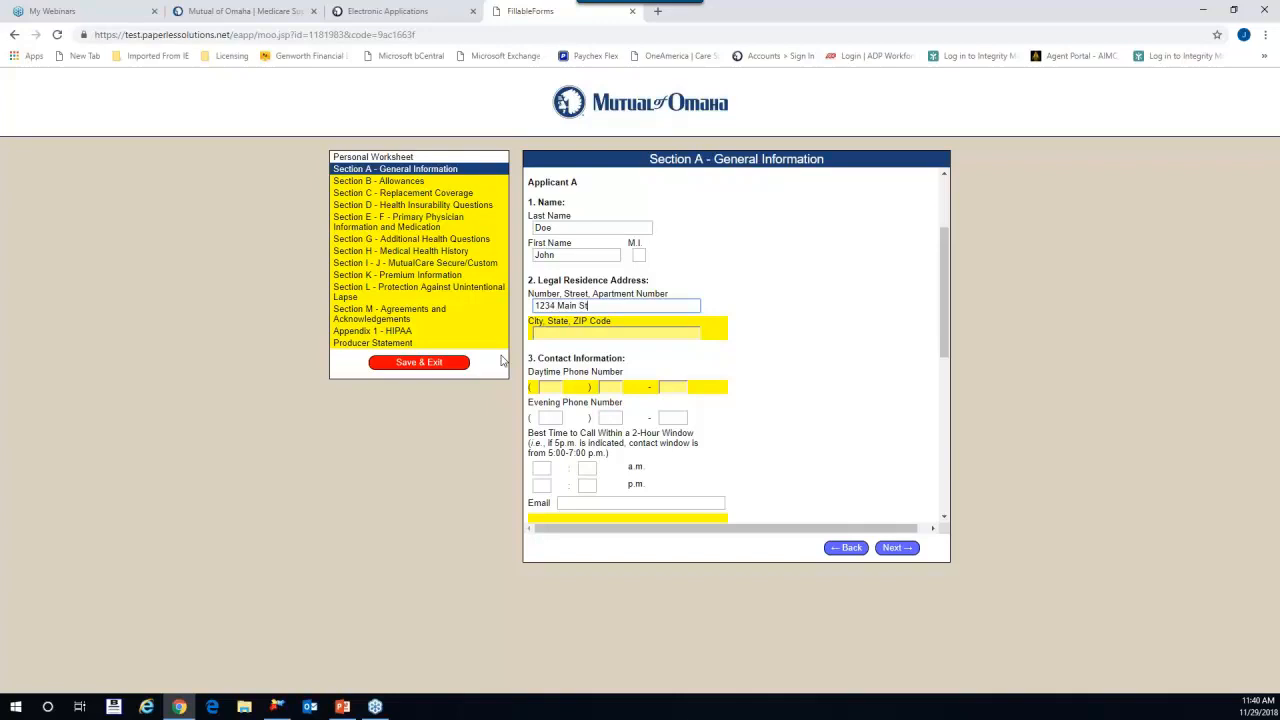
key("Tab")
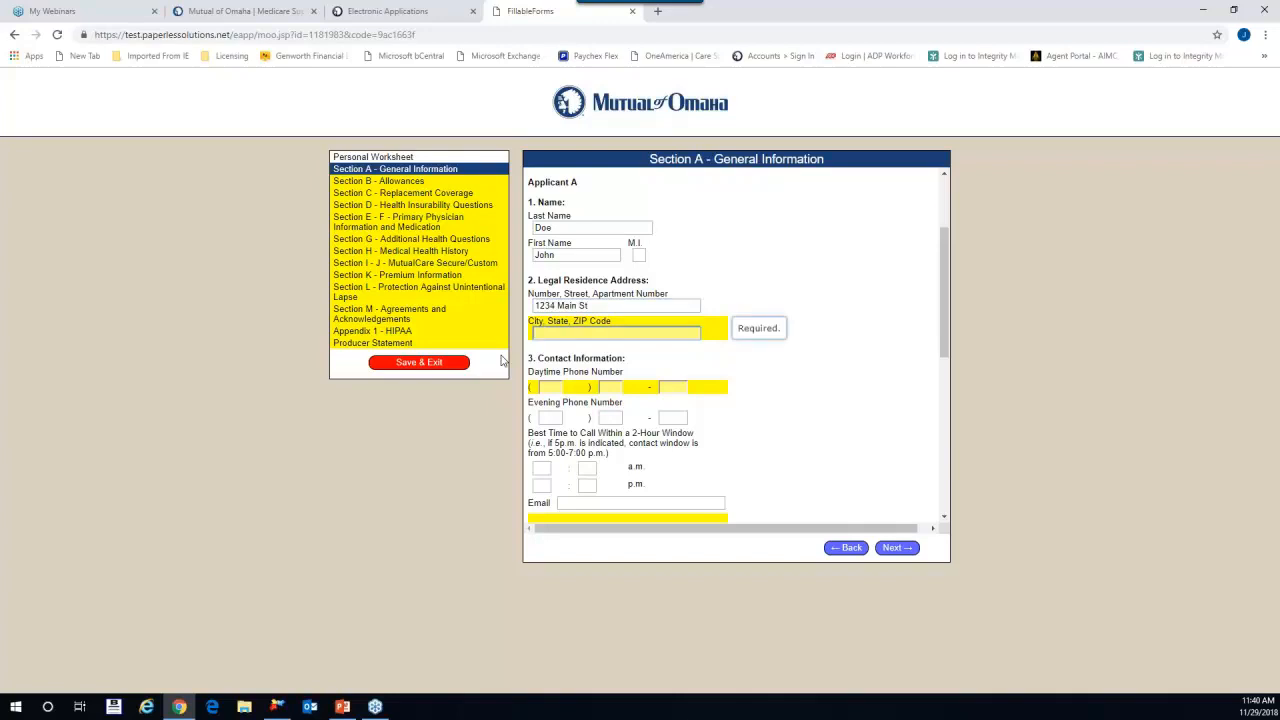
type("Plymouth, MN 55441")
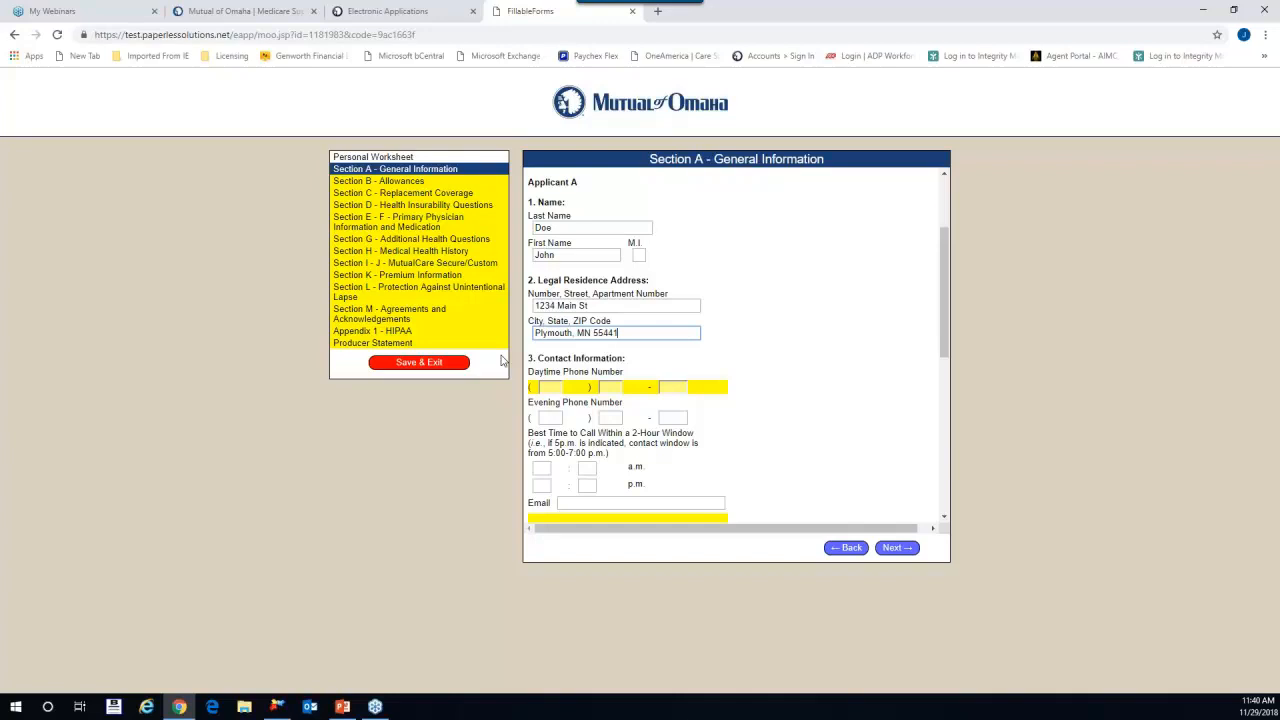
key("Tab")
type("76")
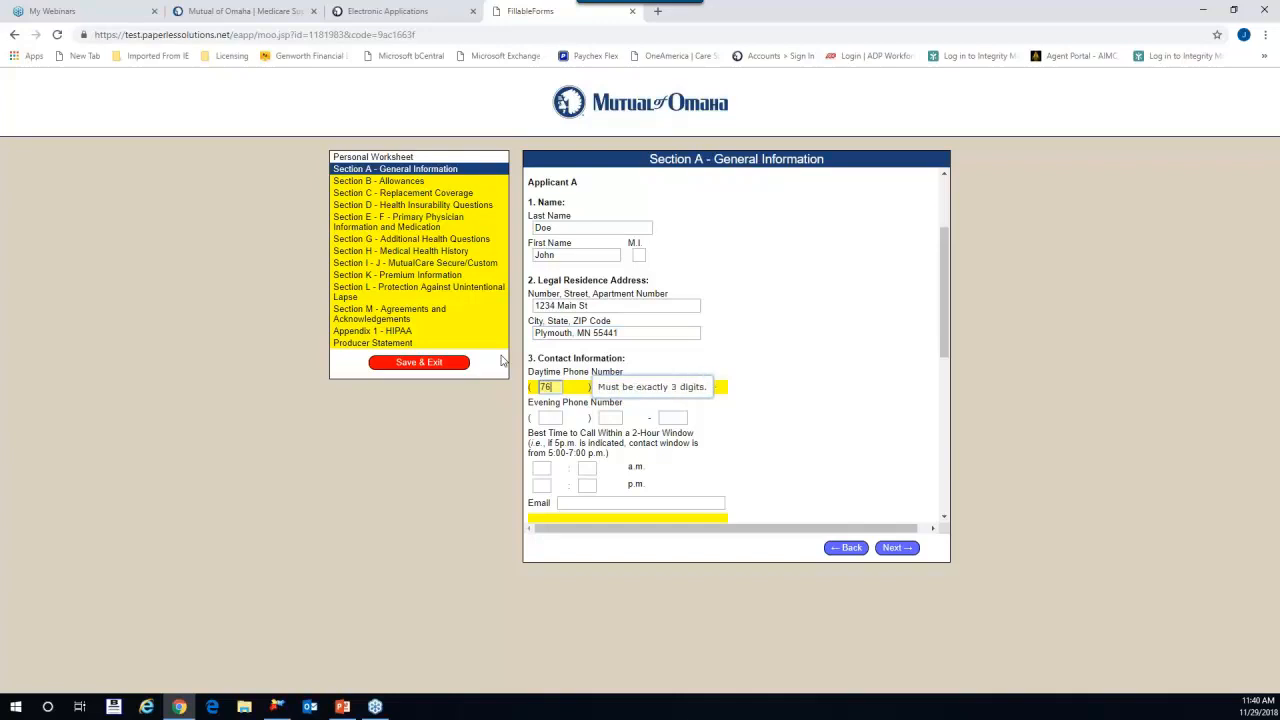
type("3 ) 525 - 11111")
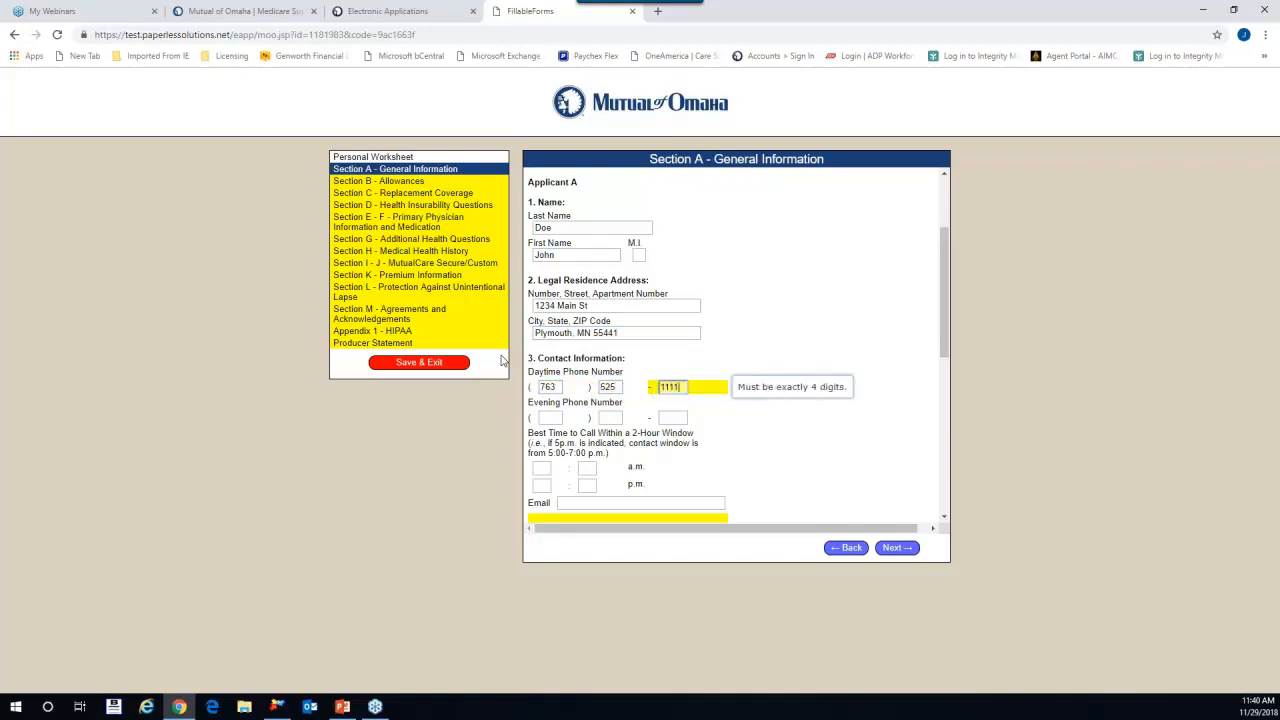
Enter the applicant's Social Security Number.
scroll(578, 288, "down", 3)
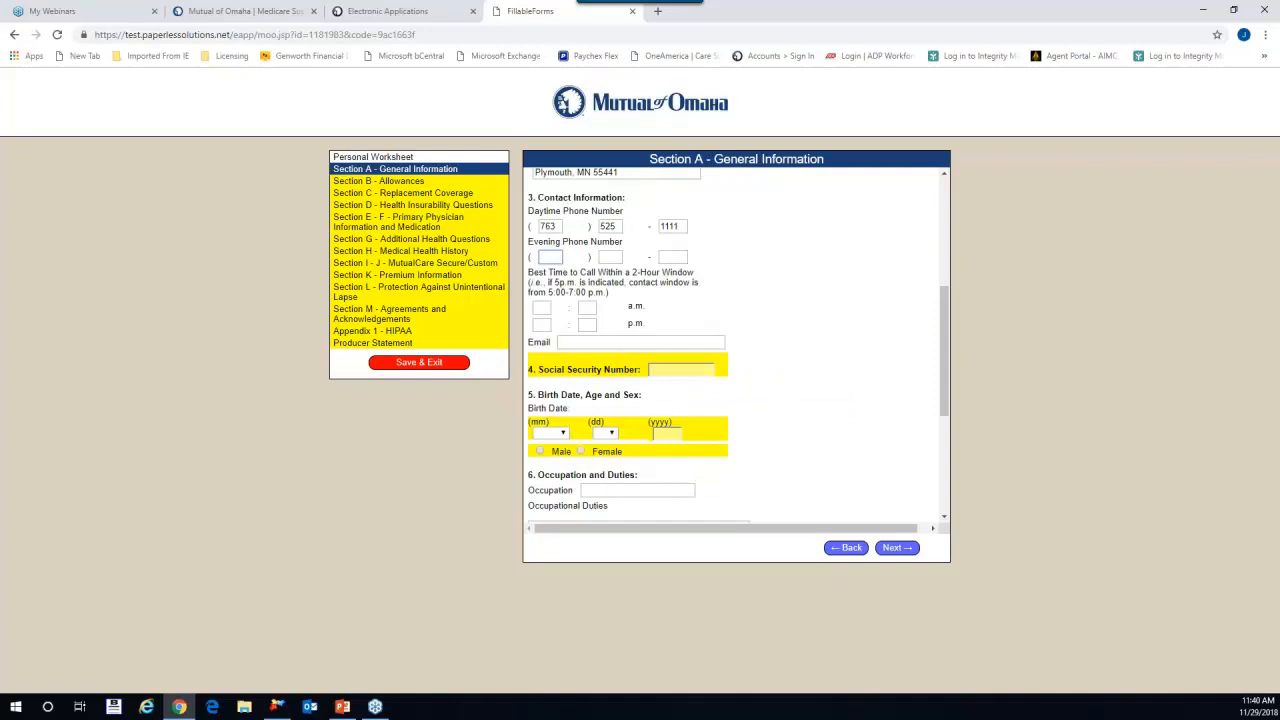
scroll(568, 221, "down", 1)
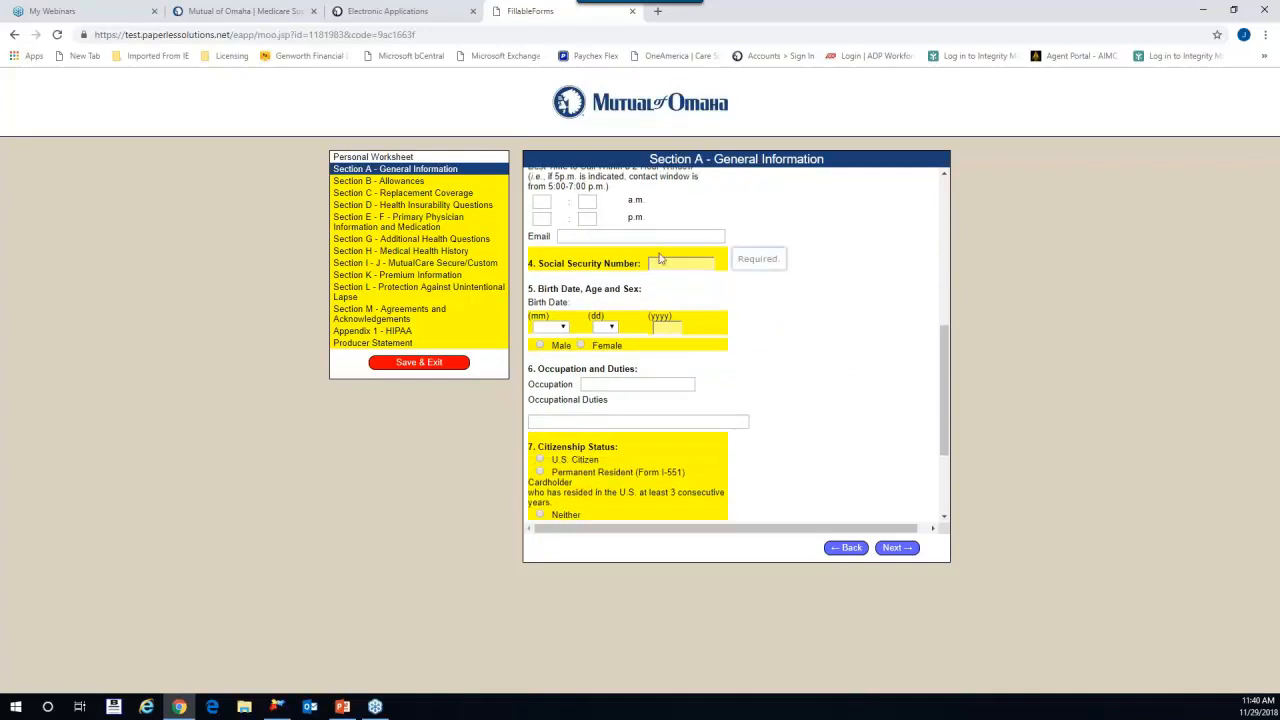
left_click(656, 264)
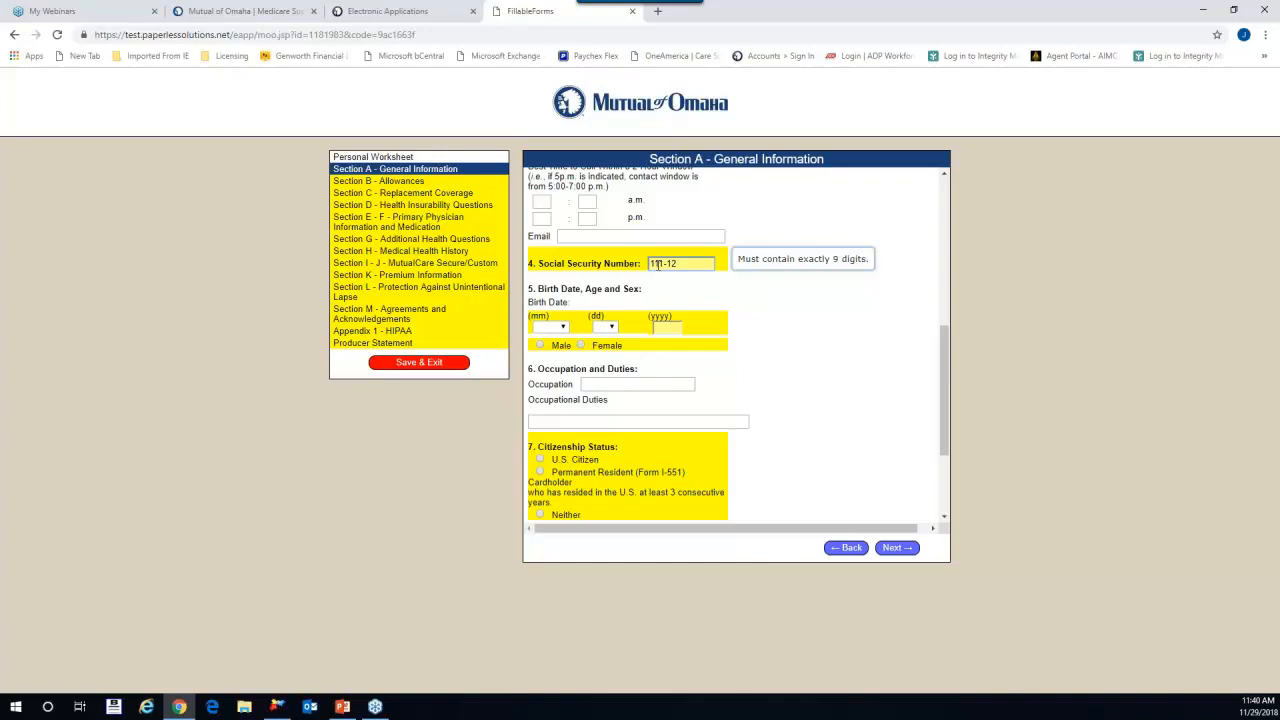
type("9999")
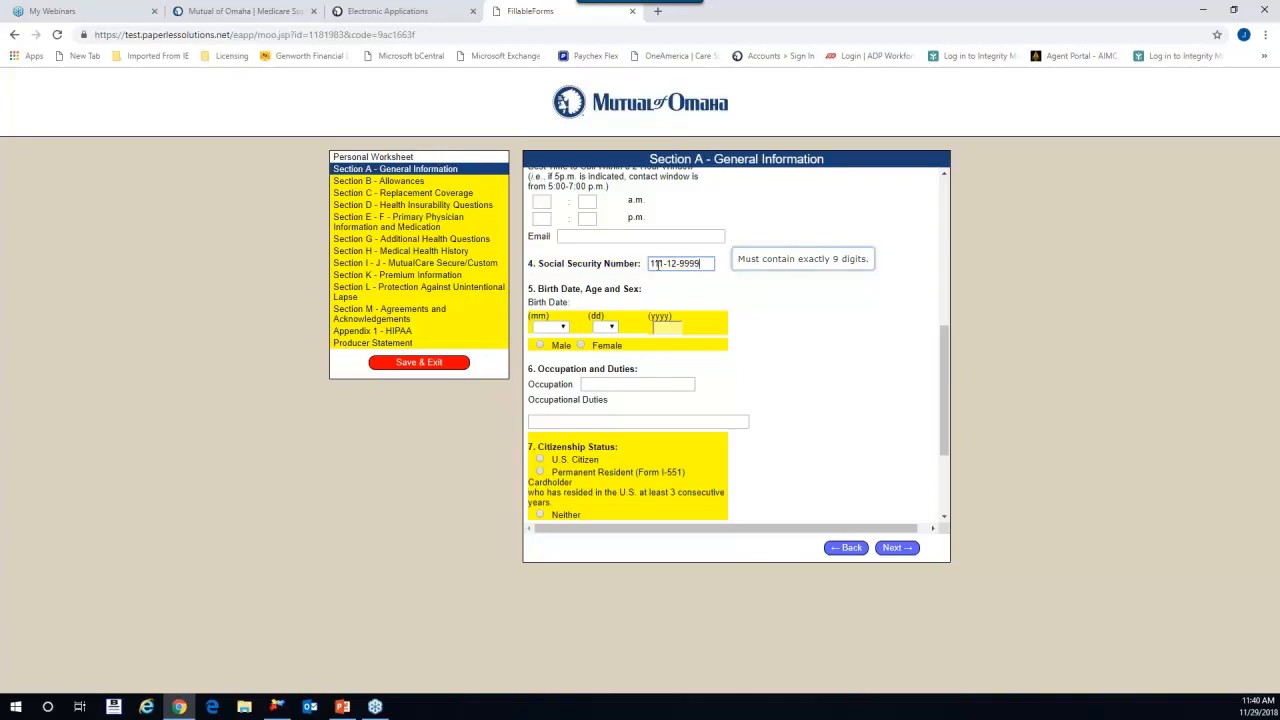
Set the birth date to May 05, 1956, gender Male, and continue to Allowances.
scroll(595, 290, "down", 1)
scroll(590, 302, "down", 2)
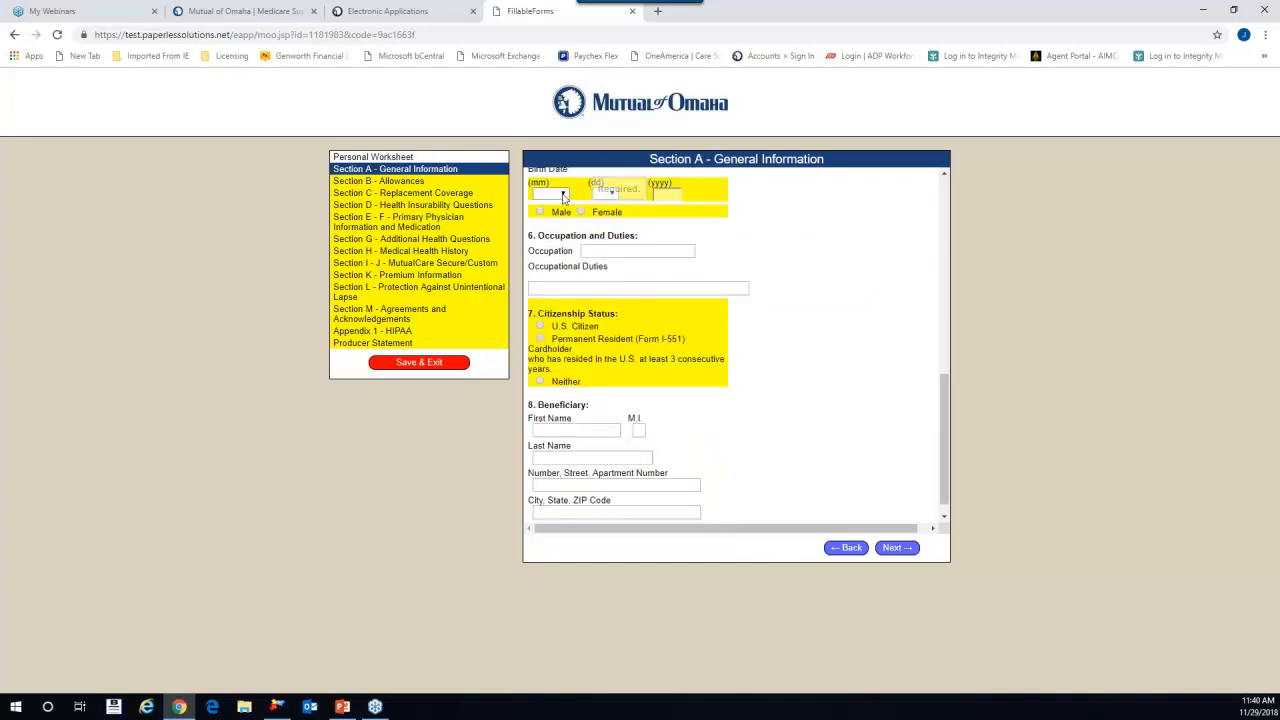
left_click(550, 193)
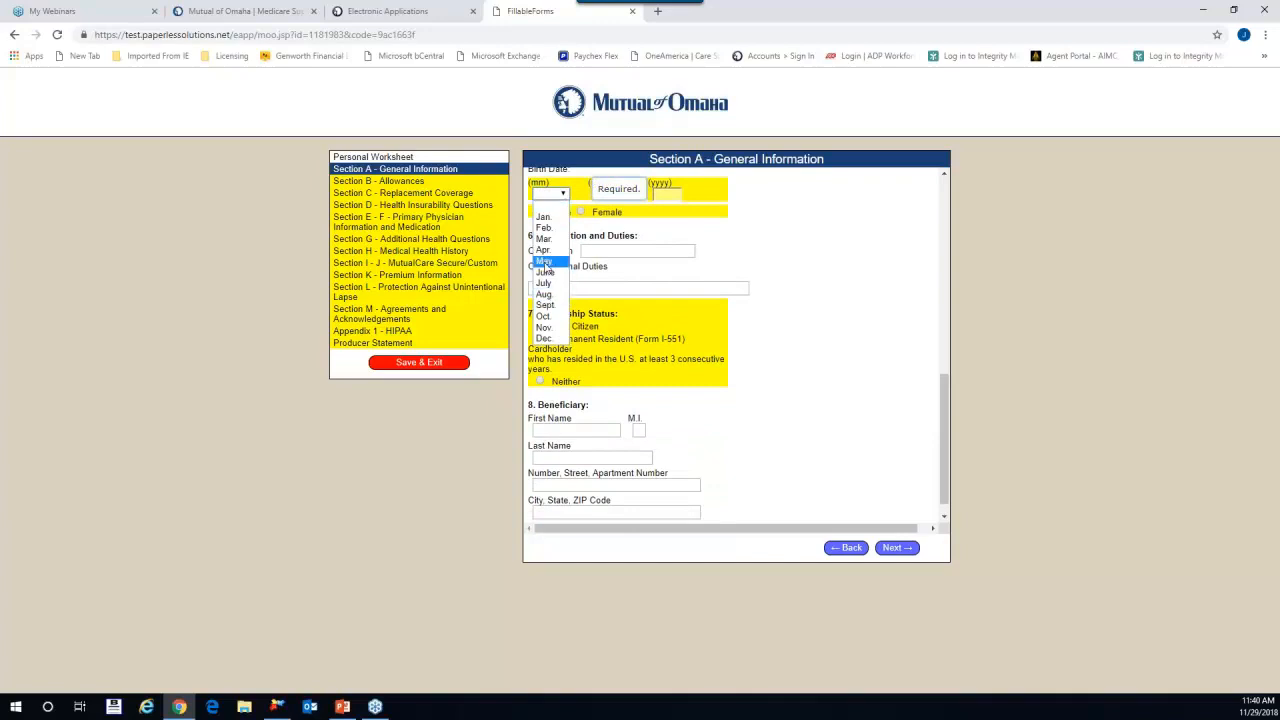
left_click(545, 262)
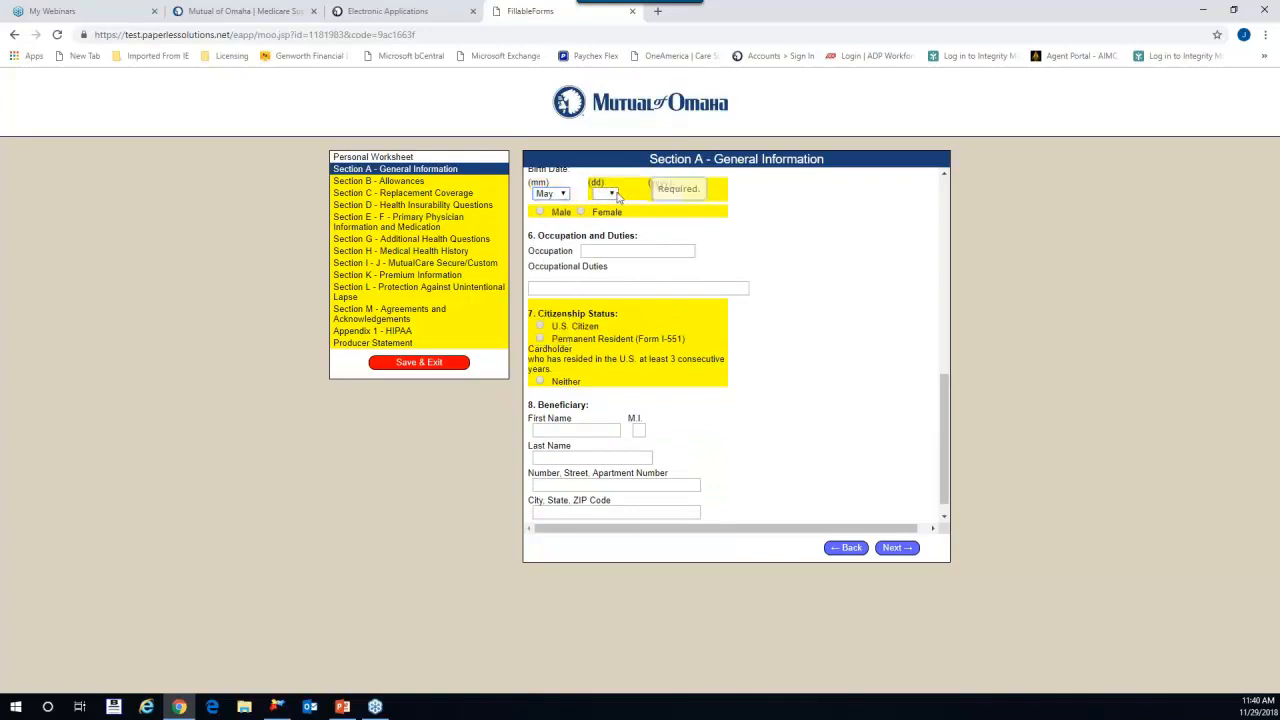
left_click(606, 194)
left_click(601, 260)
left_click(659, 193)
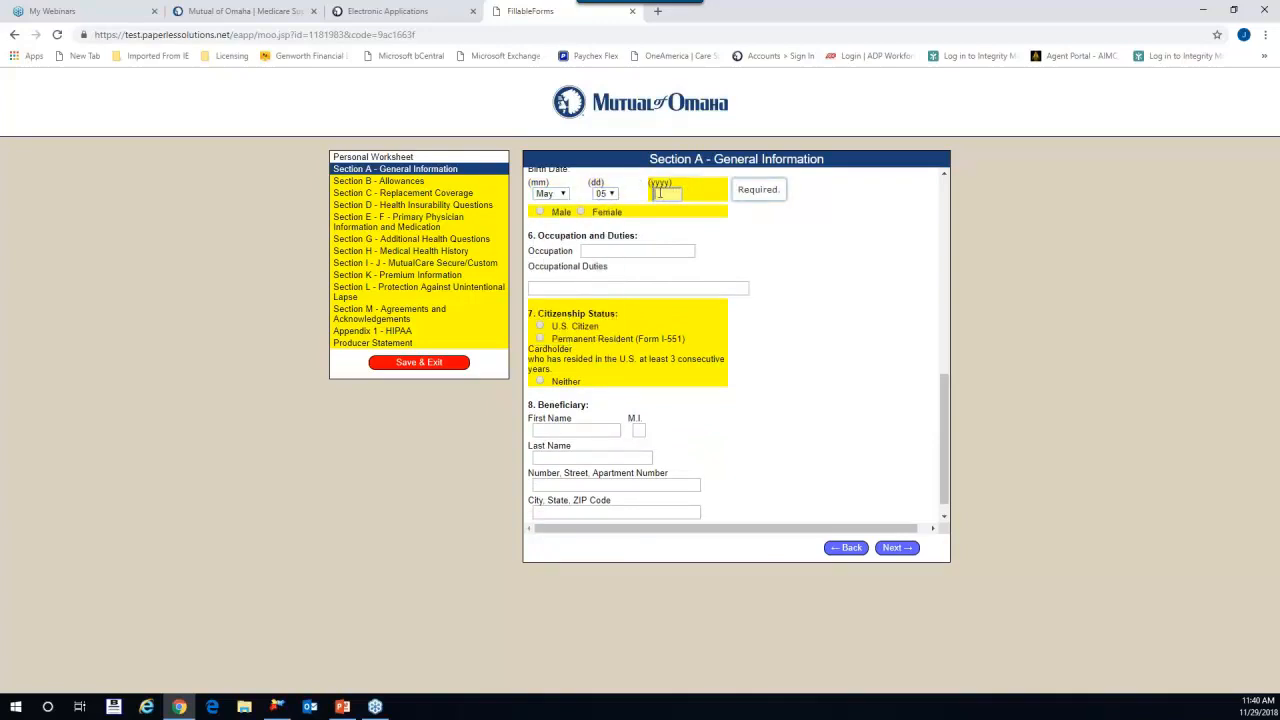
type("19")
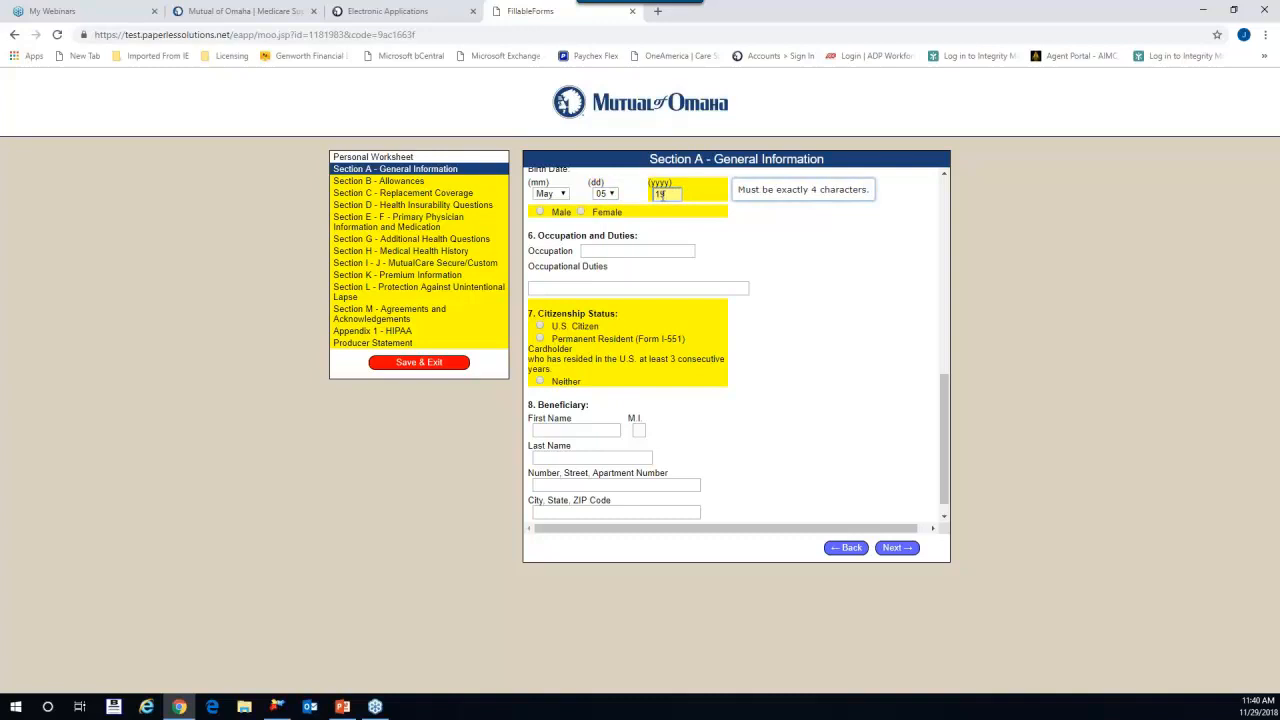
type("56")
key("Tab")
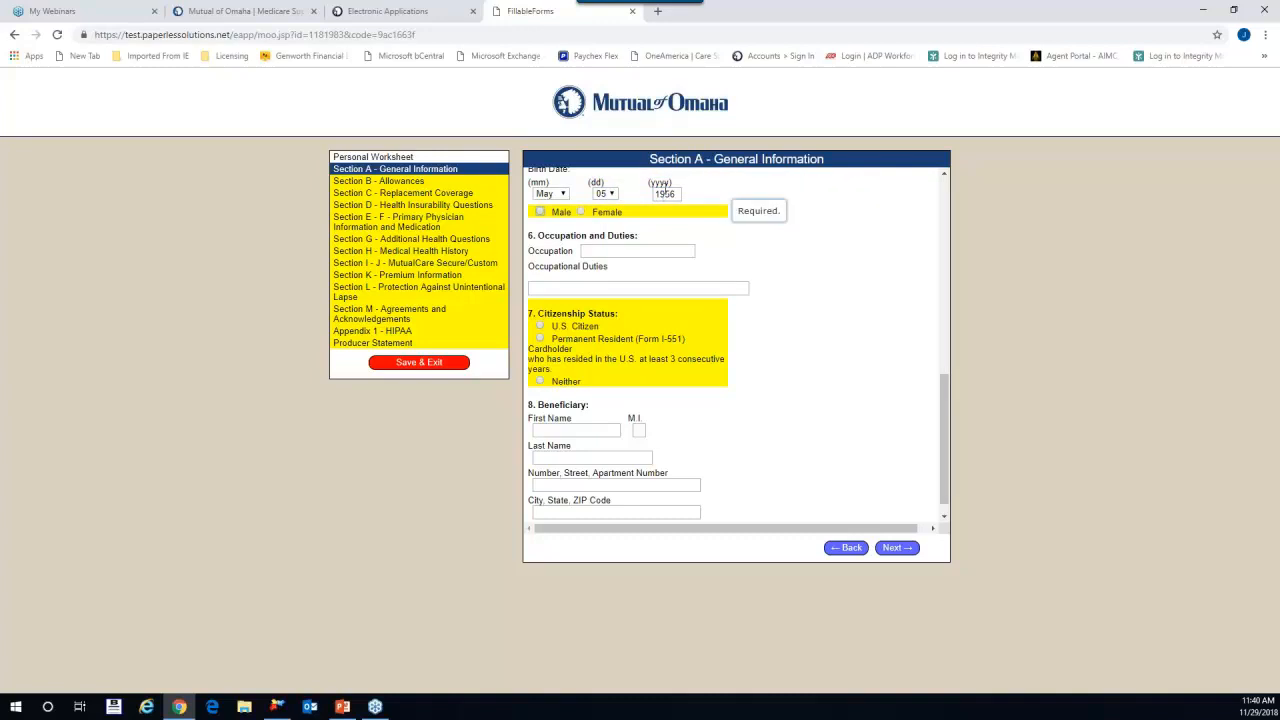
left_click(549, 210)
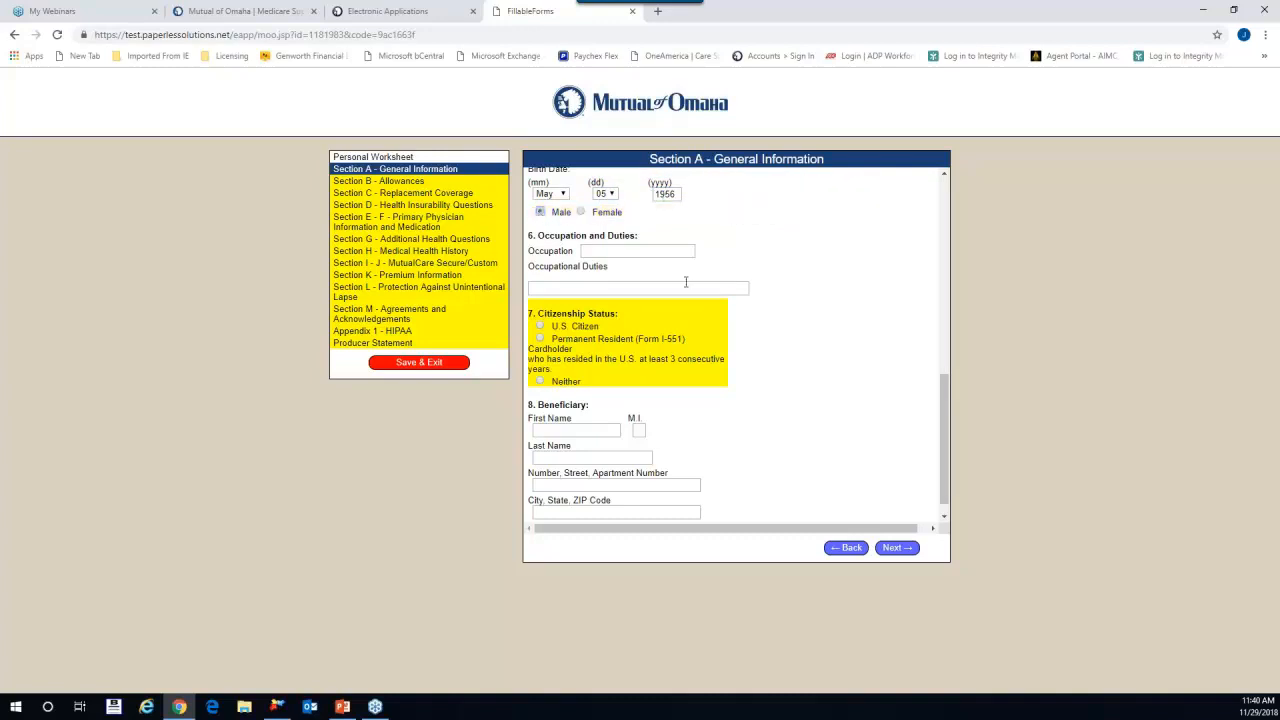
scroll(695, 303, "down", 1)
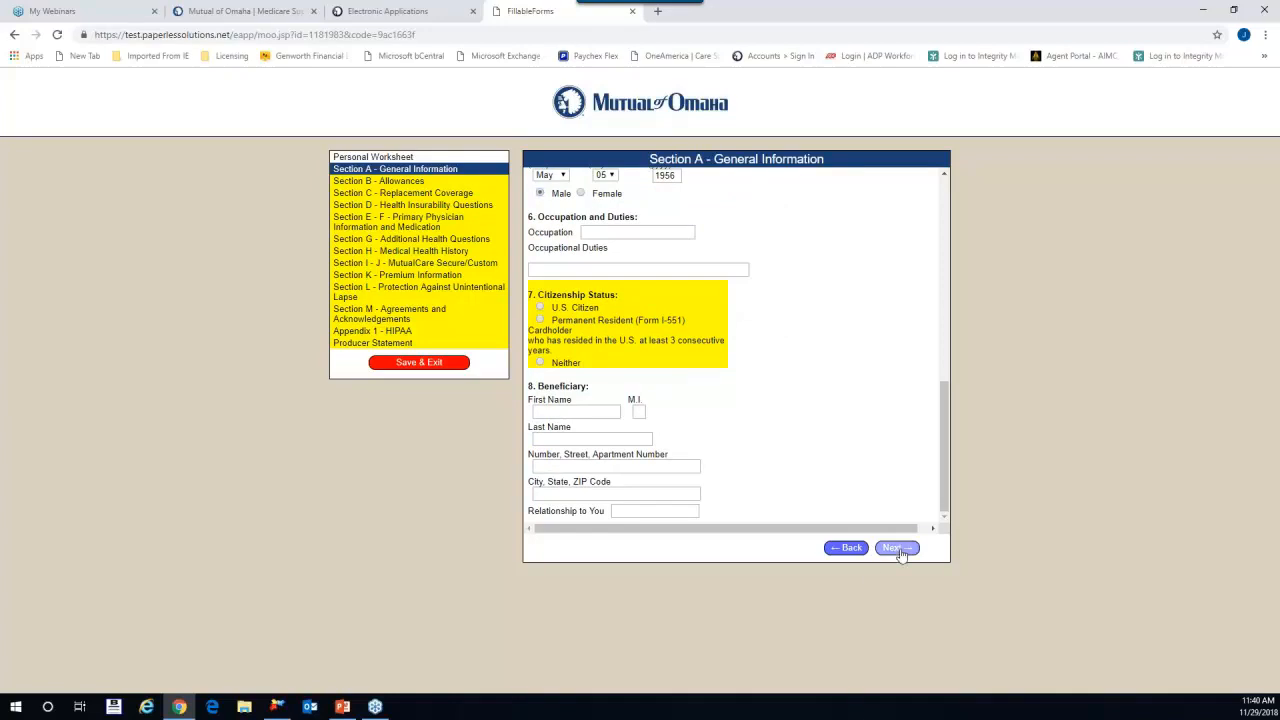
left_click(897, 549)
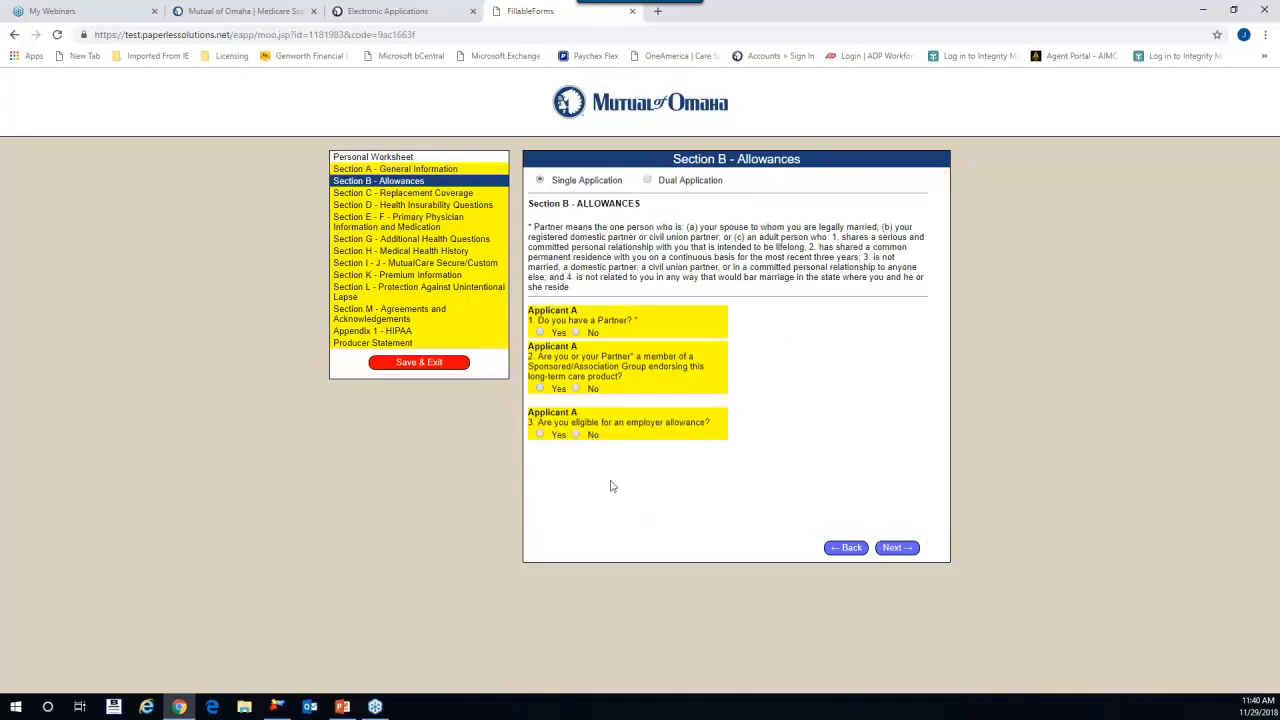
Skip past Sections B and C to reach Section D Health Insurability Questions.
left_click(897, 549)
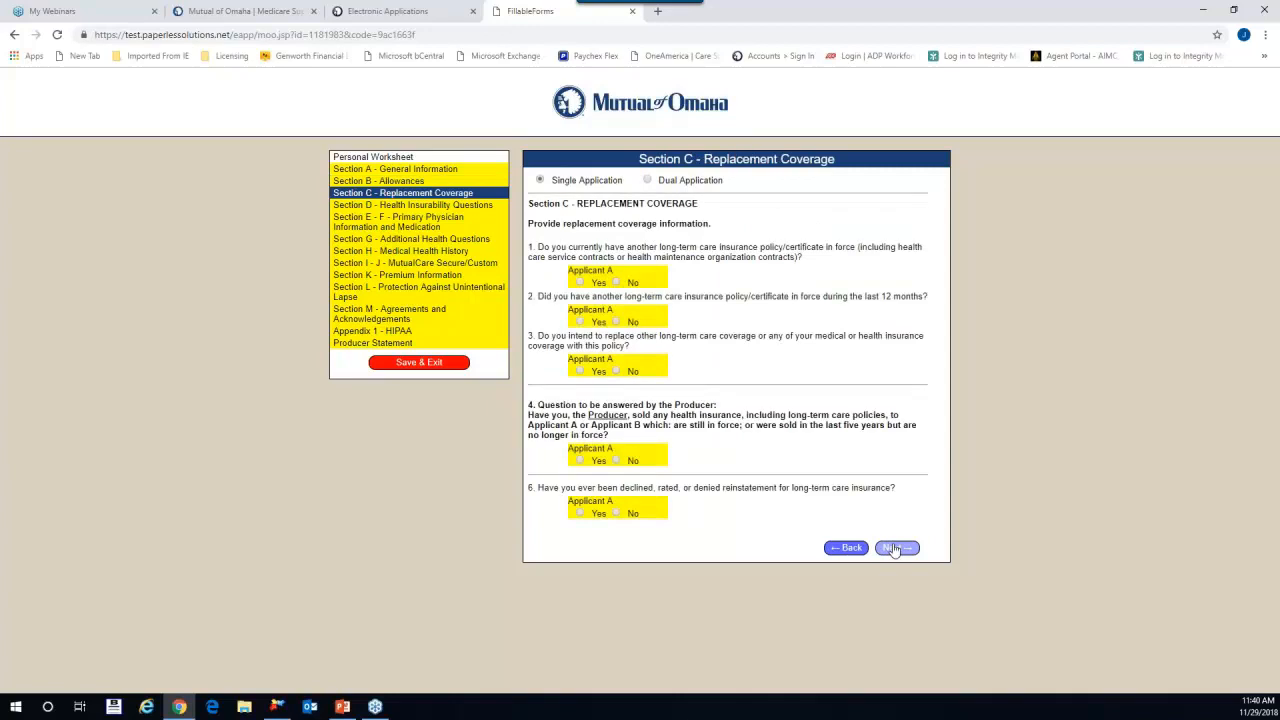
left_click(895, 549)
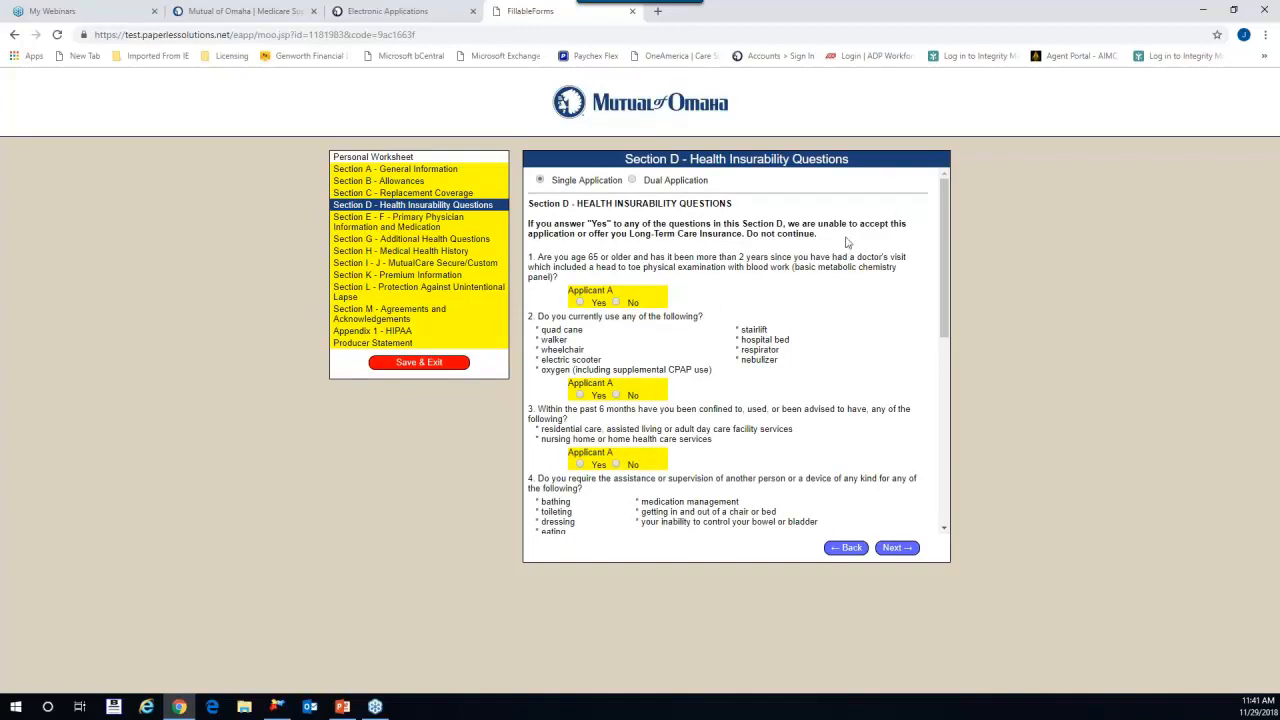
Answer Yes to health question 1 to see the warning, then change it to No.
scroll(858, 340, "down", 5)
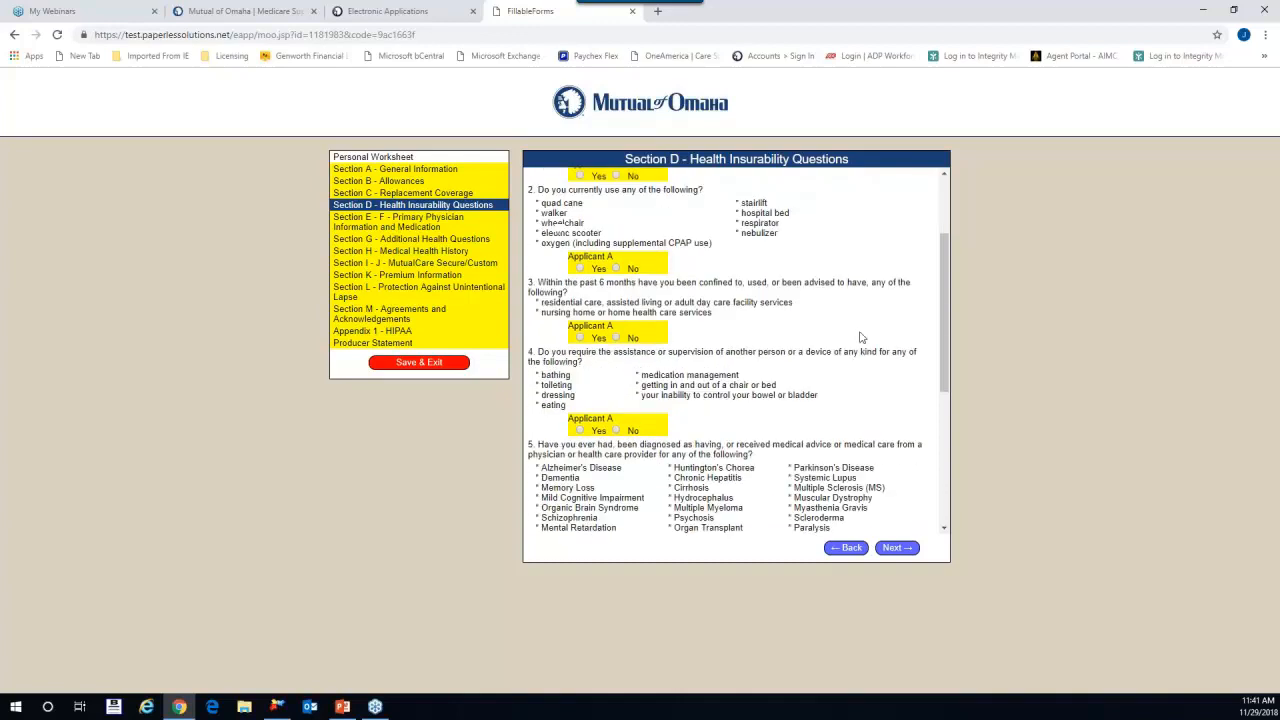
scroll(858, 345, "up", 3)
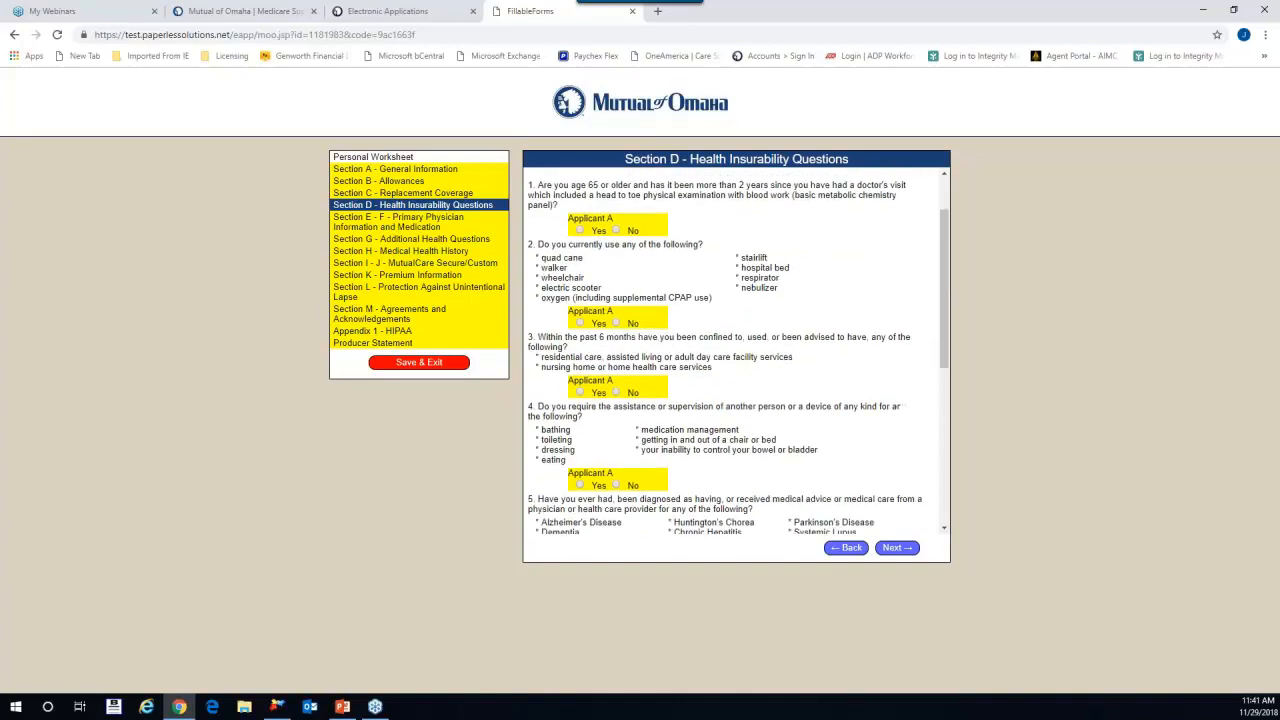
left_click(582, 232)
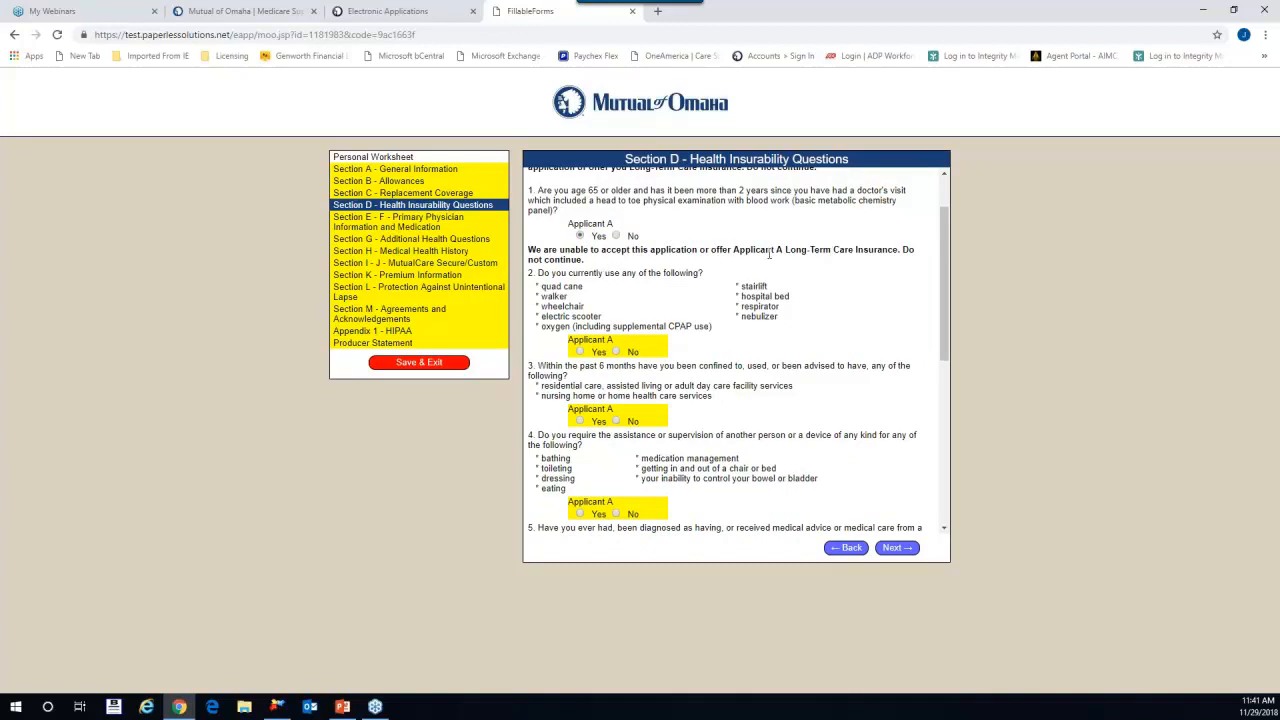
scroll(760, 280, "down", 1)
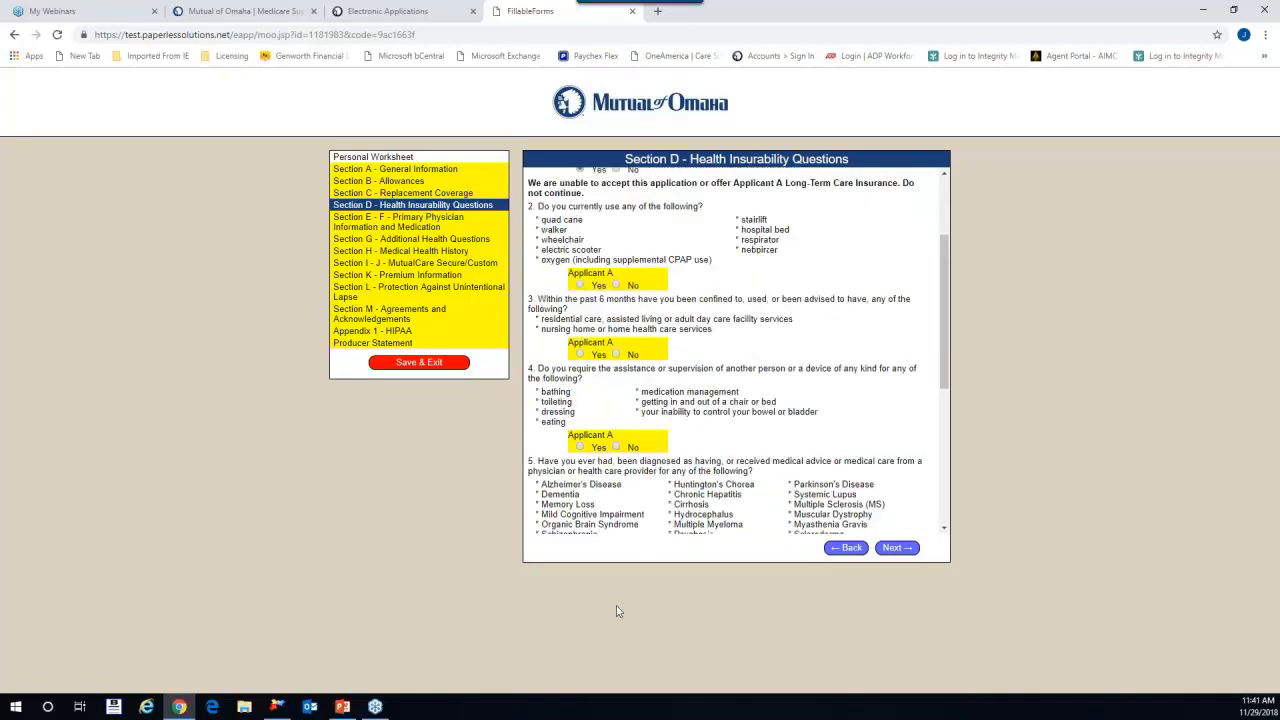
scroll(736, 400, "down", 5)
scroll(736, 400, "up", 6)
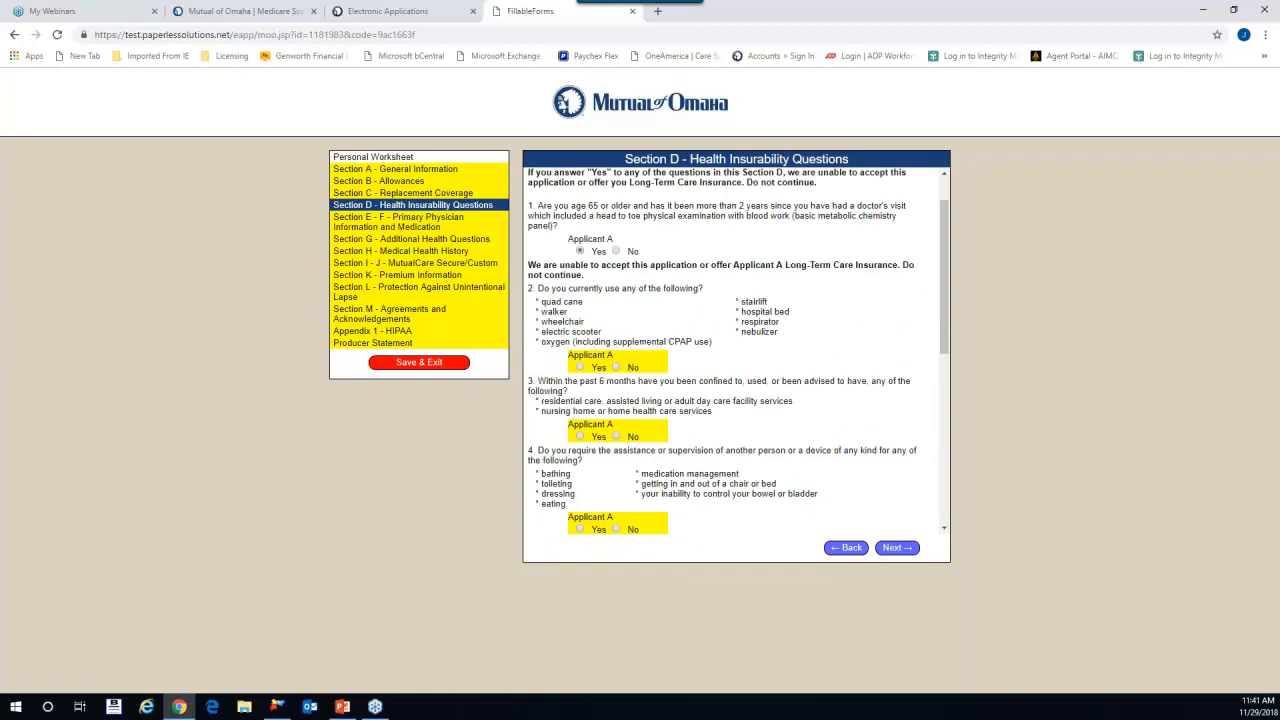
scroll(576, 296, "up", 1)
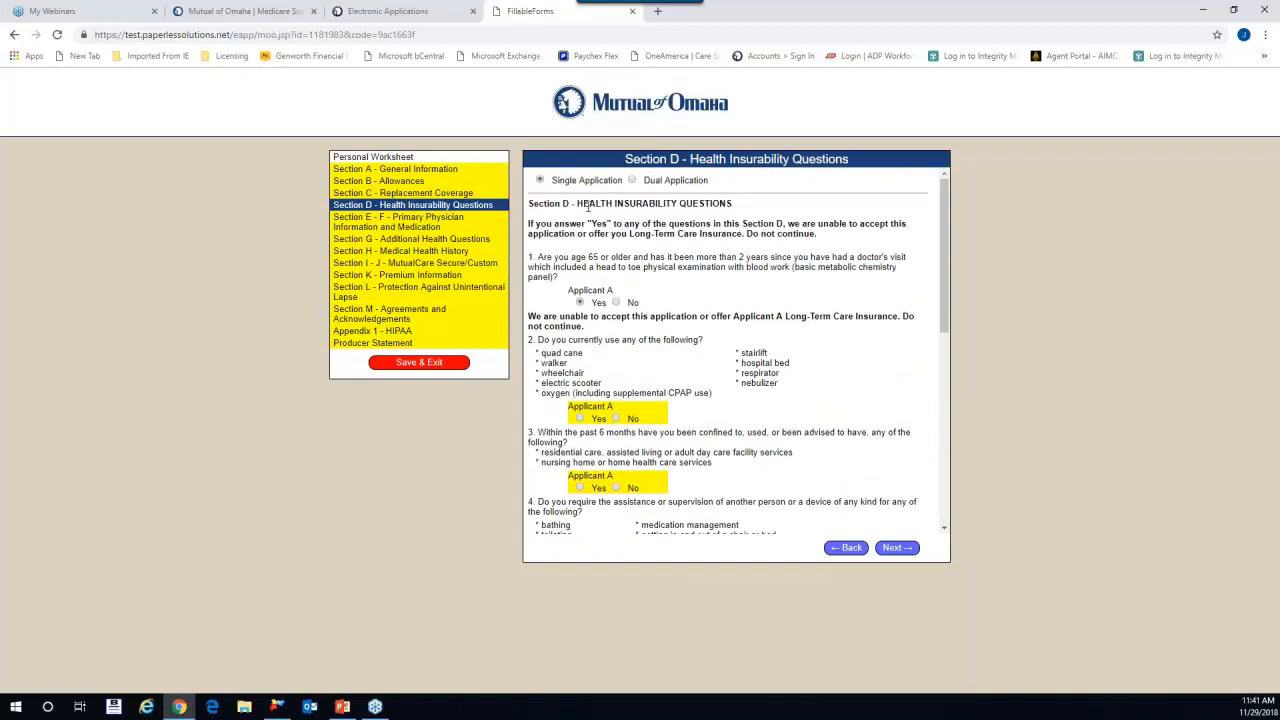
left_click(616, 302)
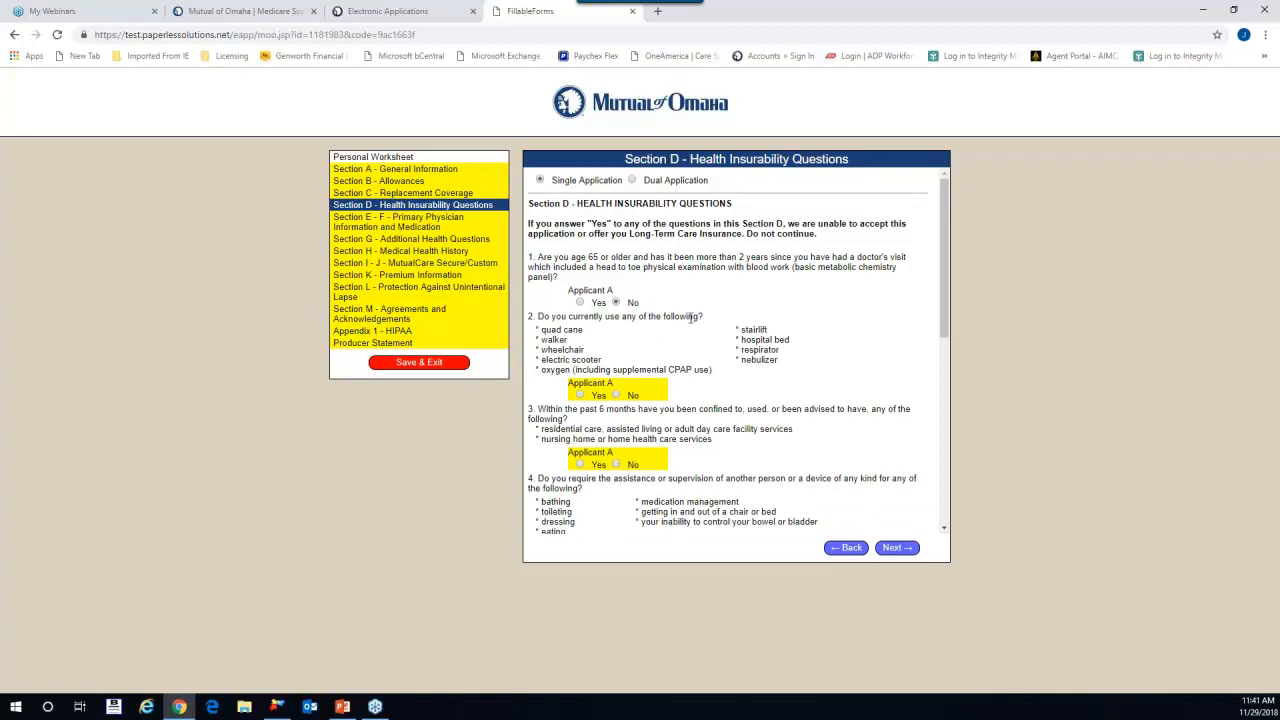
Answer No to health questions 2 through 7 and continue to the Primary Physician section.
scroll(839, 306, "down", 2)
scroll(831, 278, "up", 2)
left_click(616, 395)
left_click(616, 465)
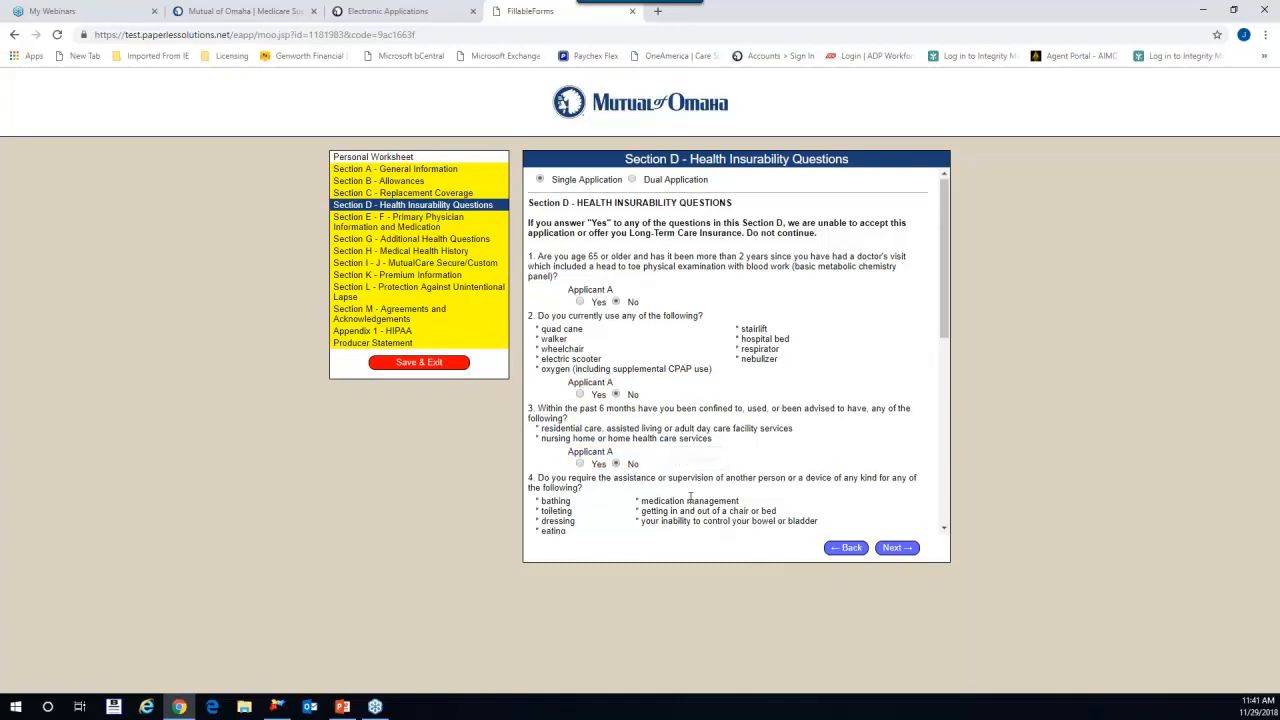
scroll(618, 468, "down", 3)
left_click(616, 290)
scroll(659, 397, "down", 2)
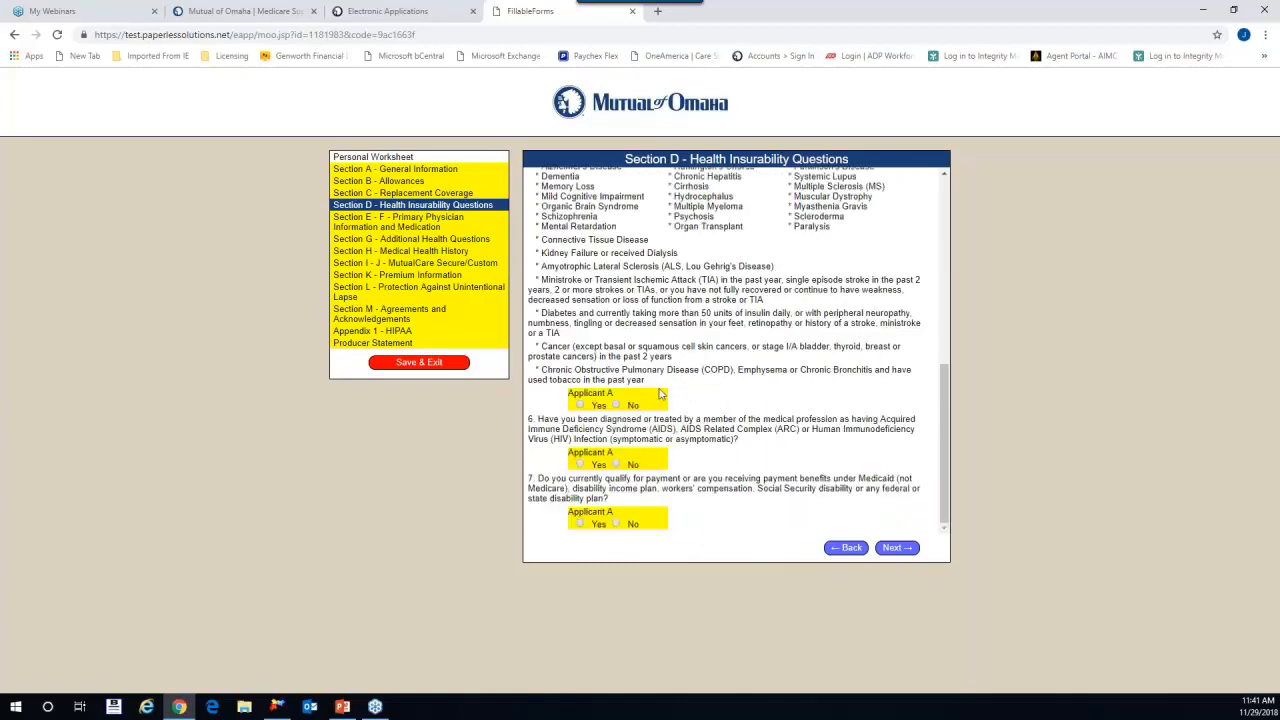
left_click(616, 405)
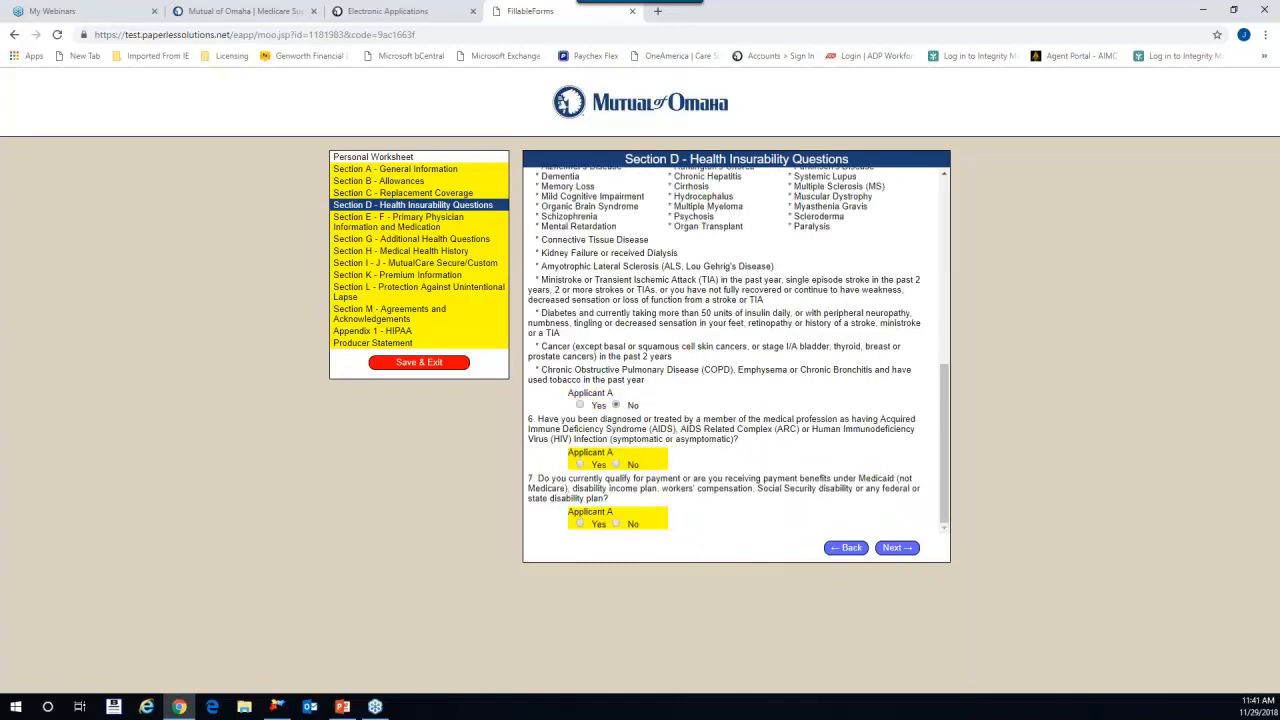
triple_click(616, 465)
left_click(616, 524)
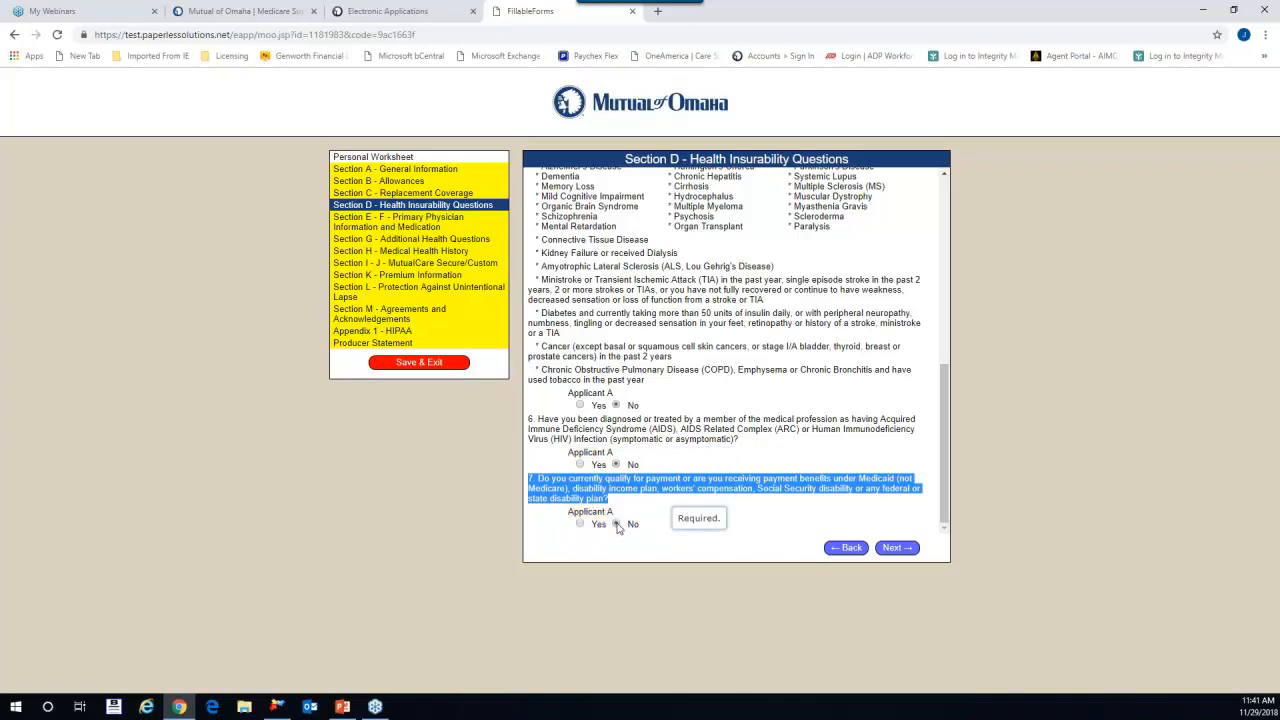
left_click(903, 550)
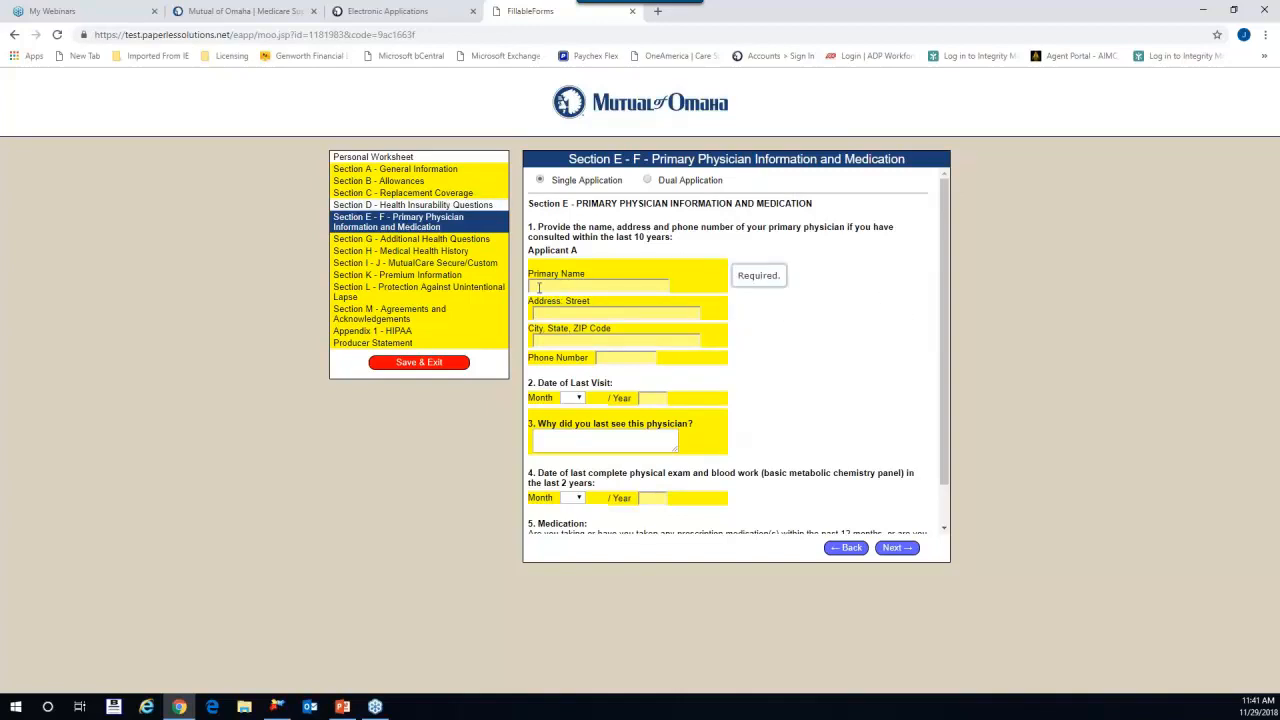
Enter 'Dr Joe Smith' as the primary physician and continue to Additional Health Questions.
left_click(560, 286)
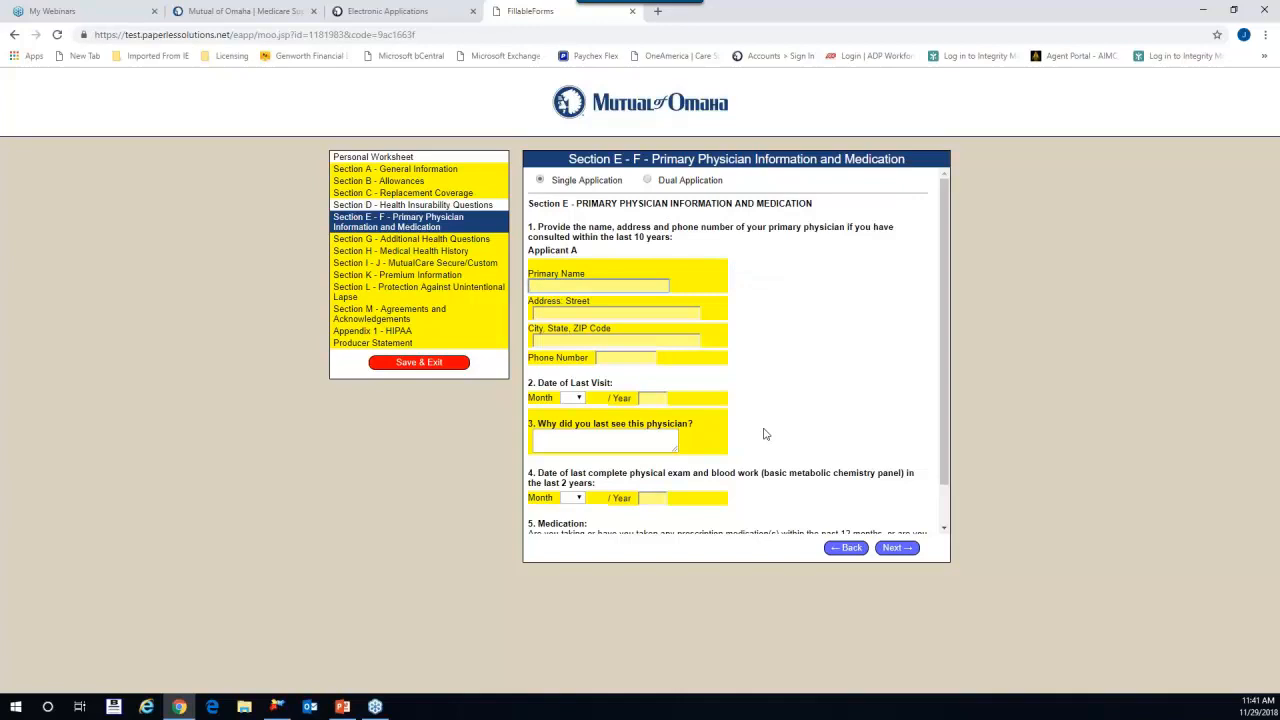
type("Dr ")
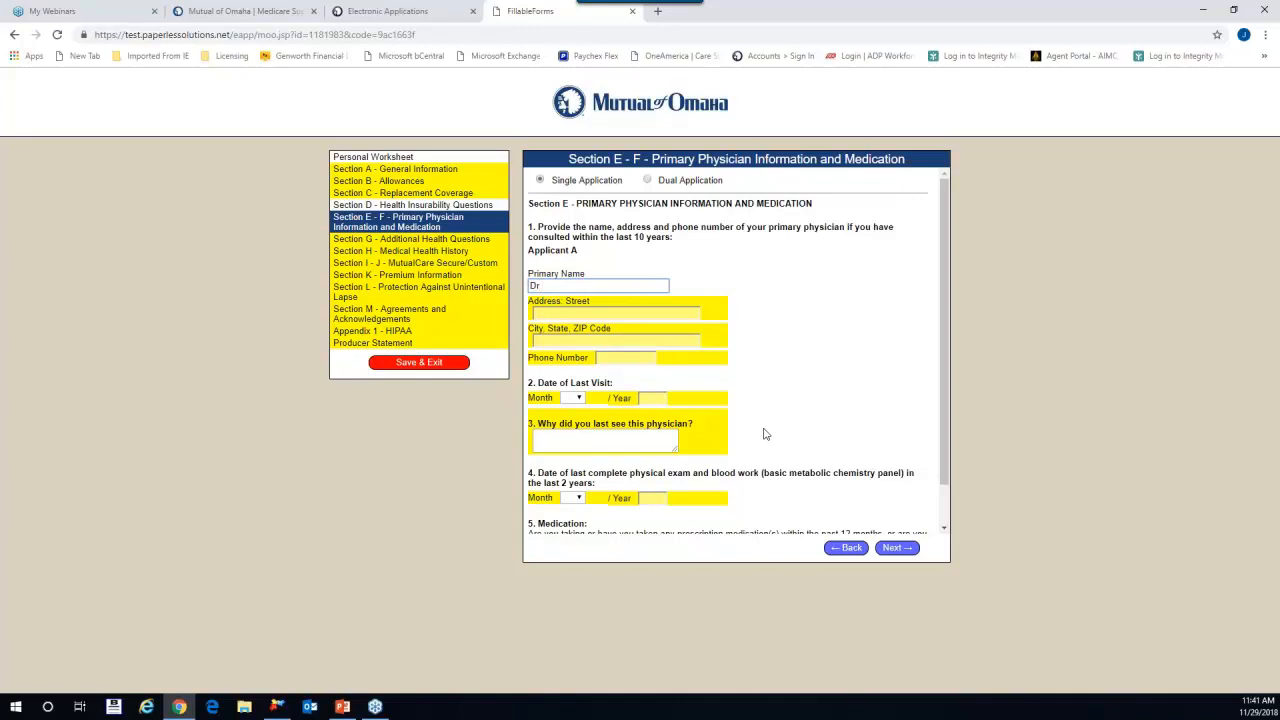
type("Joe Smith")
key("Tab")
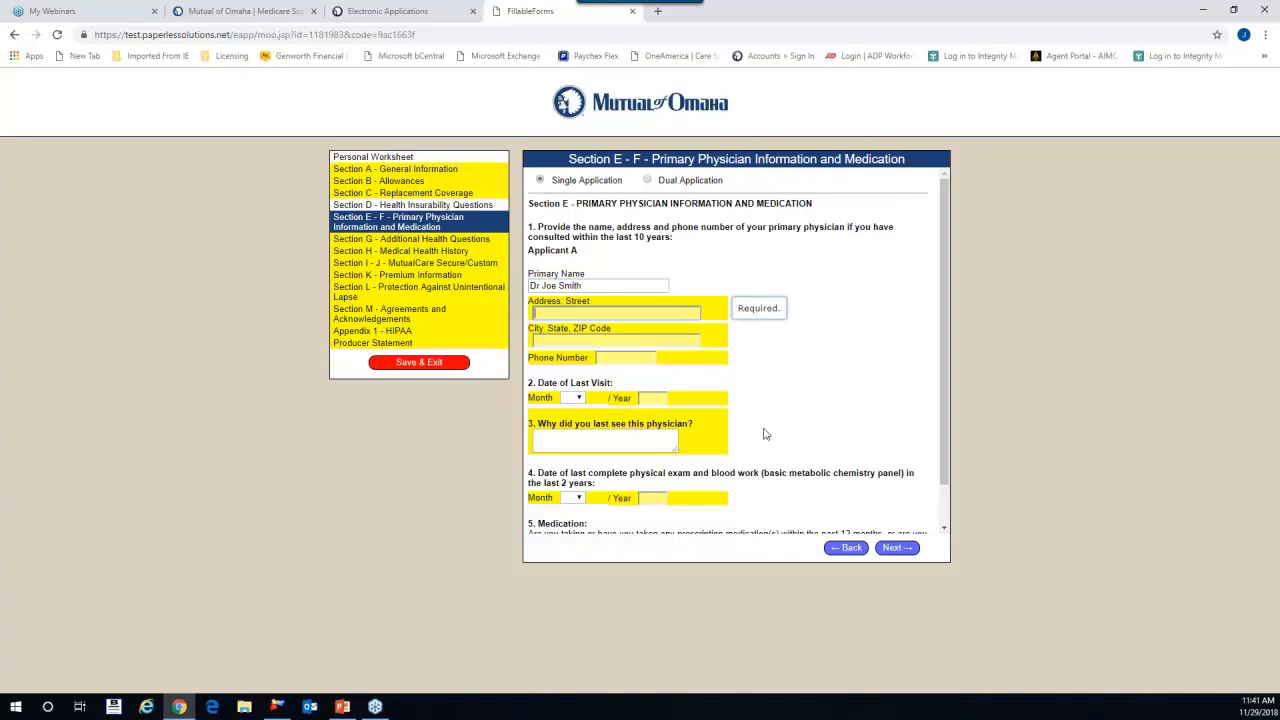
scroll(661, 381, "down", 1)
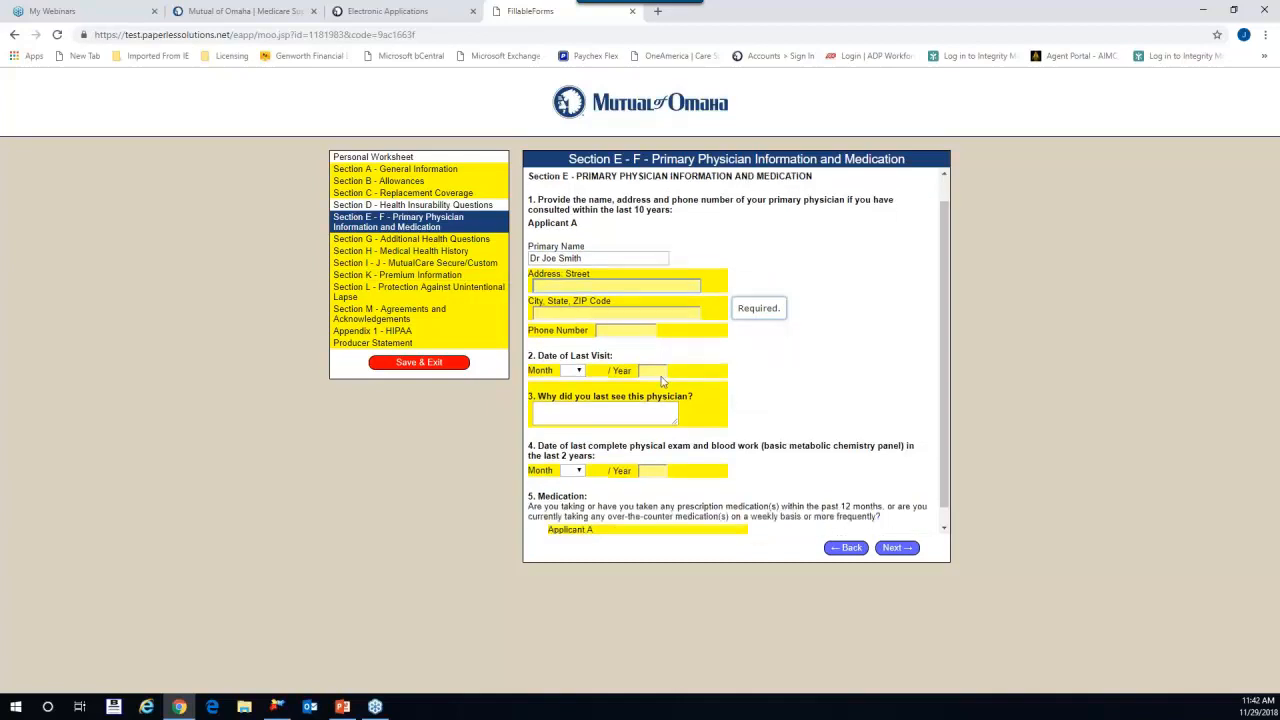
scroll(661, 381, "down", 1)
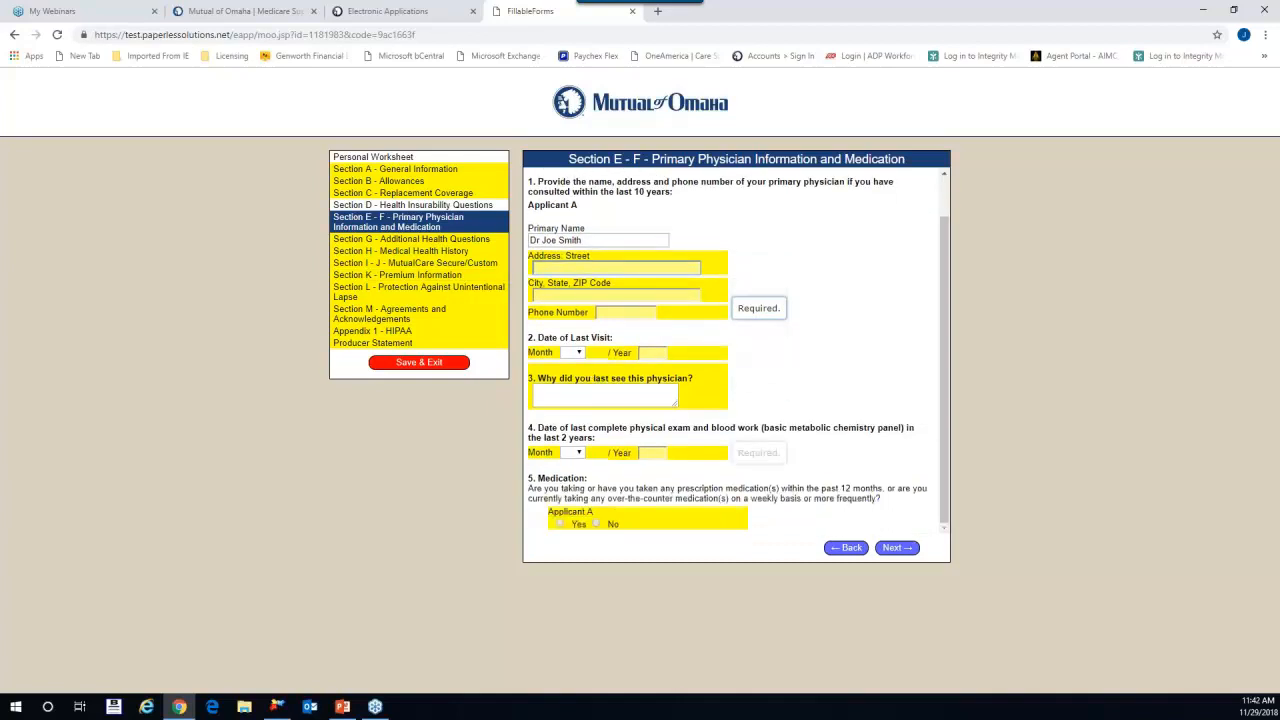
left_click(899, 550)
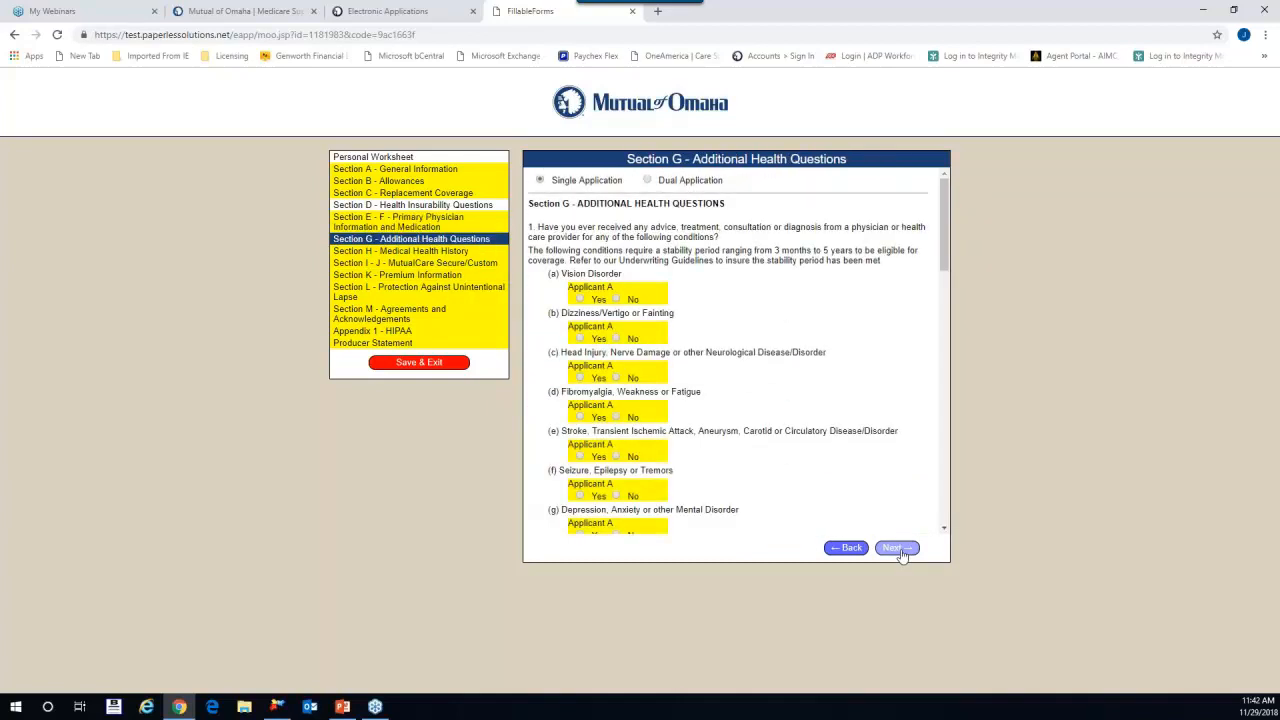
Answer No for vision, dizziness, head injury, fibromyalgia, stroke, seizure and lung disease; Yes for depression/anxiety.
scroll(730, 212, "down", 4)
scroll(680, 228, "up", 5)
left_click(616, 299)
left_click(616, 338)
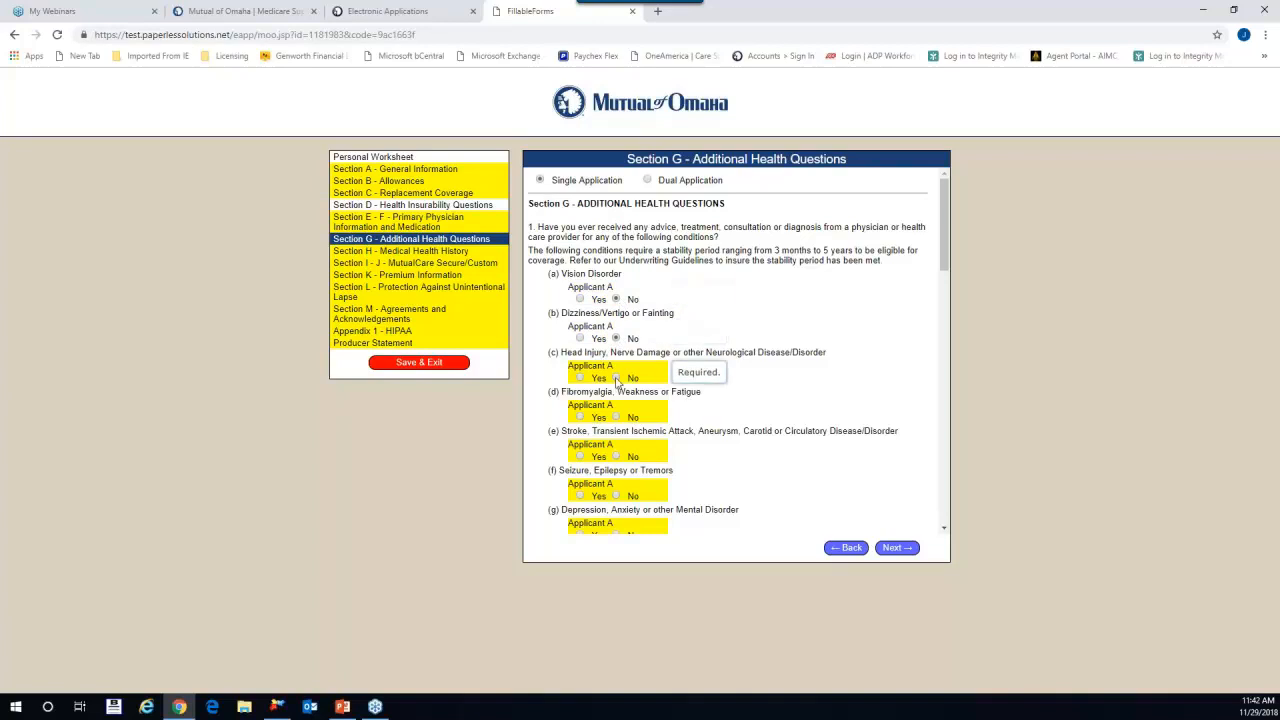
left_click(616, 378)
left_click(616, 417)
scroll(741, 407, "down", 2)
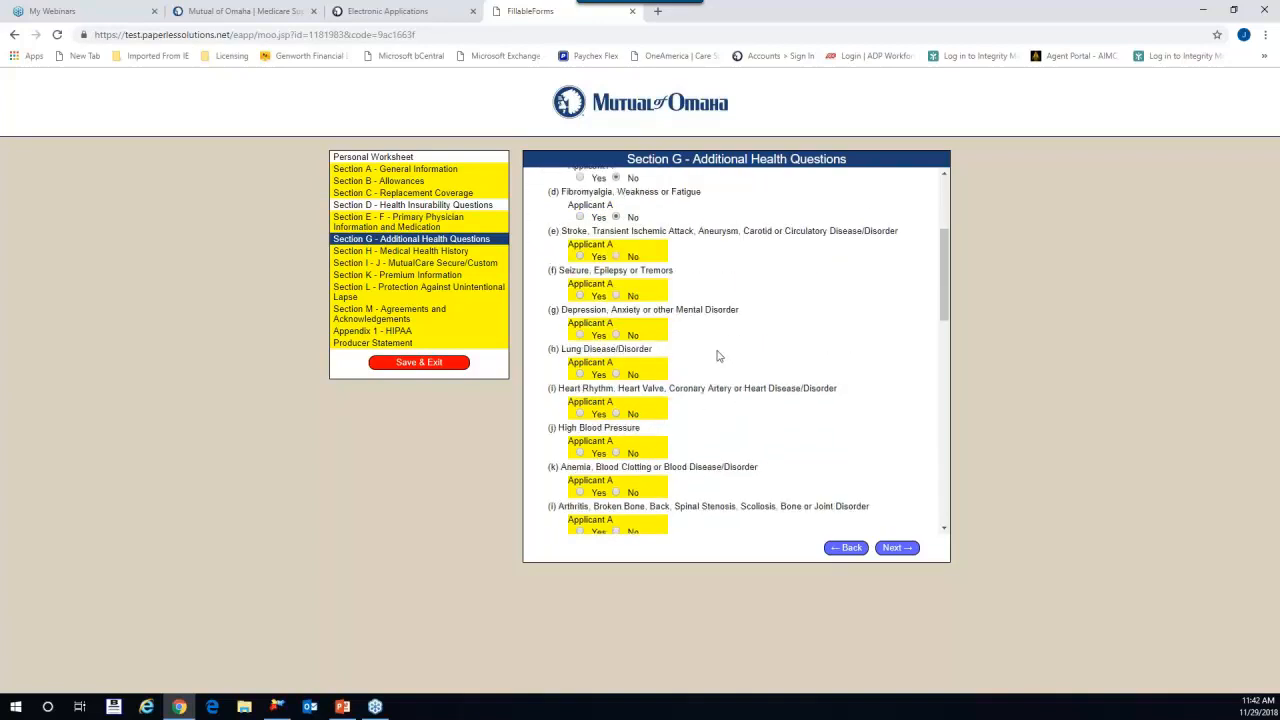
left_click(616, 257)
left_click(616, 296)
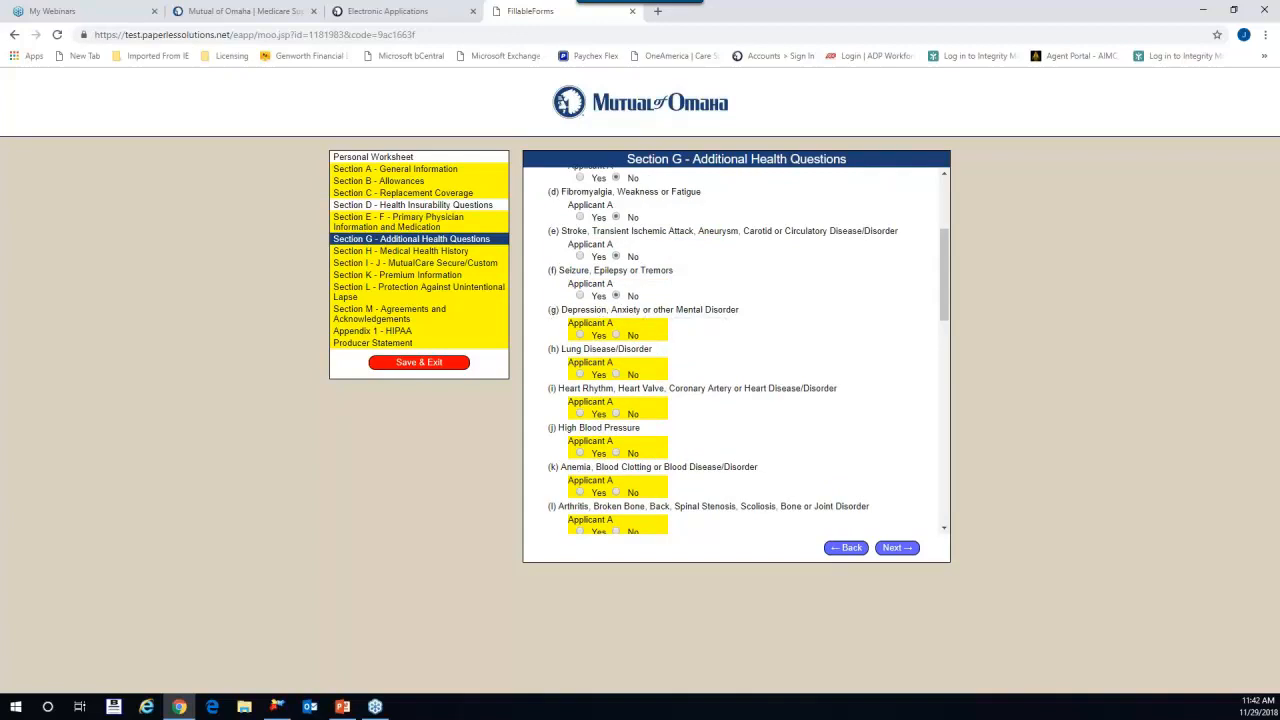
left_click(581, 336)
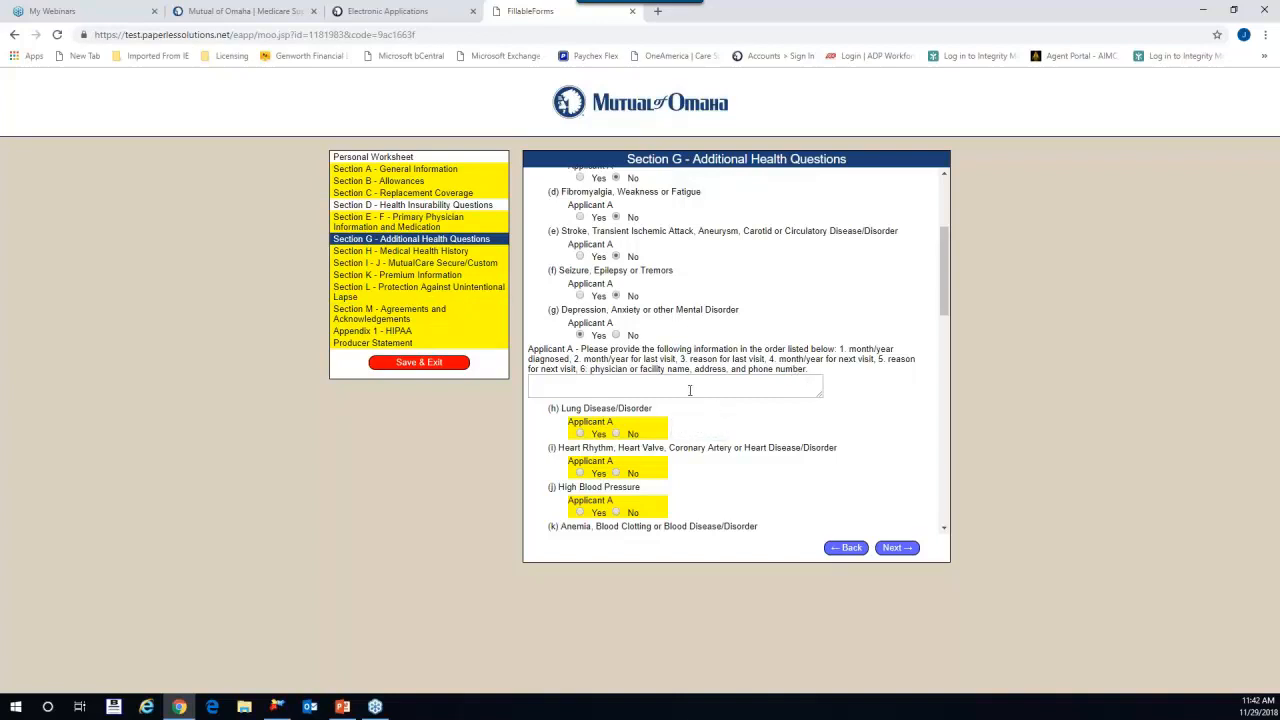
scroll(733, 428, "down", 5)
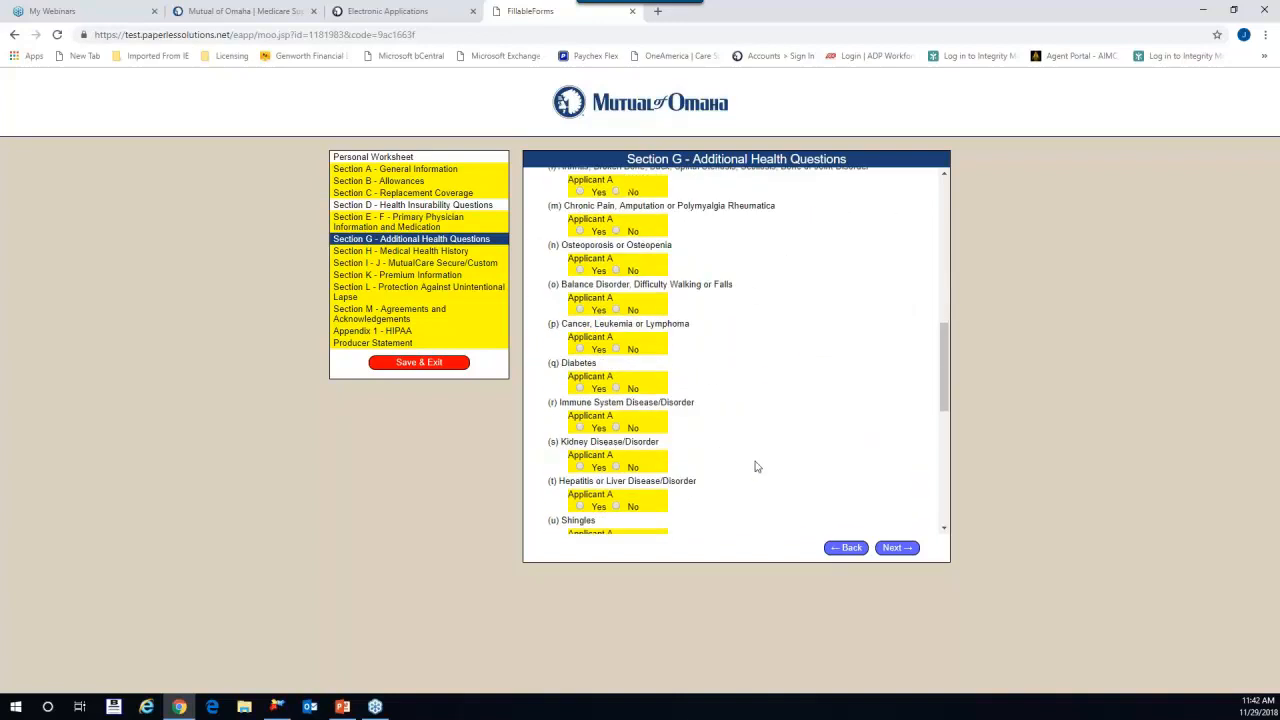
scroll(731, 277, "up", 6)
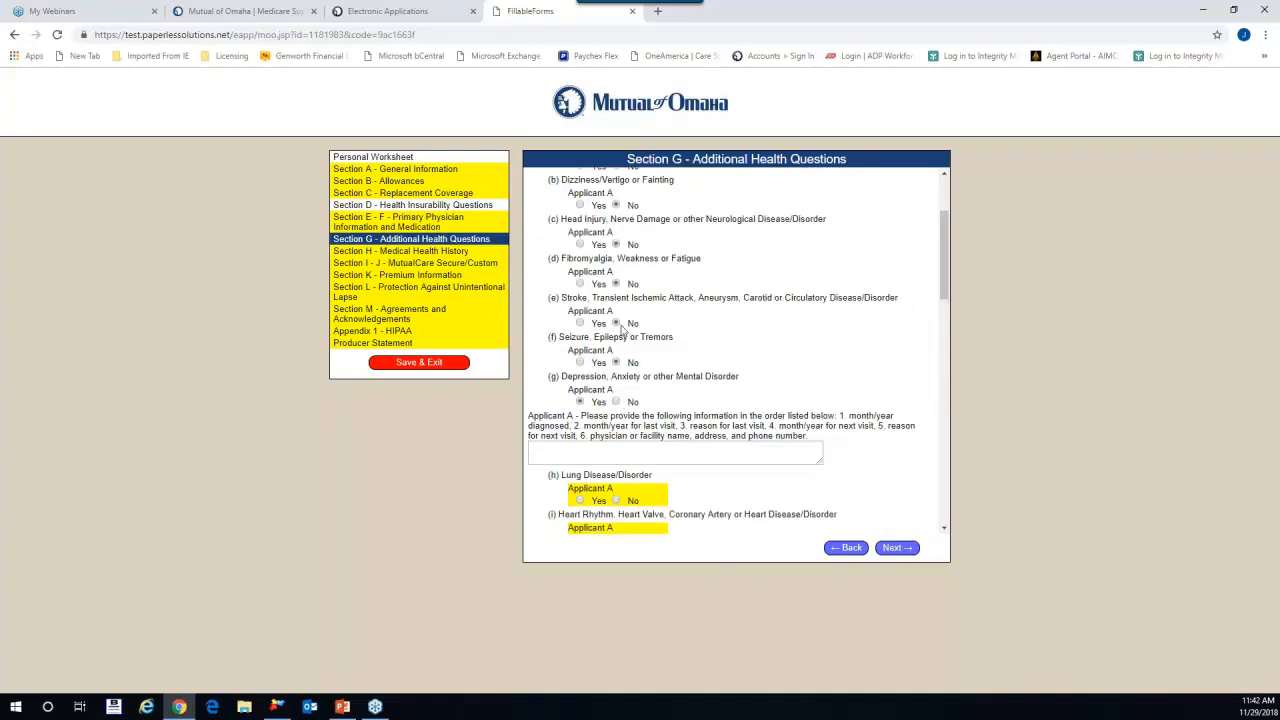
left_click(616, 500)
Answer No to heart condition, high blood pressure, blood disorder, arthritis and osteoporosis questions (i)–(n).
scroll(617, 490, "down", 3)
left_click(617, 273)
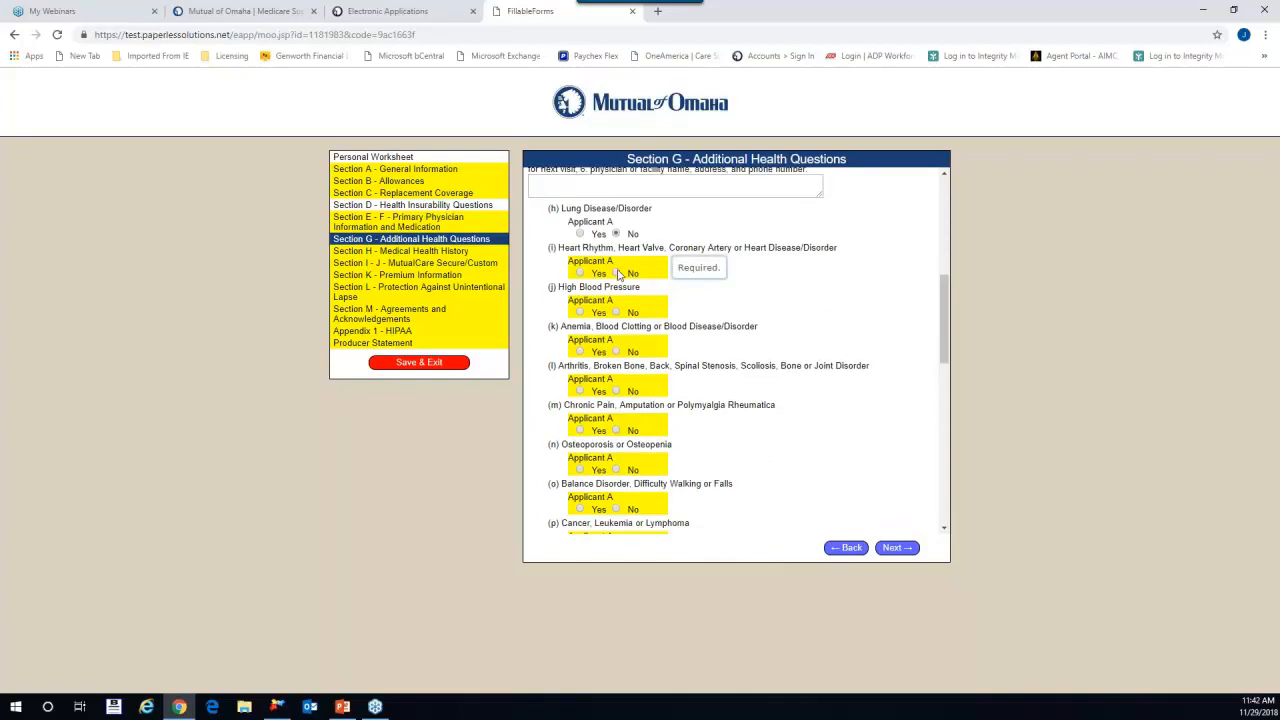
left_click(616, 312)
left_click(616, 351)
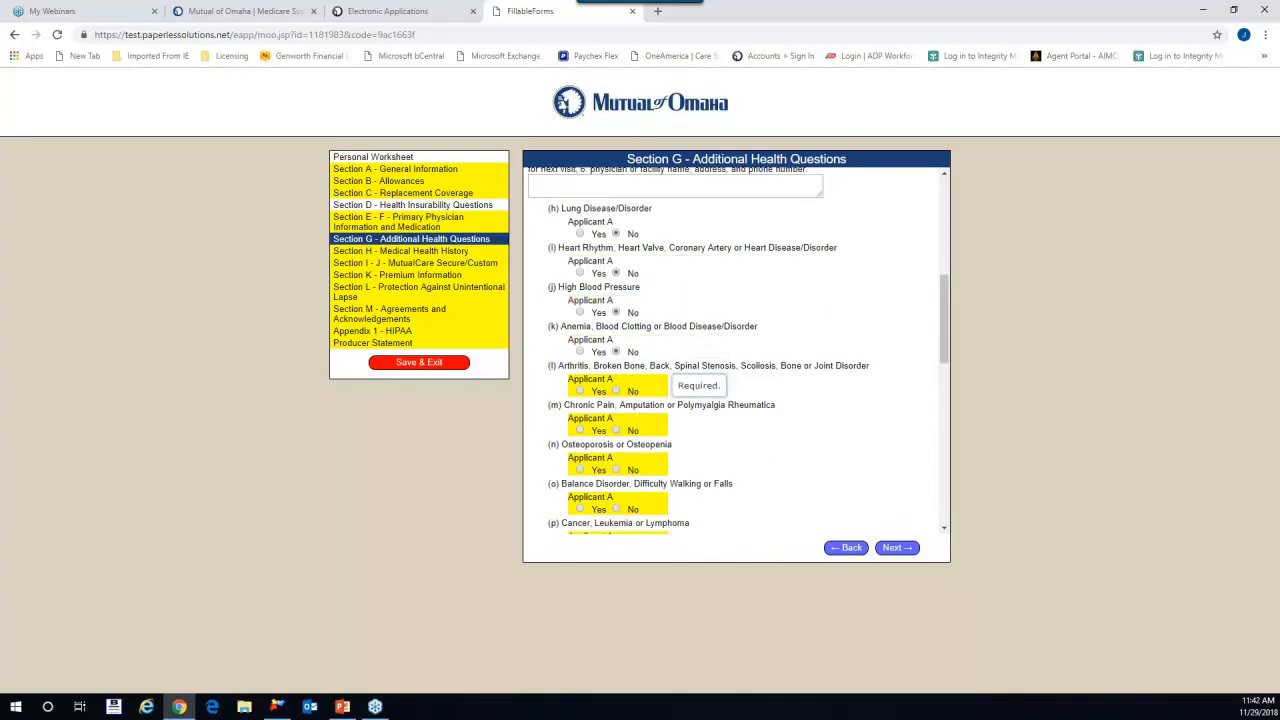
left_click(616, 391)
left_click(616, 470)
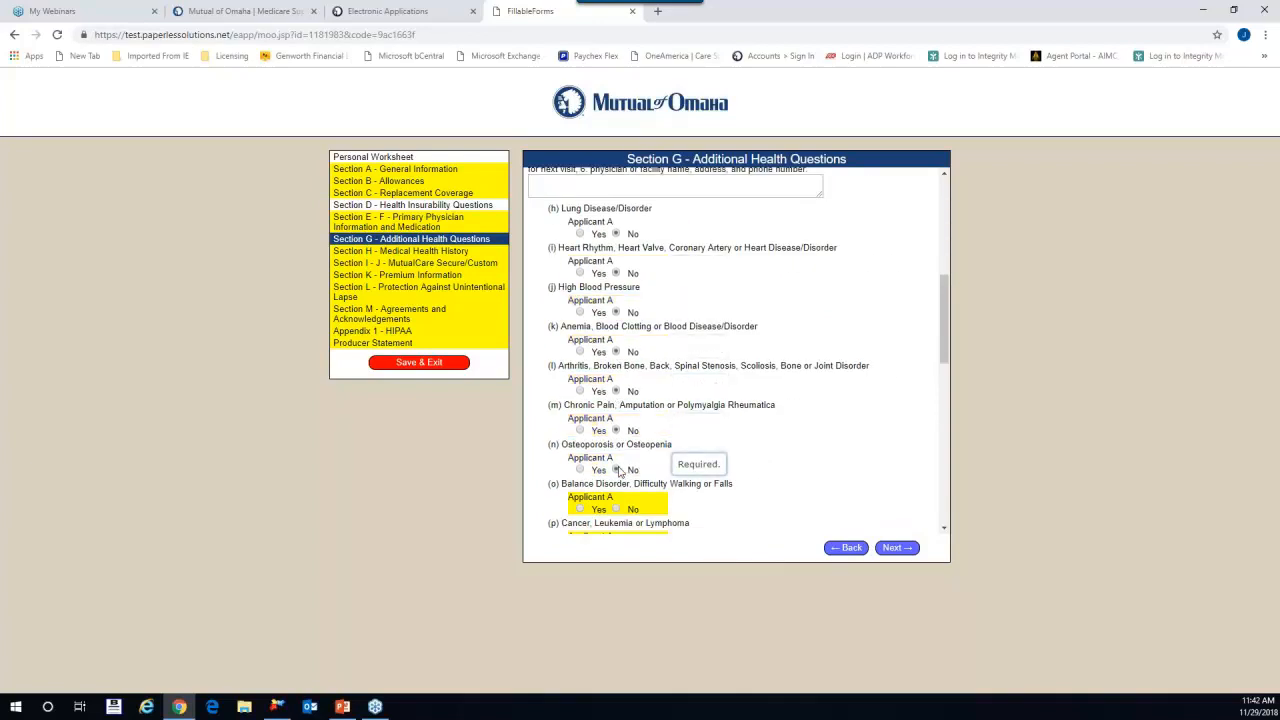
Answer No to questions (o)–(v), balance disorder through incontinence, and advance to Section H.
scroll(622, 425, "down", 3)
left_click(616, 242)
left_click(616, 281)
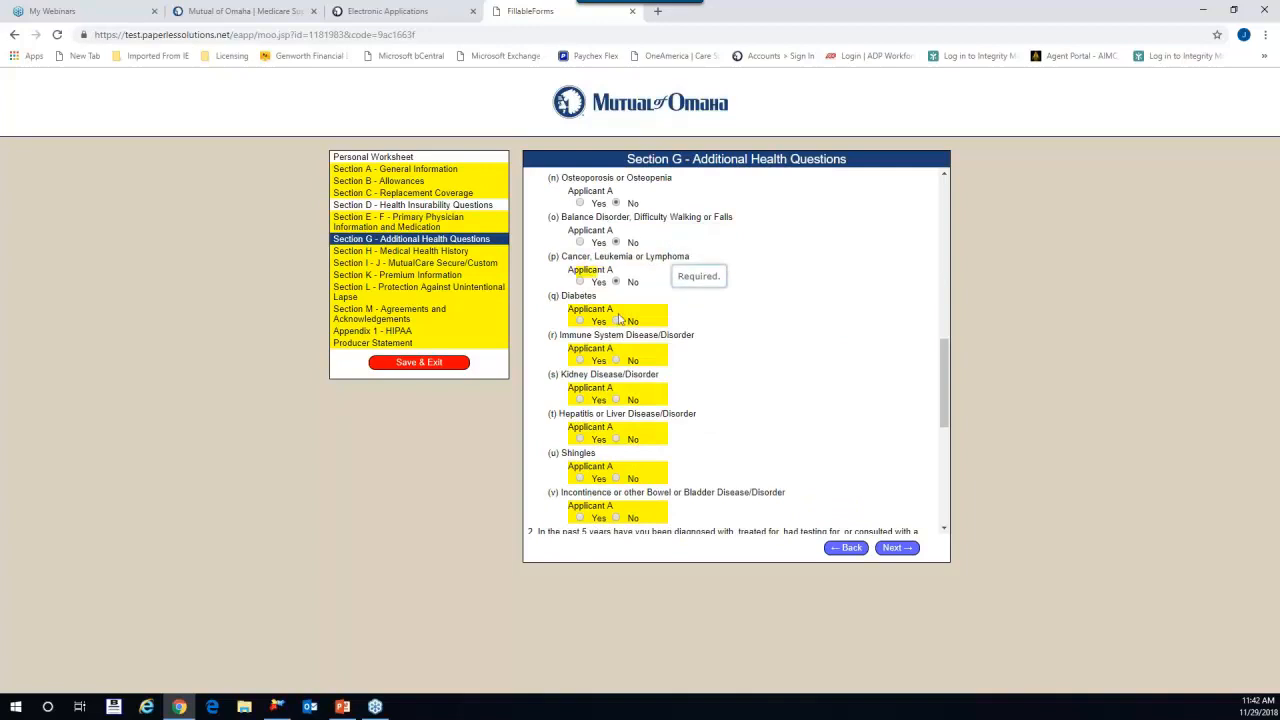
left_click(616, 320)
left_click(616, 360)
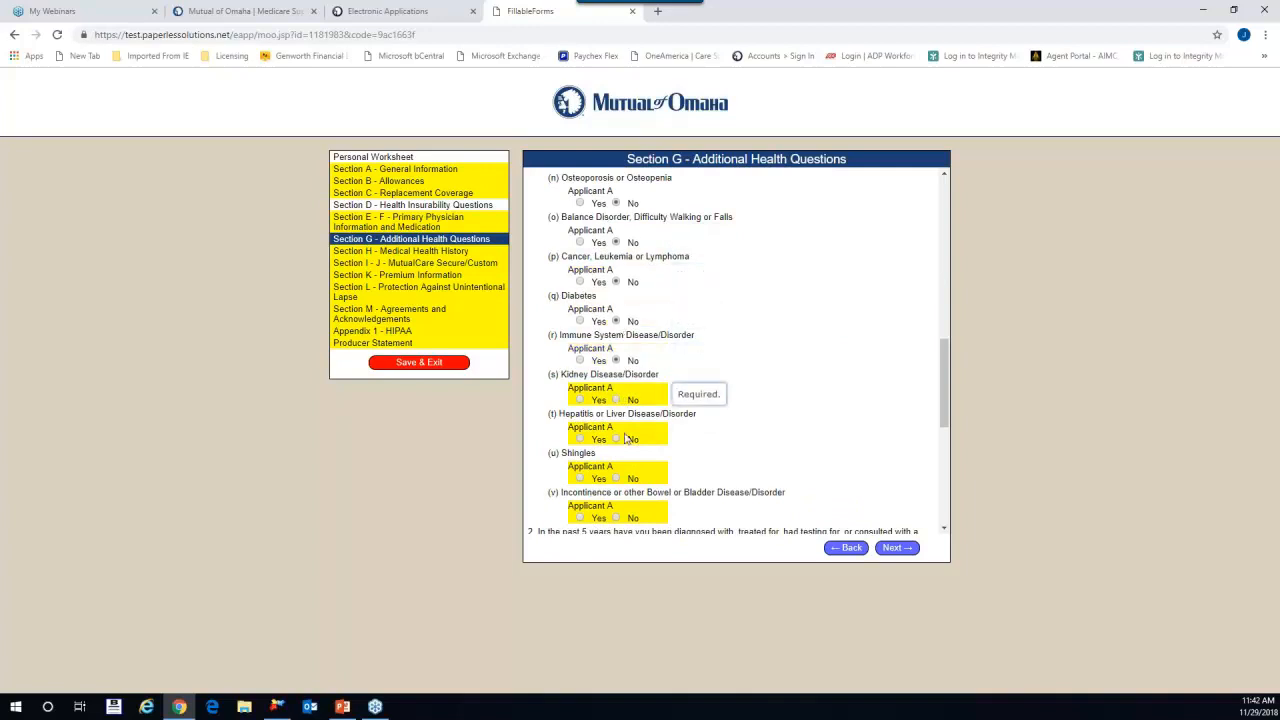
left_click(616, 399)
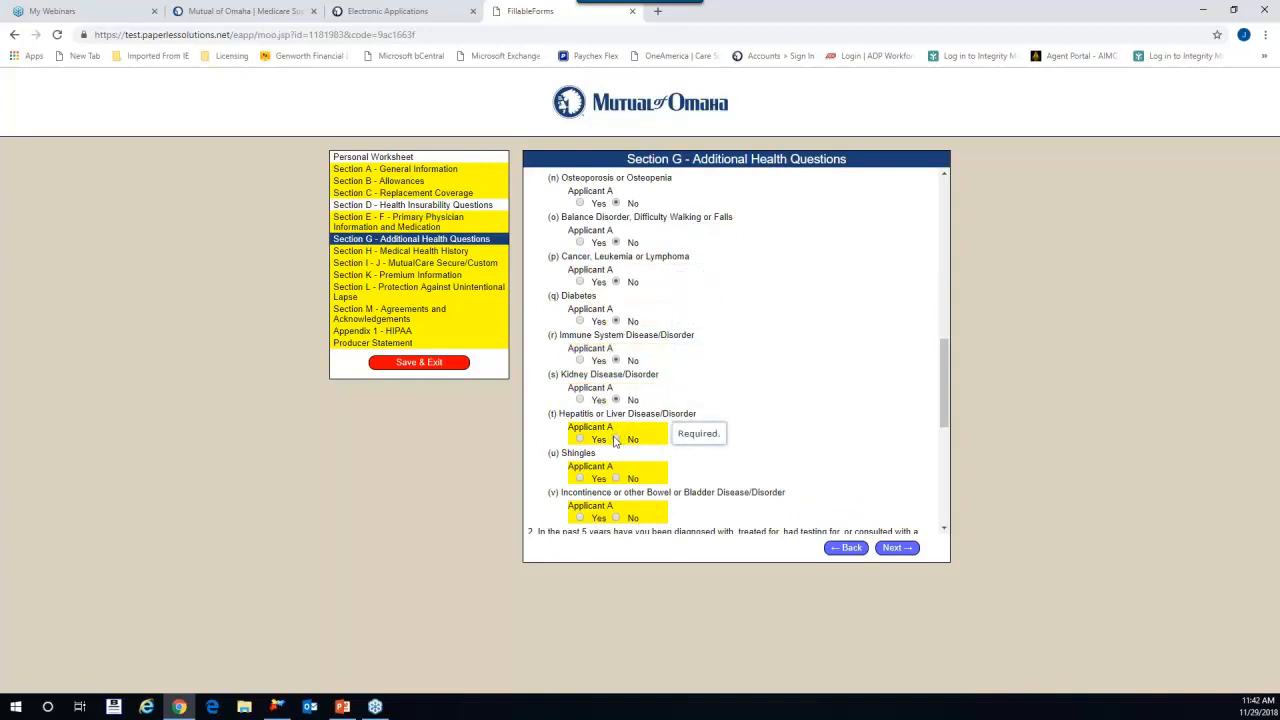
left_click(616, 439)
left_click(616, 478)
left_click(616, 517)
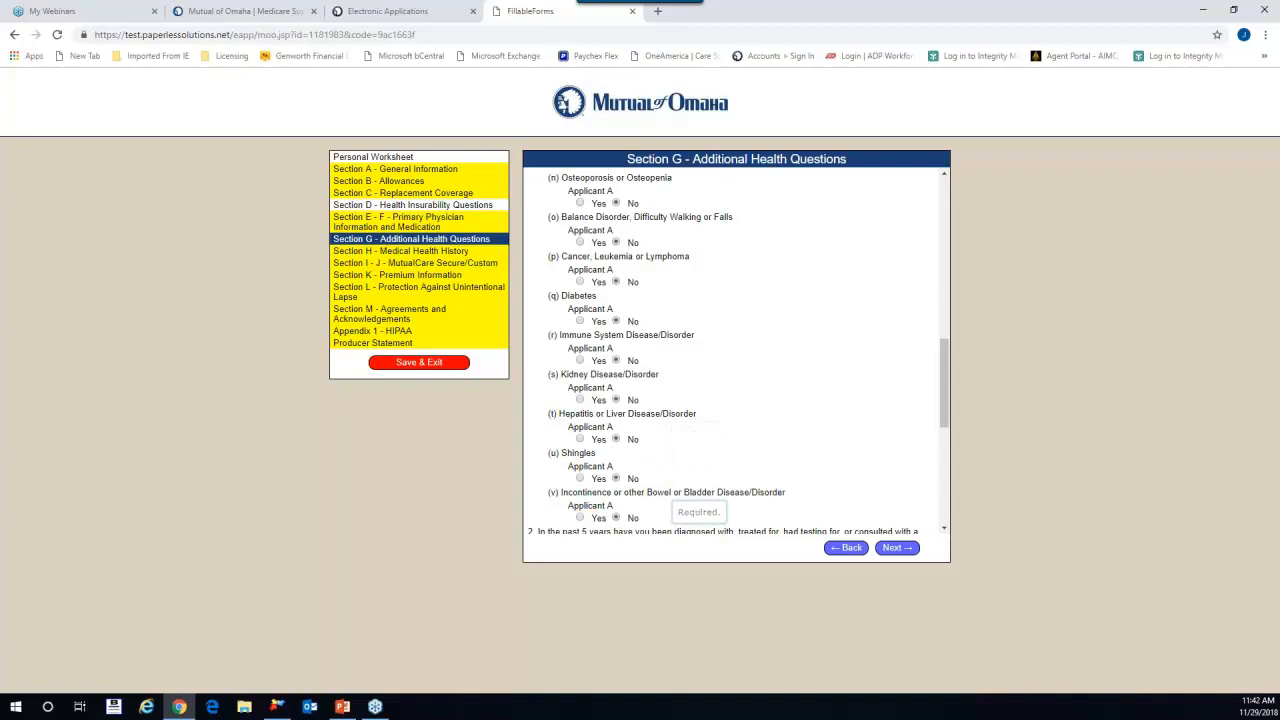
scroll(736, 350, "down", 5)
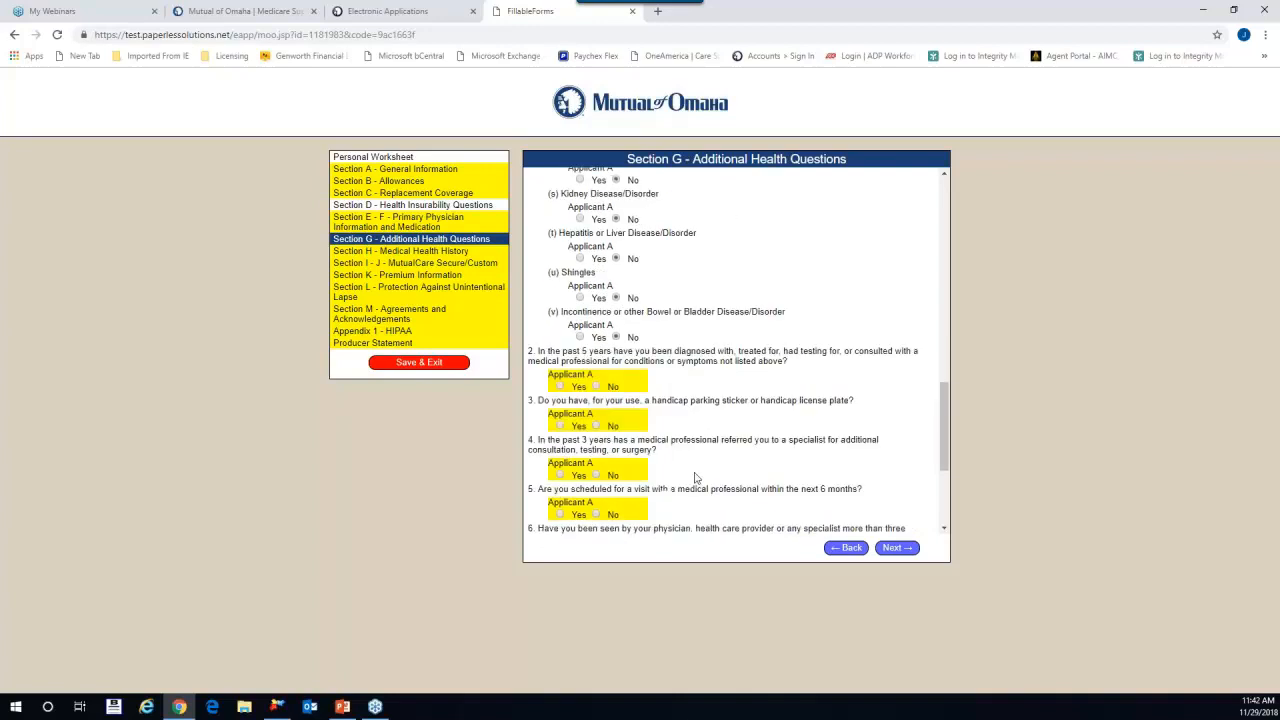
left_click(897, 548)
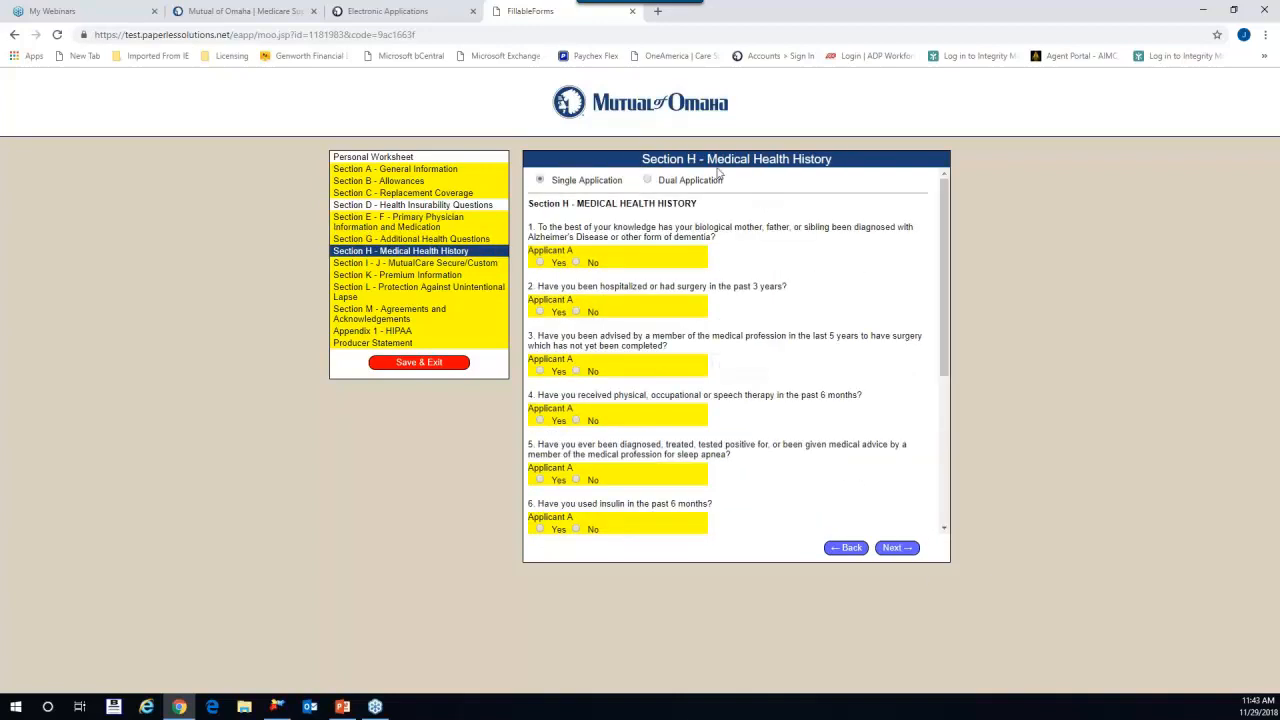
Save & Exit the unfinished application, confirming Yes past the Unsatisfied Requirements warning.
scroll(648, 500, "down", 3)
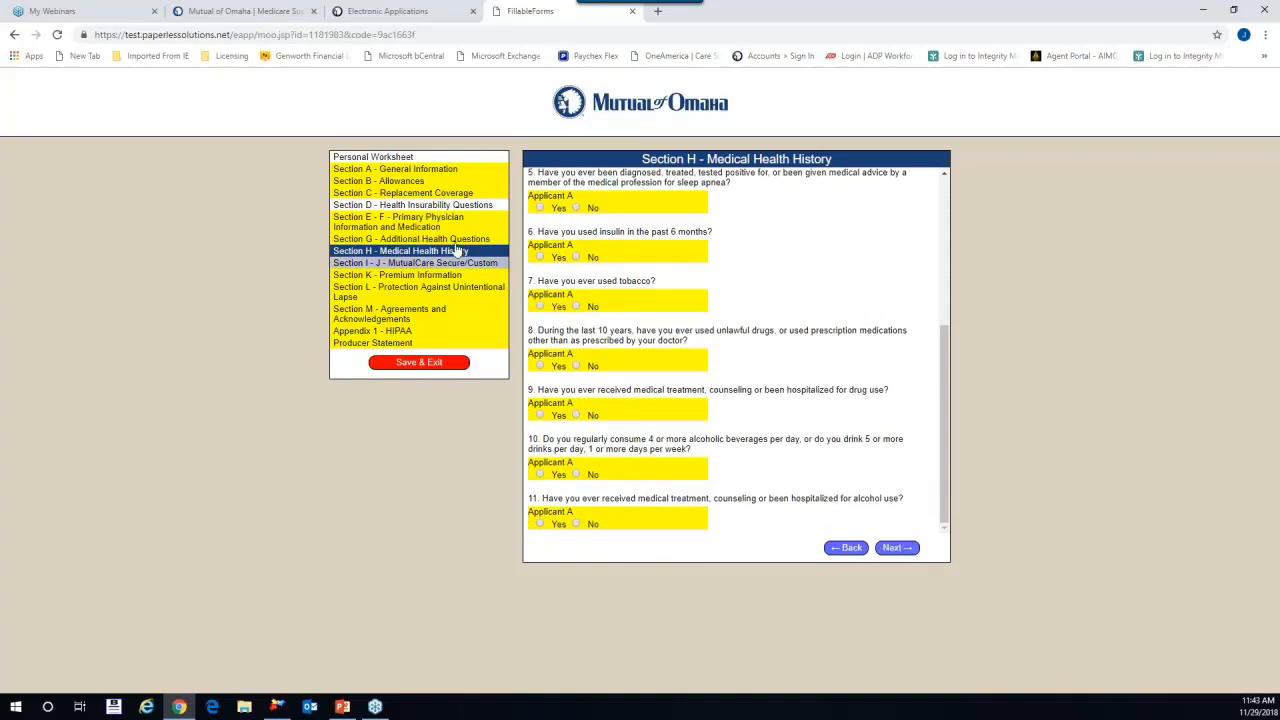
left_click(430, 366)
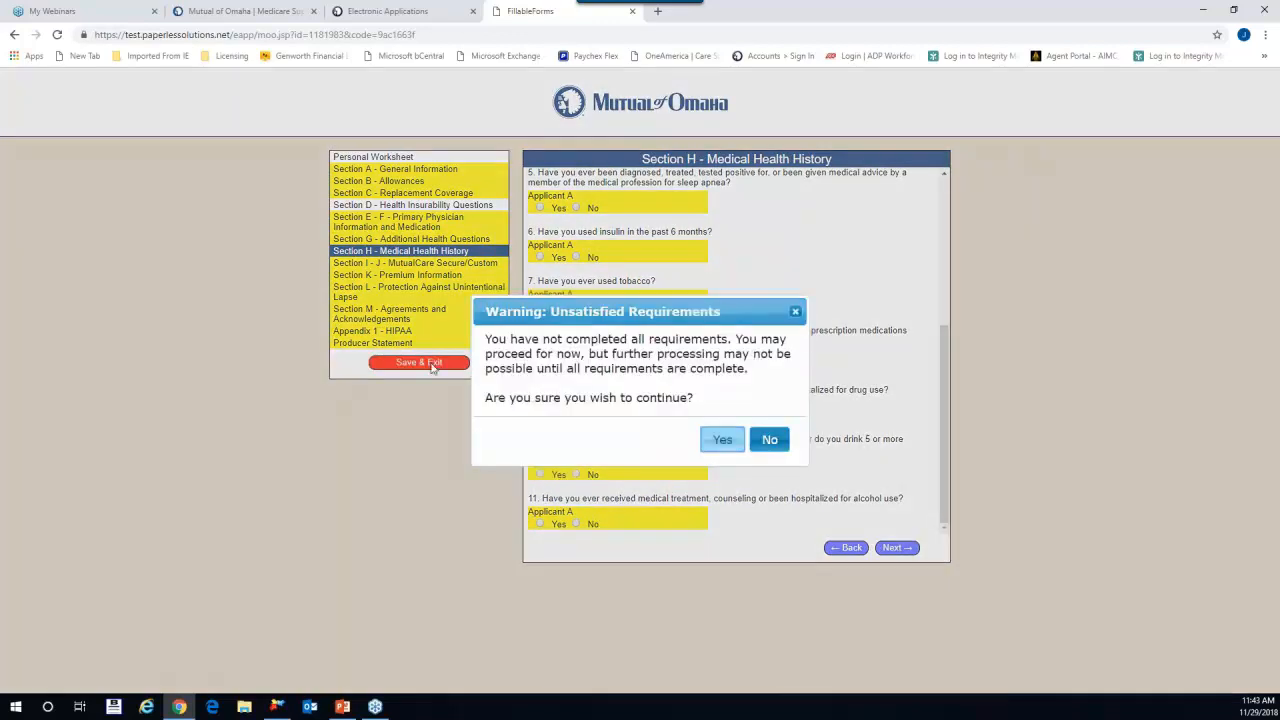
left_click(724, 443)
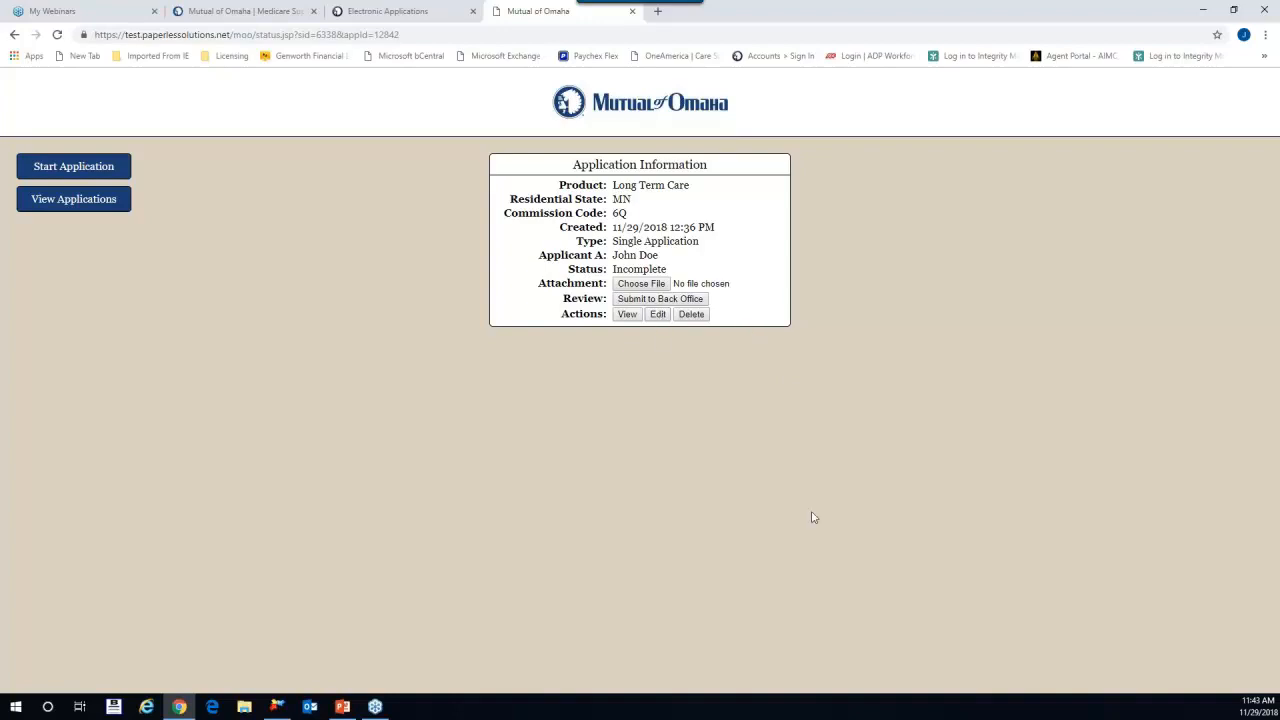
From the applications list, open the 11/05/2018 Long Term Care application marked Complete - Ready to Sign.
left_click(71, 205)
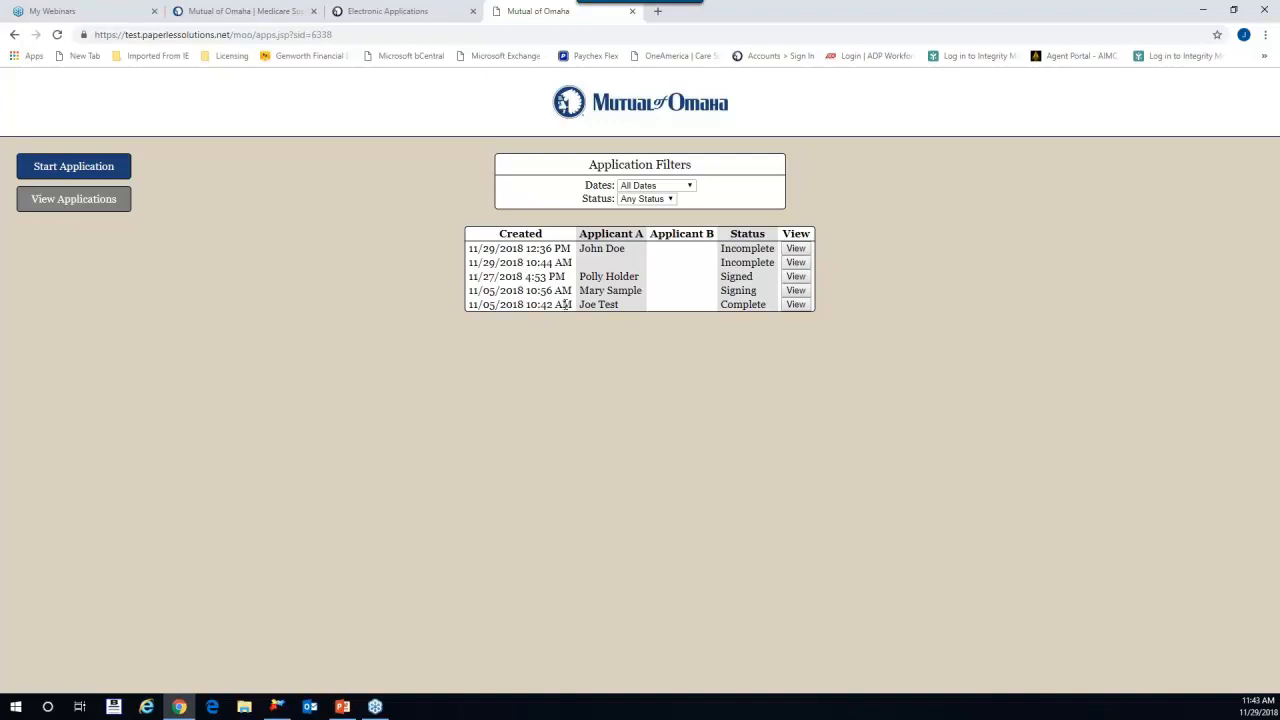
left_click(796, 305)
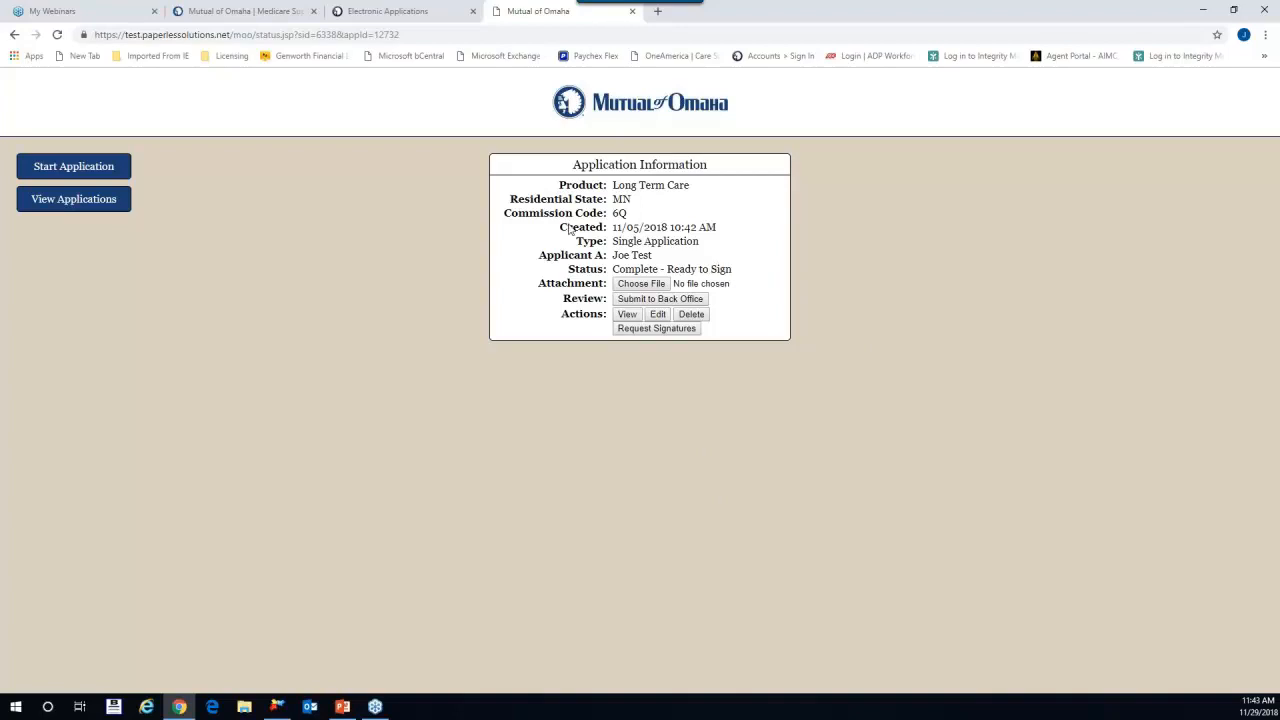
Request signatures, dismiss the e-mail dialog without sending, and begin Applicant A's signing.
left_click(684, 330)
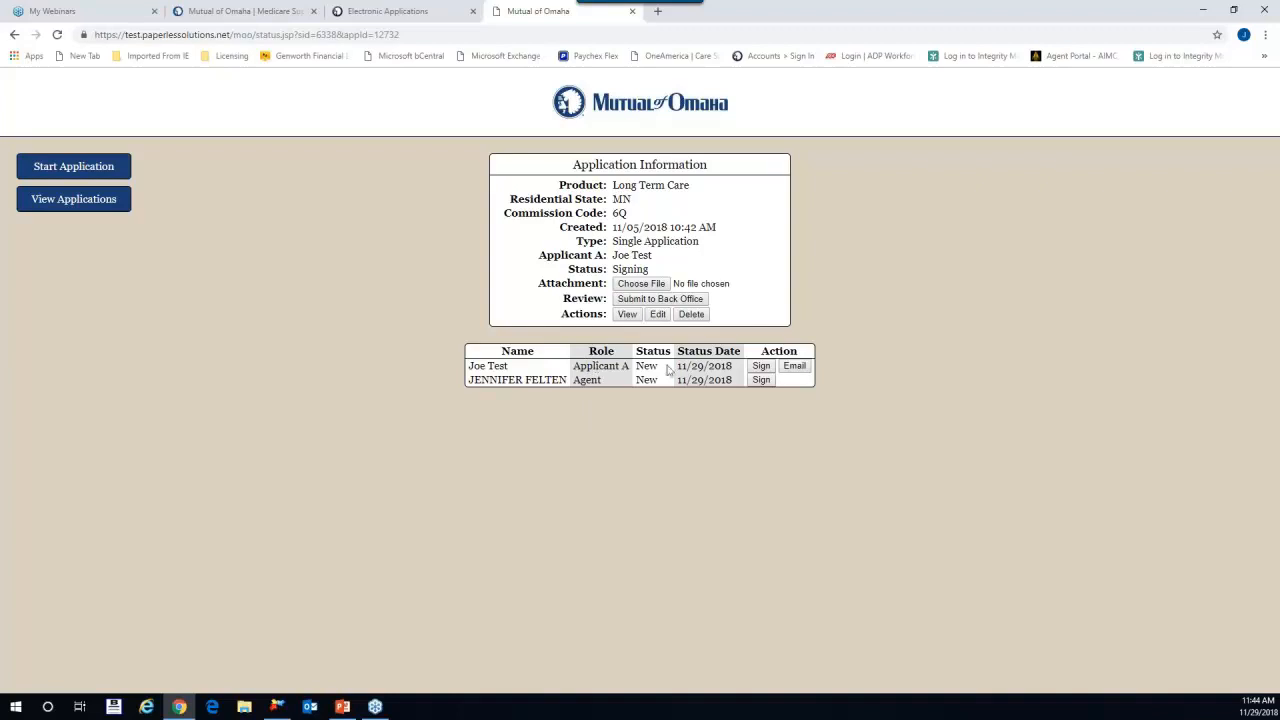
left_click(795, 367)
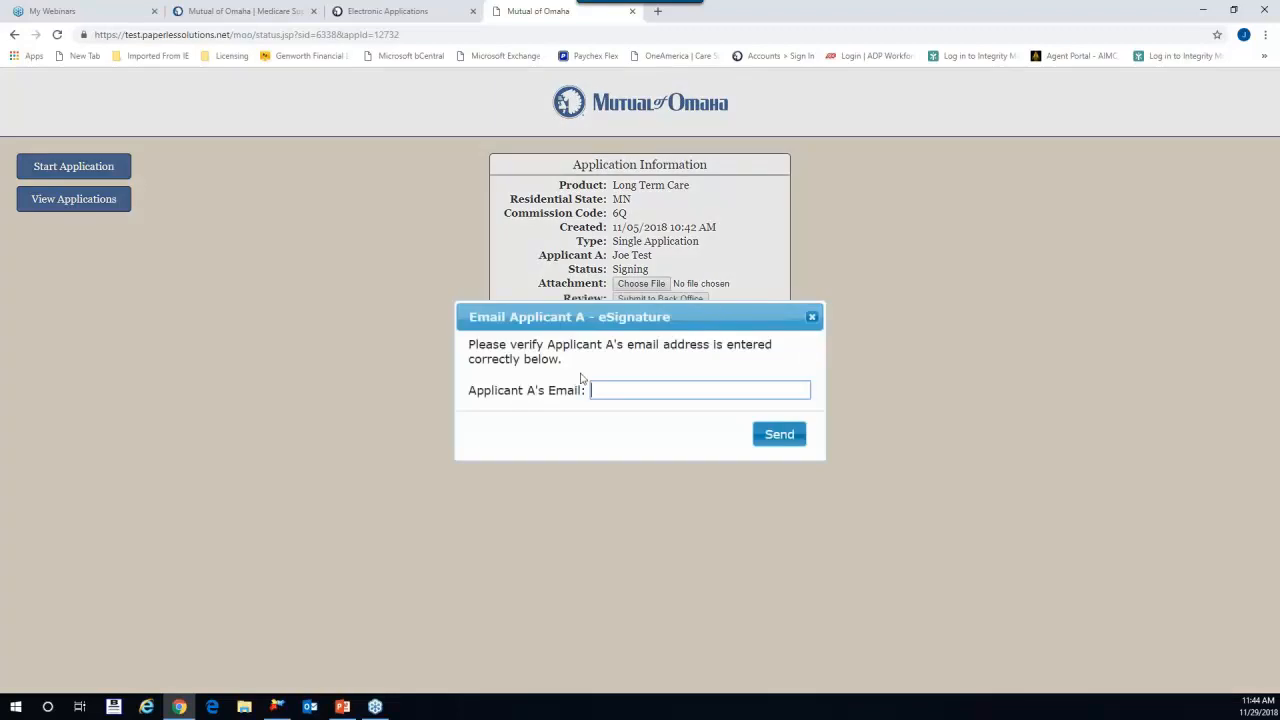
left_click(812, 316)
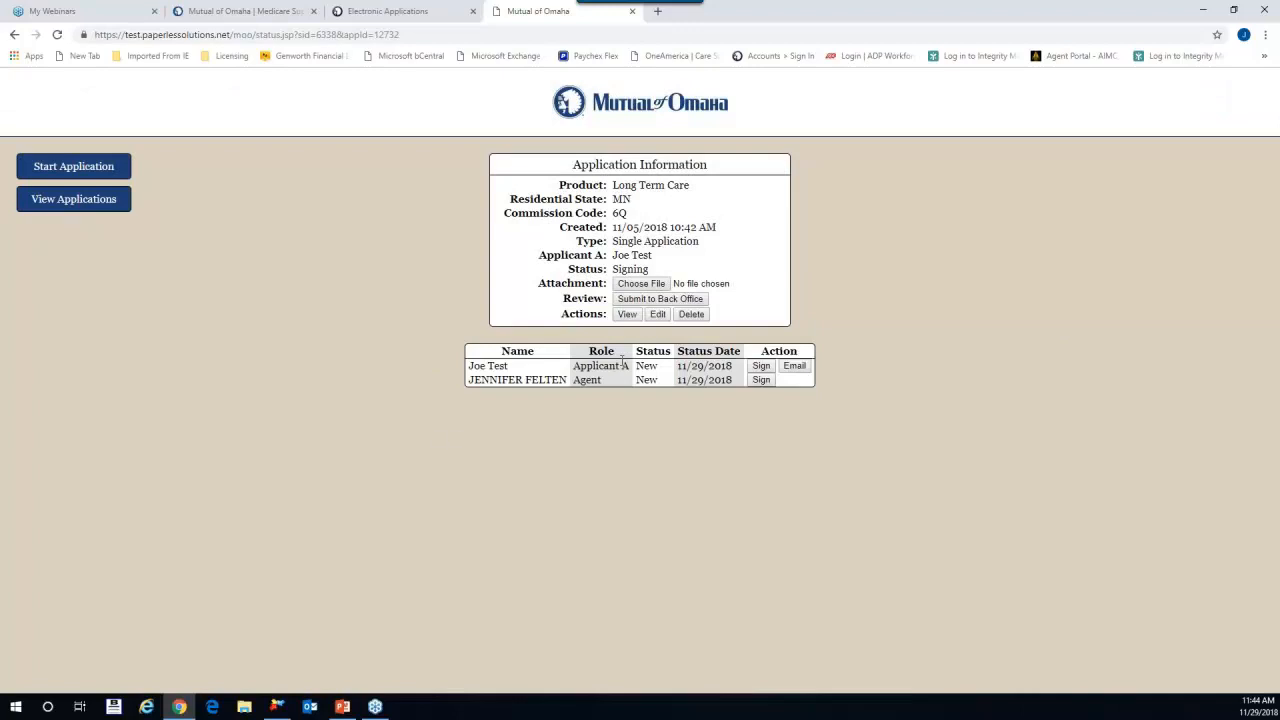
left_click(761, 367)
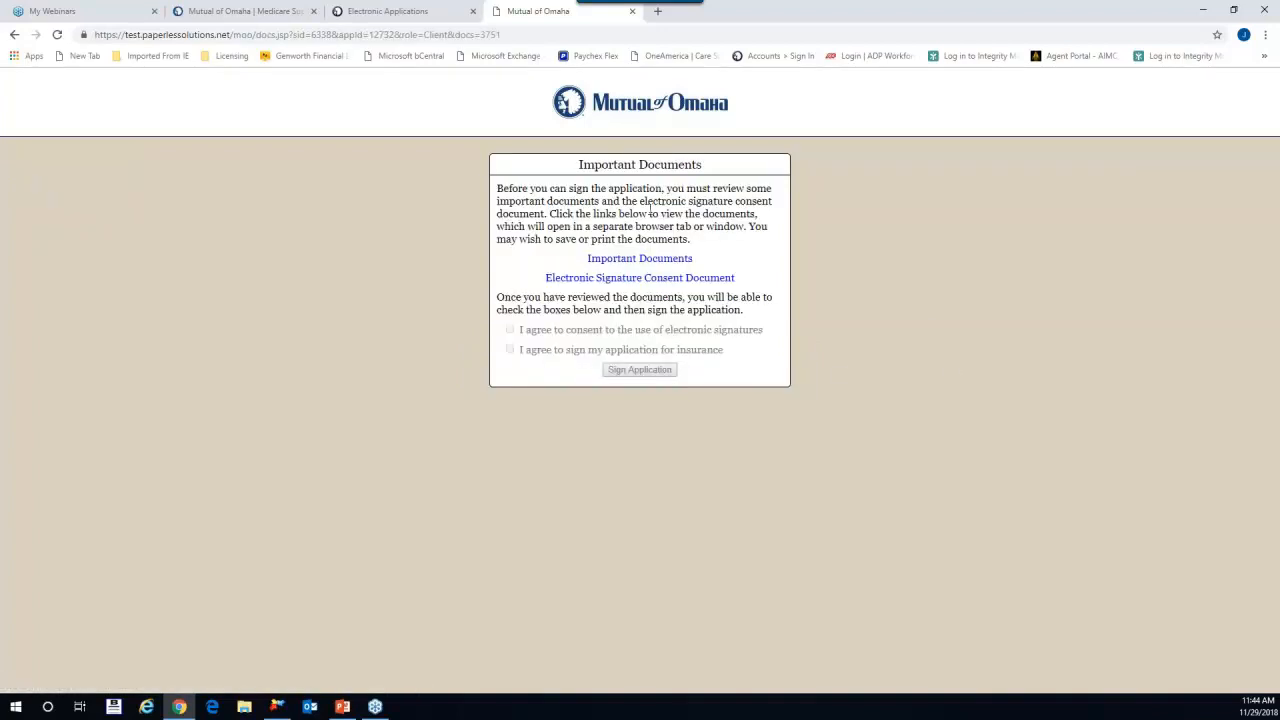
Review the 143-page Important Documents PDF, close it, and open the Electronic Signature Consent Document.
left_click(657, 262)
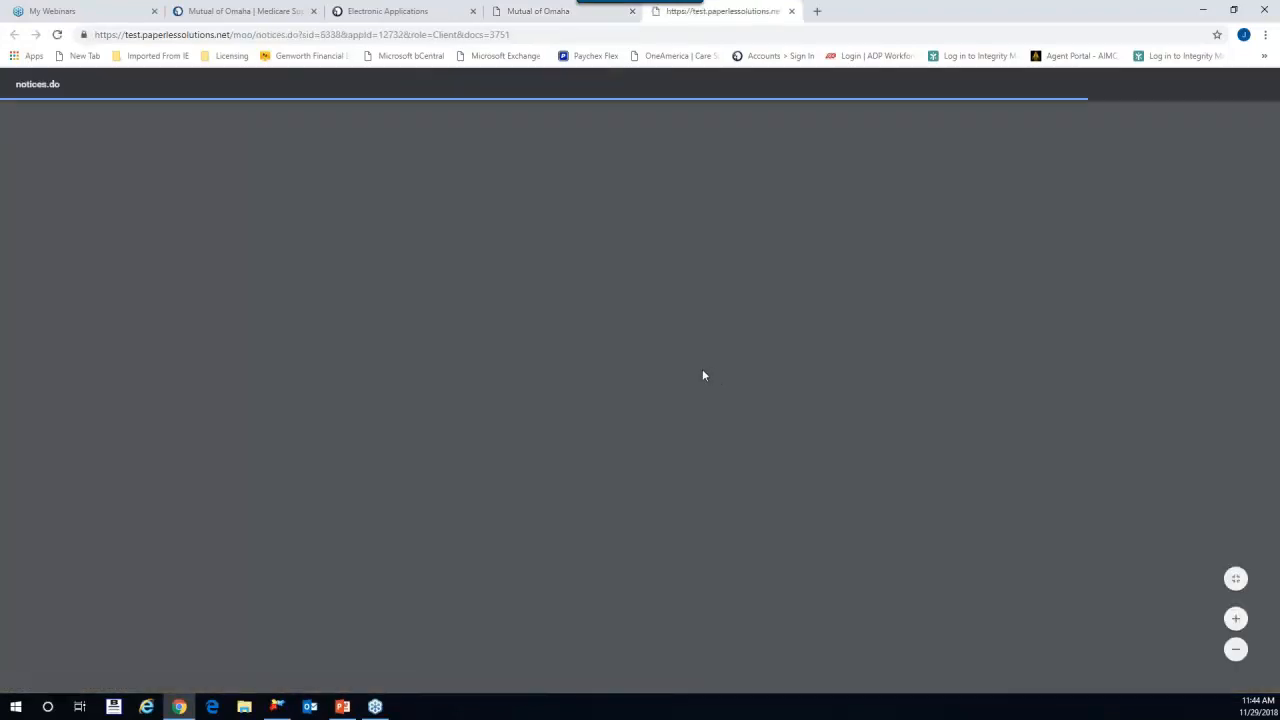
scroll(703, 368, "down", 3)
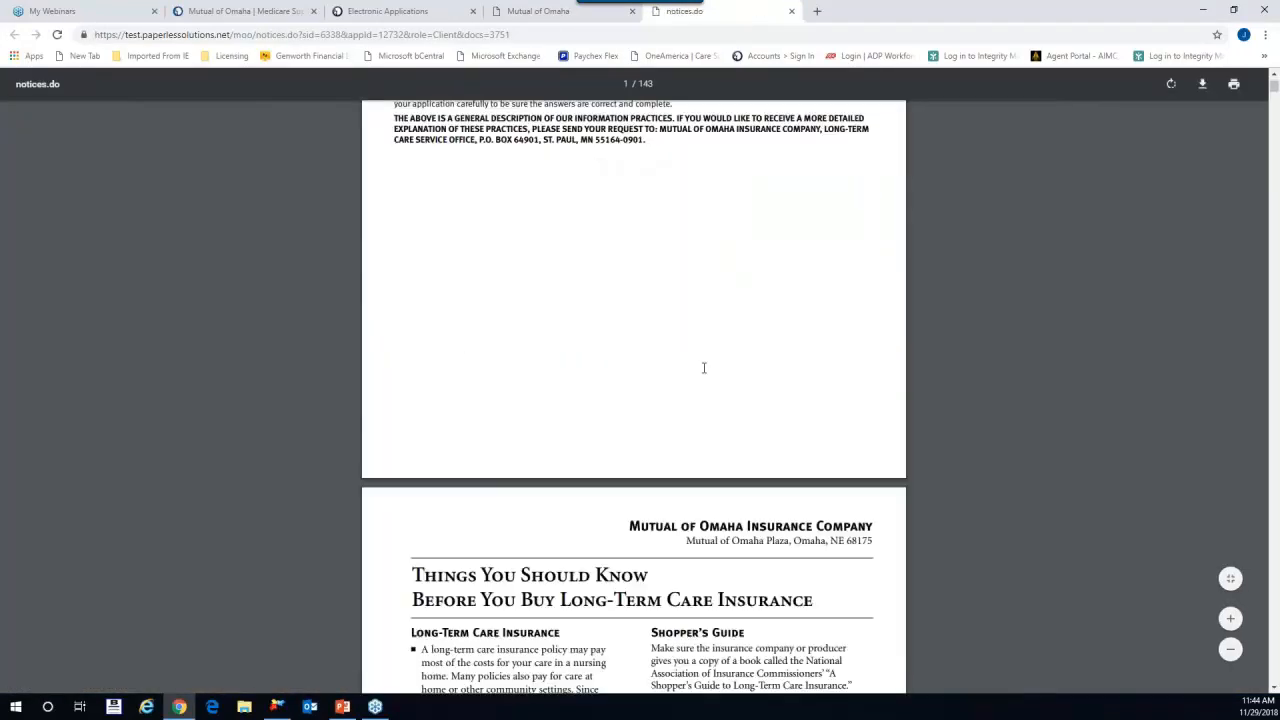
scroll(703, 368, "down", 5)
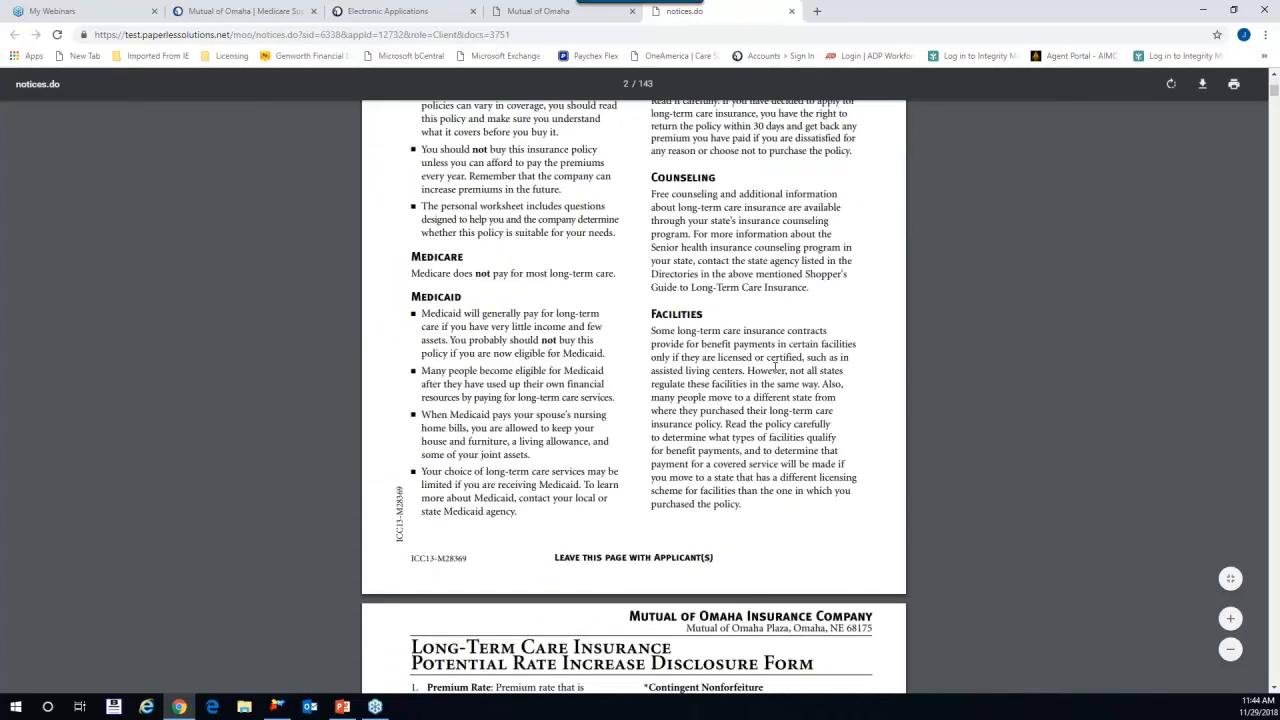
scroll(780, 368, "down", 15)
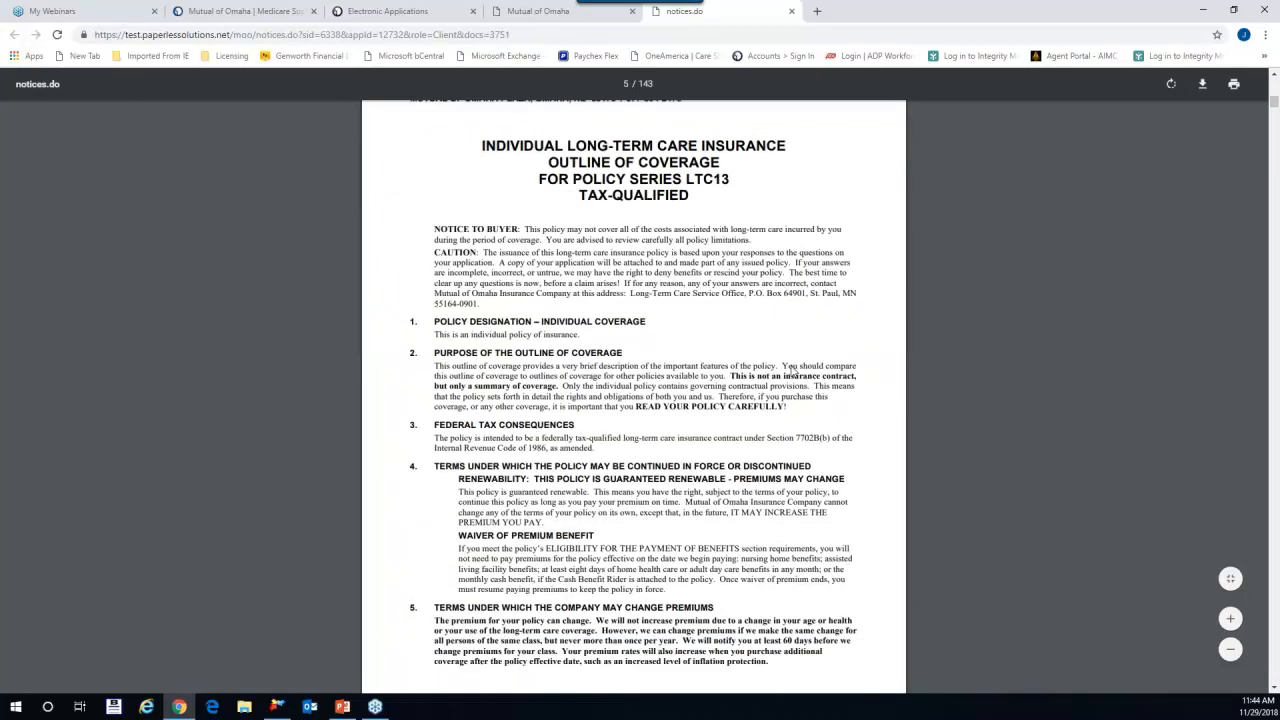
scroll(791, 370, "down", 15)
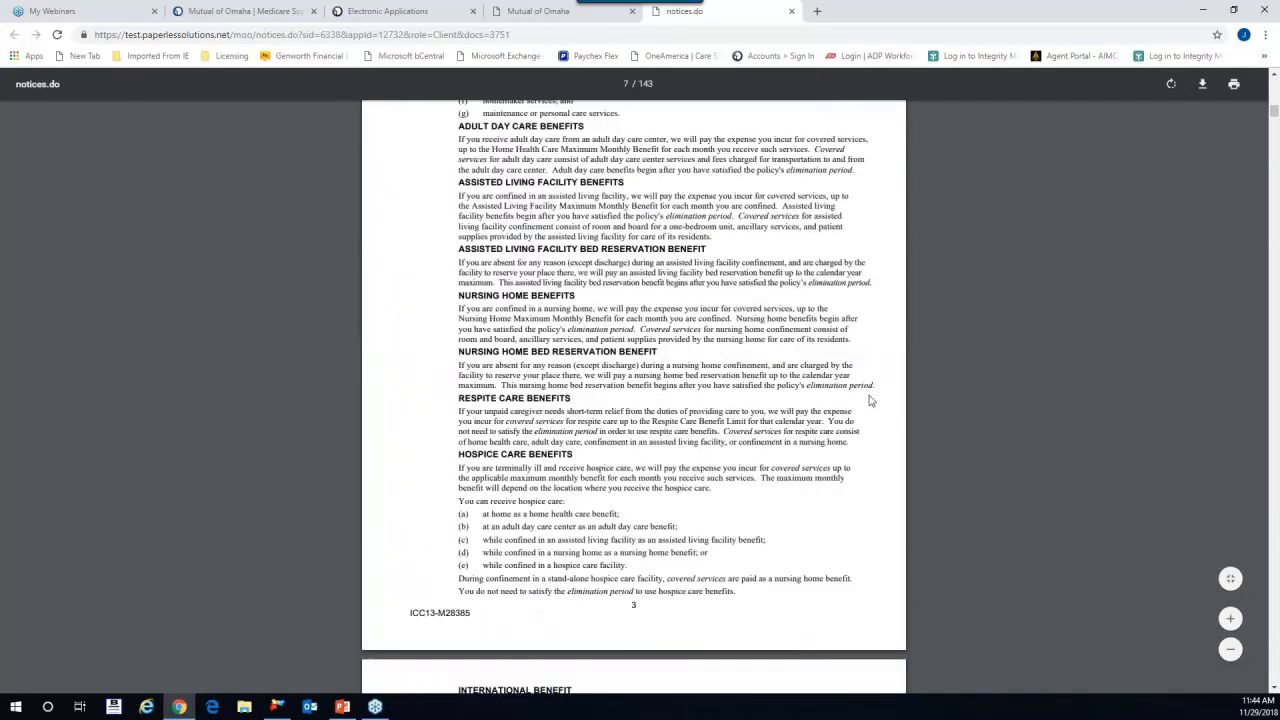
scroll(869, 400, "down", 1)
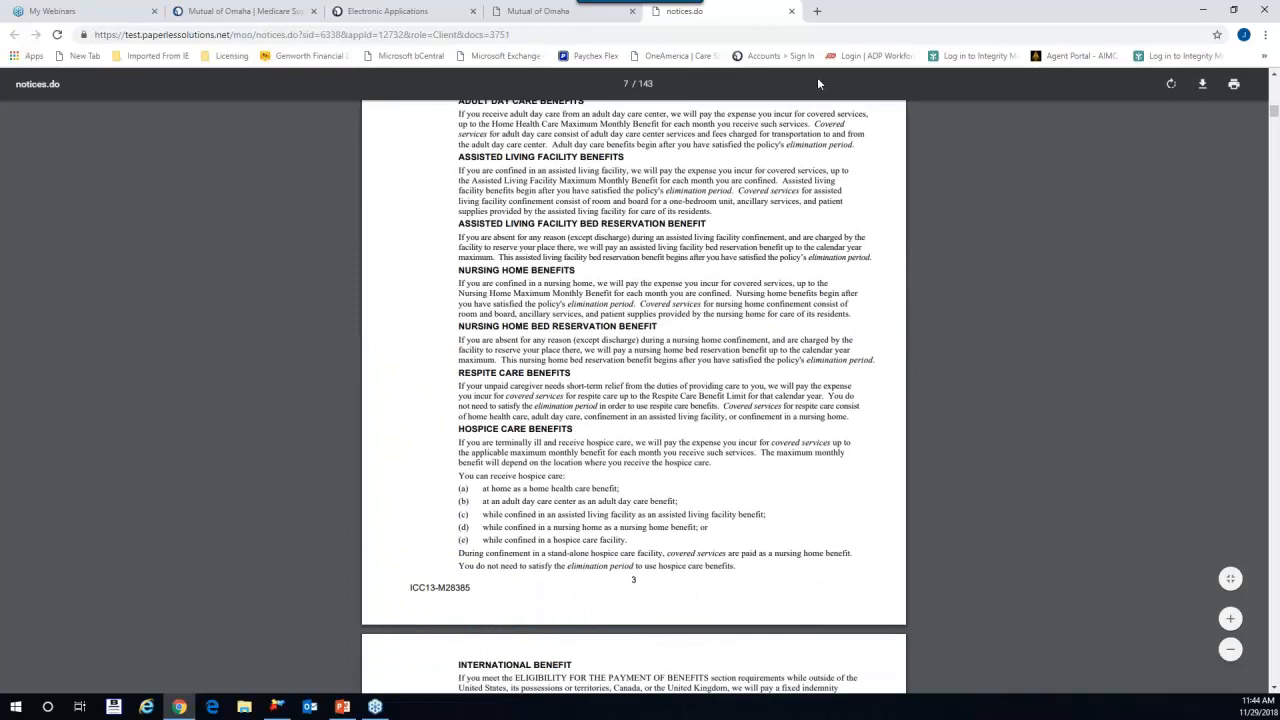
scroll(1101, 428, "up", 15)
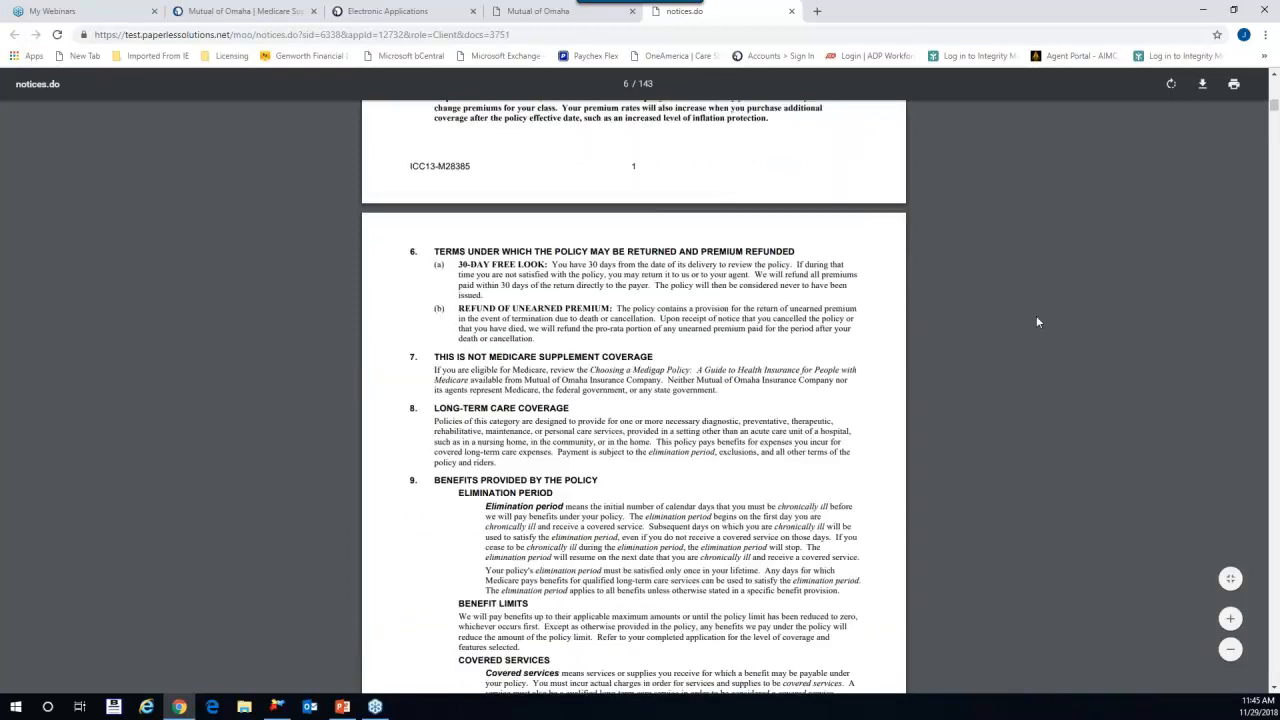
scroll(1062, 314, "up", 5)
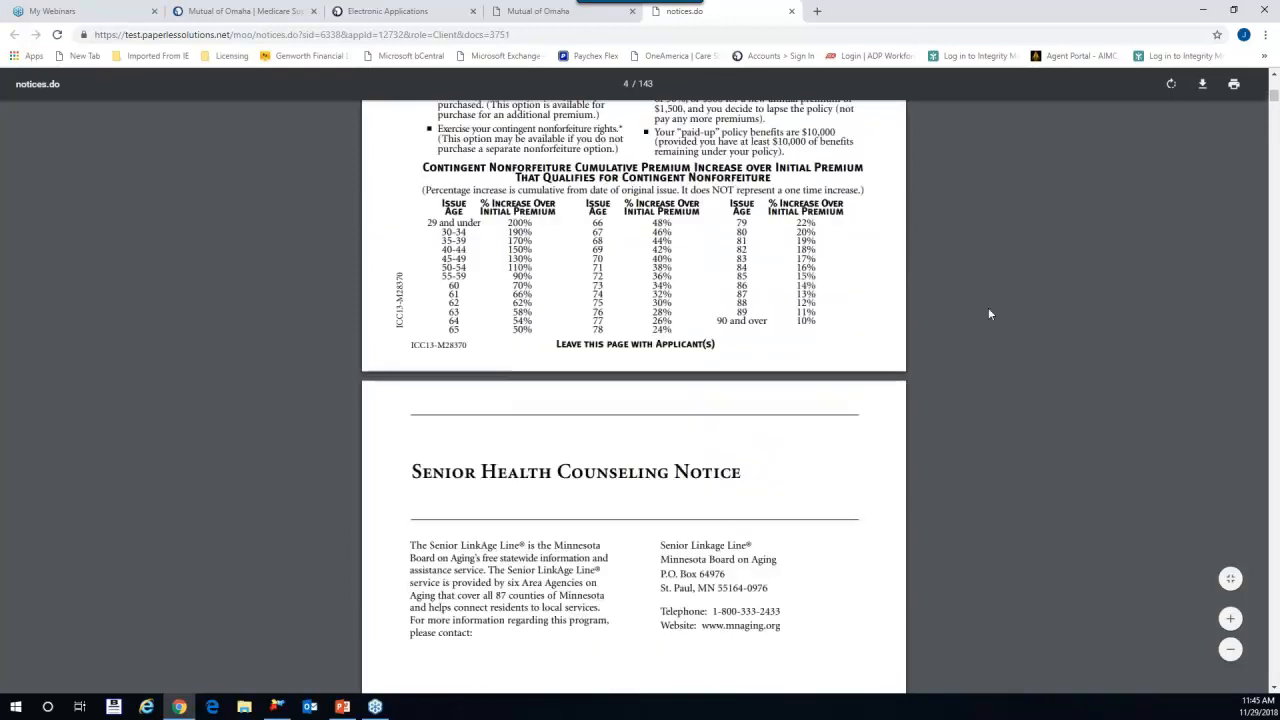
left_click(792, 12)
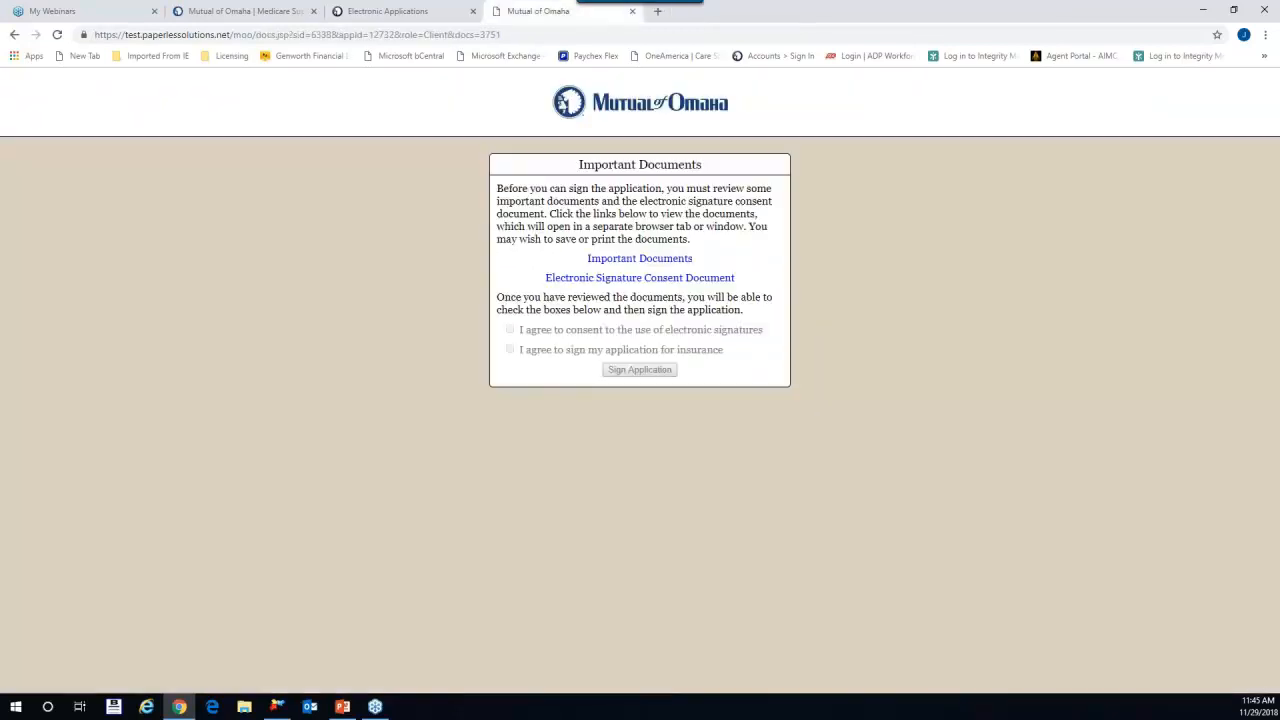
left_click(616, 281)
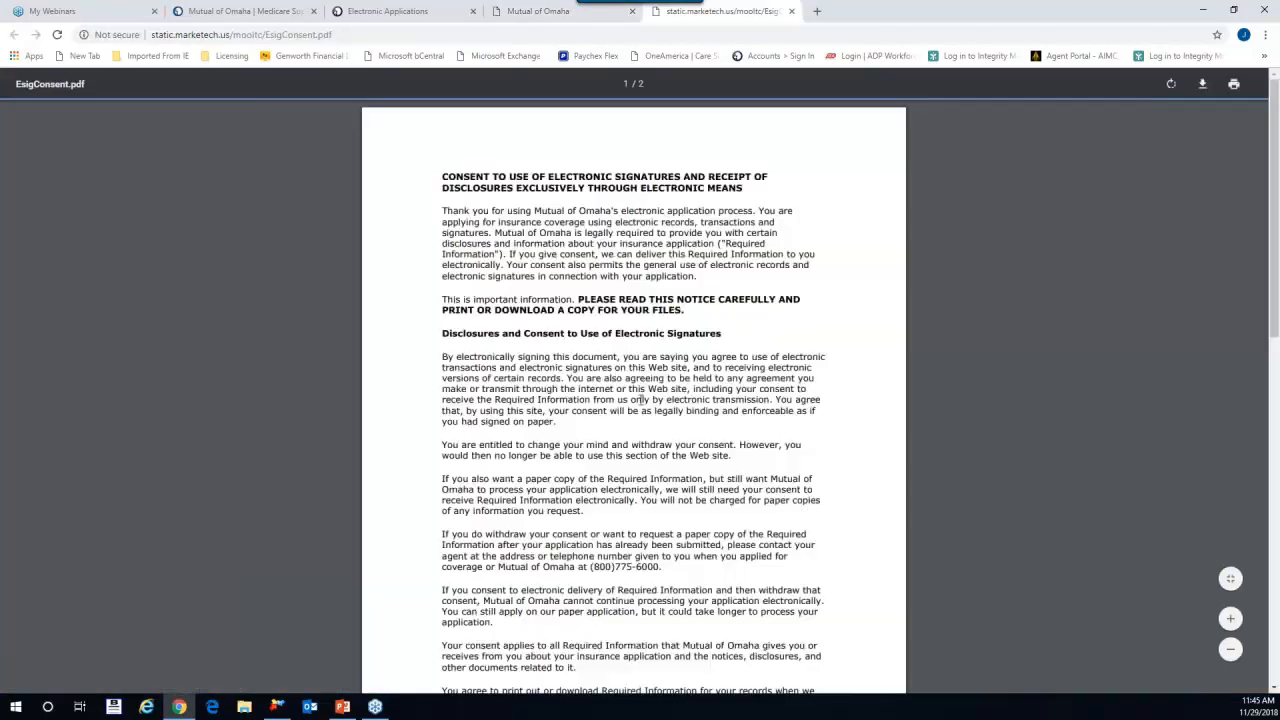
Close EsigConsent.pdf, check both electronic-signature and signing agreement boxes, and start signing the application.
scroll(641, 399, "down", 10)
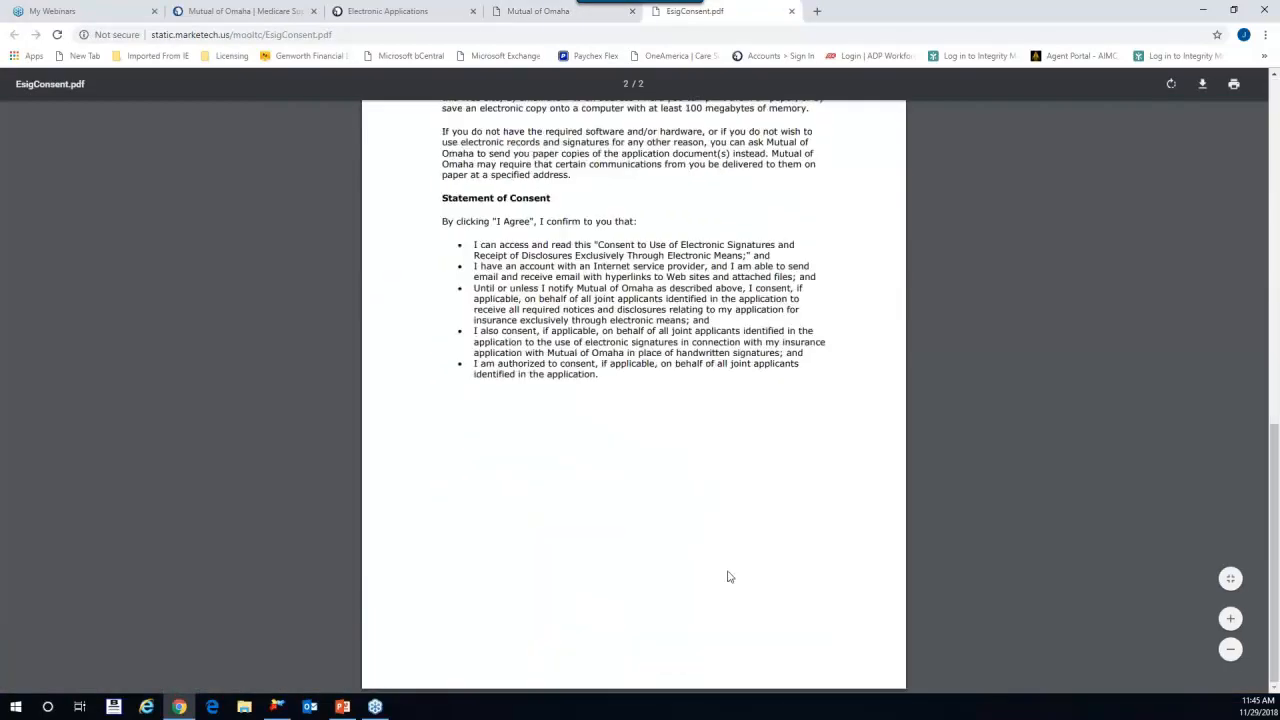
scroll(716, 300, "up", 3)
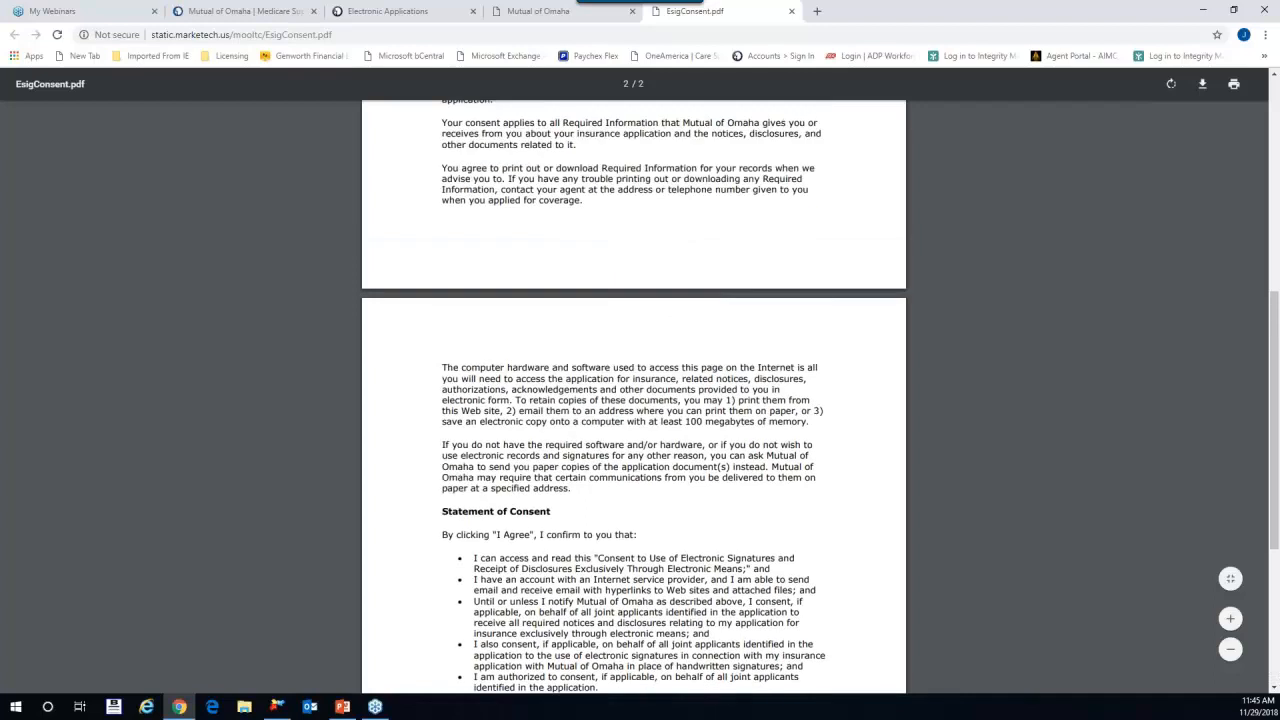
scroll(820, 443, "up", 5)
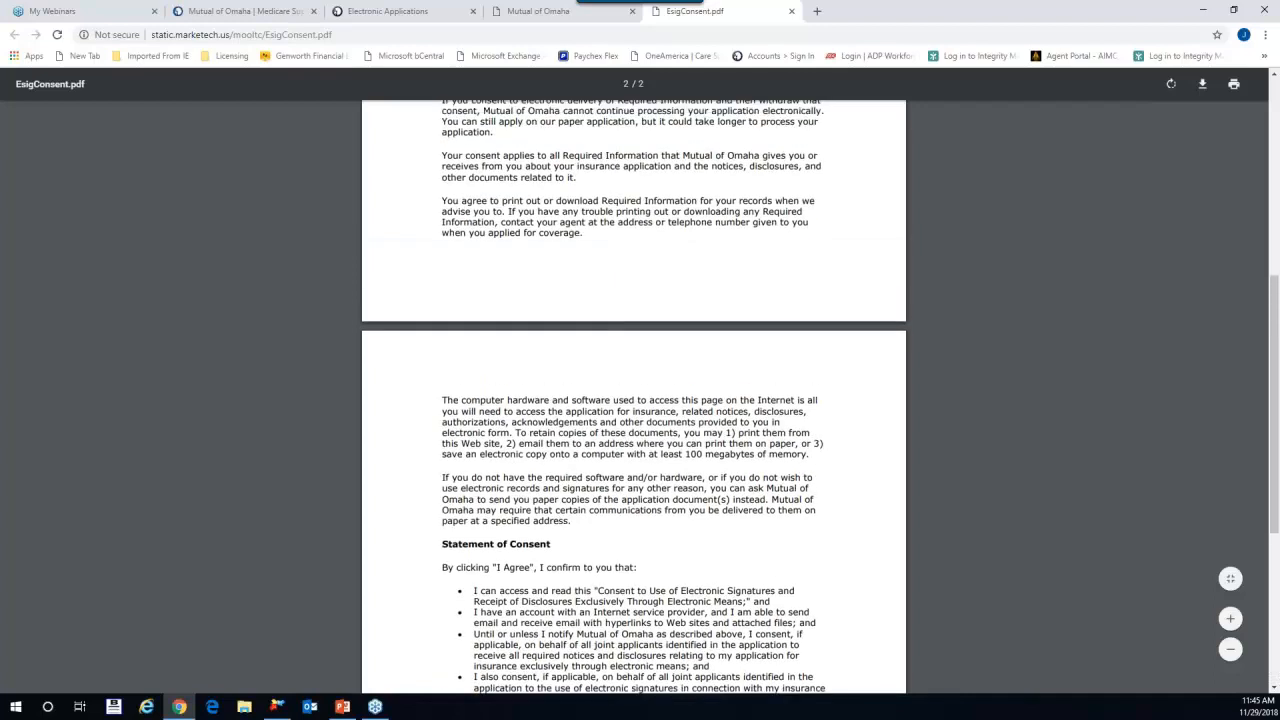
left_click(791, 12)
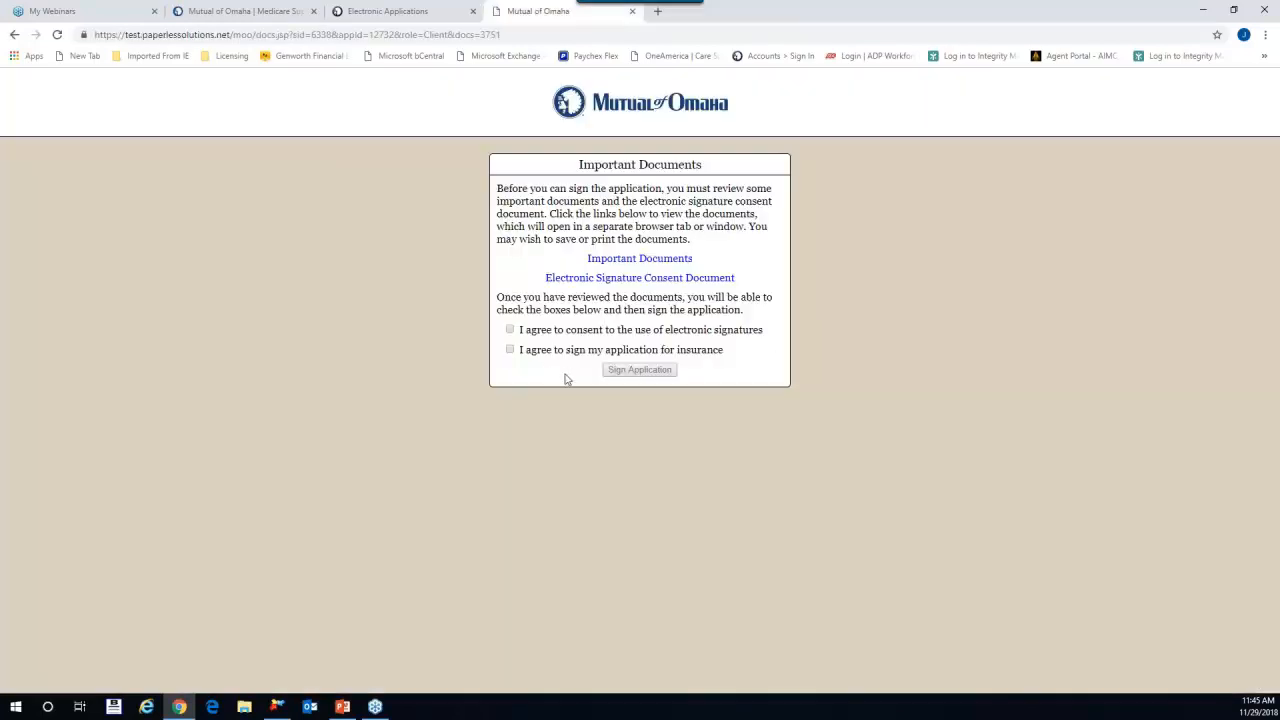
left_click(510, 330)
left_click(510, 350)
left_click(645, 370)
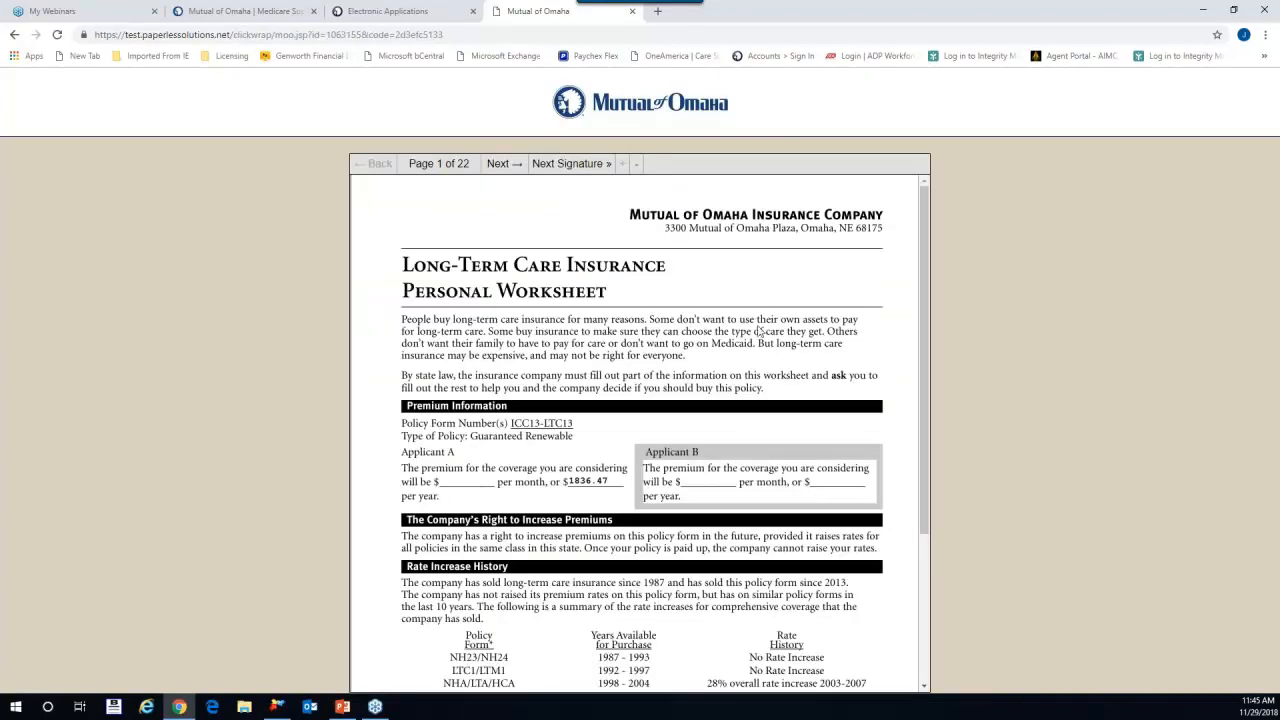
Sign as Applicant A on the worksheet and the inflation protection waiver.
scroll(762, 381, "down", 2)
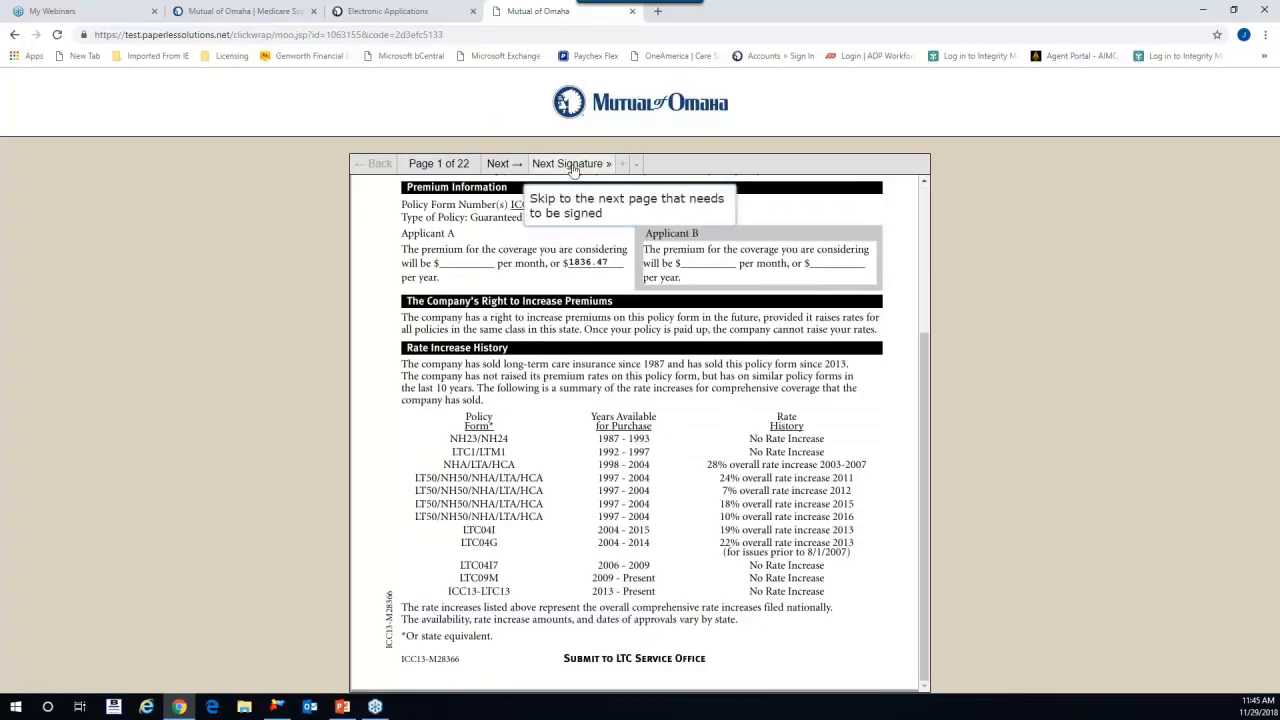
left_click(497, 165)
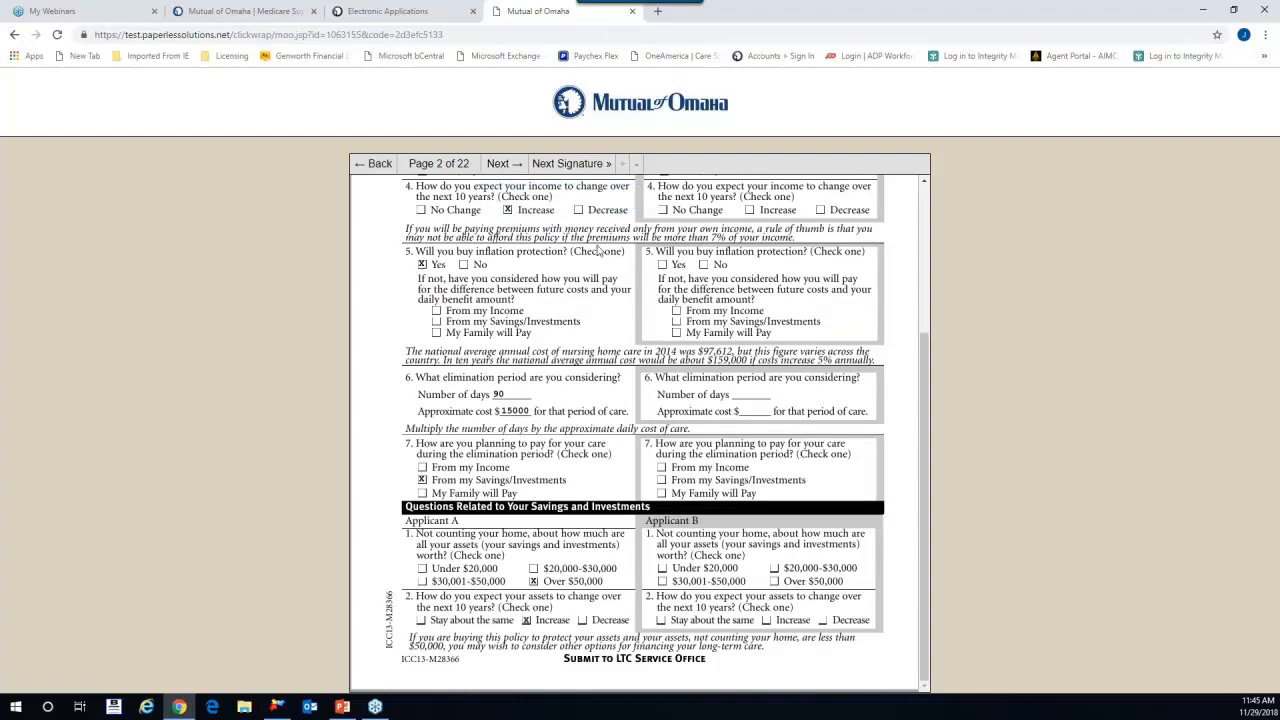
left_click(572, 170)
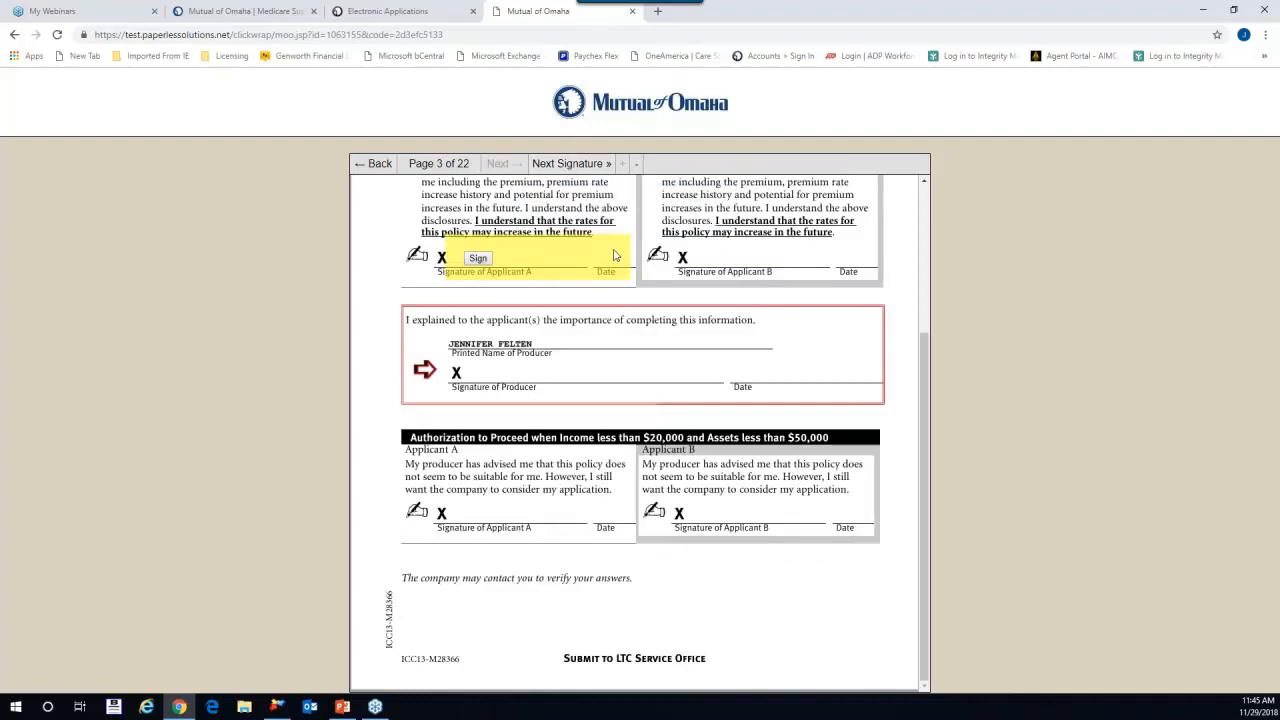
left_click(478, 259)
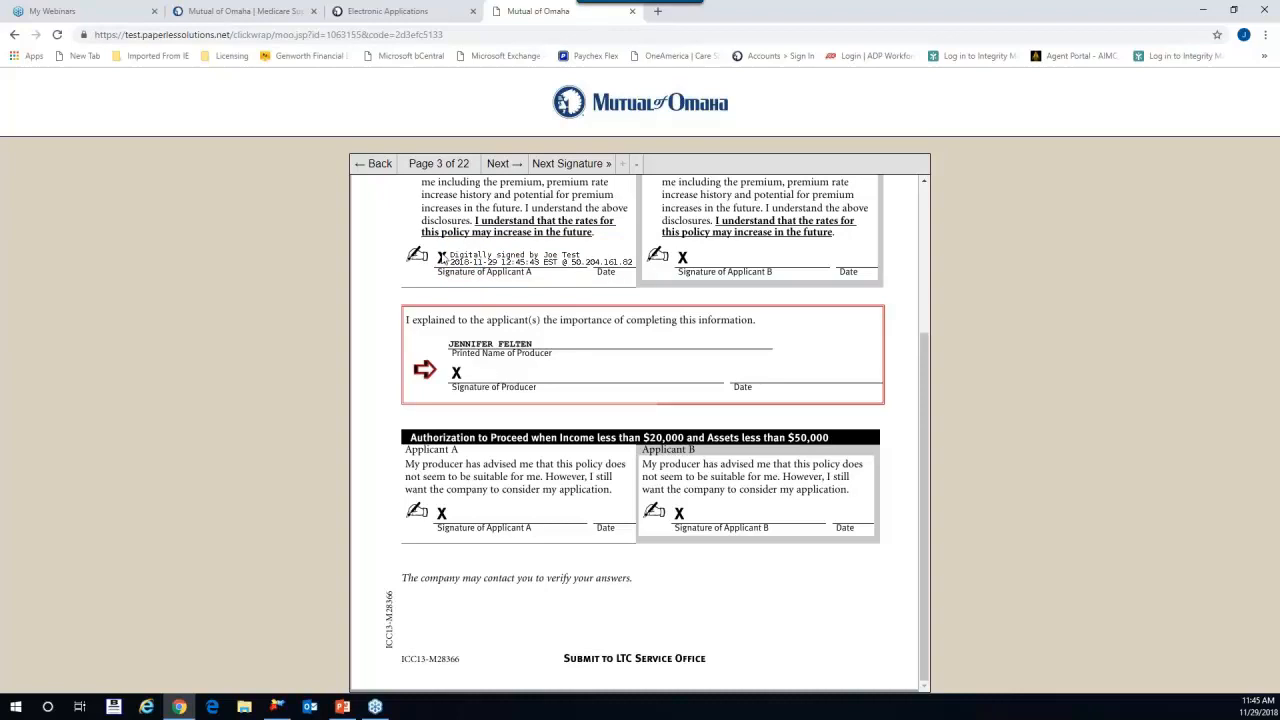
left_click(583, 166)
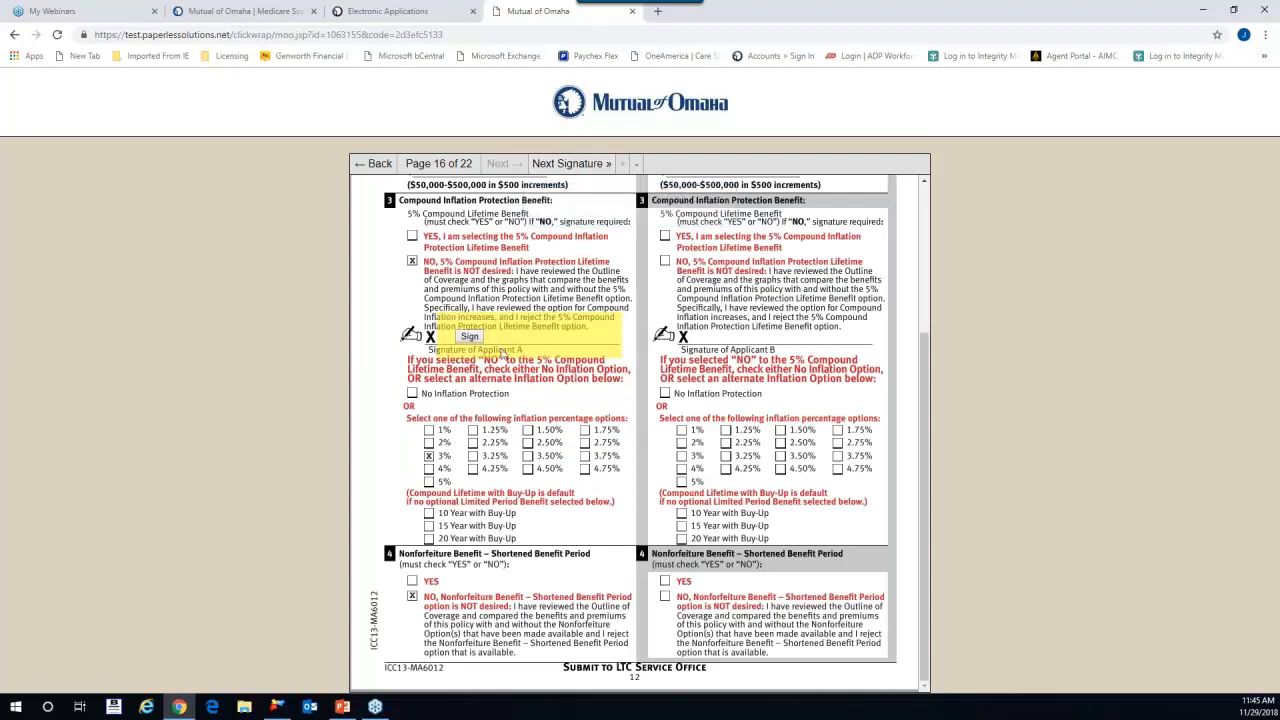
left_click(470, 337)
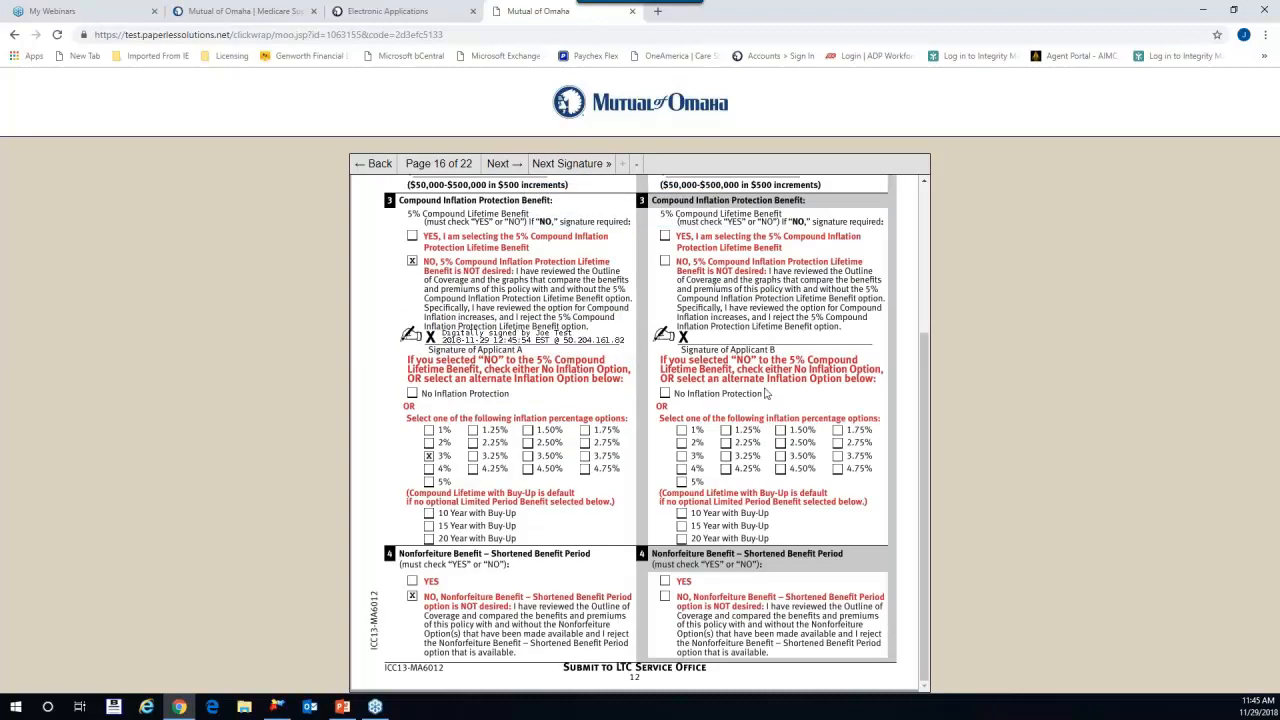
Sign Applicant A's agreements, medical records authorization and final authorization, then finish signing.
left_click(584, 166)
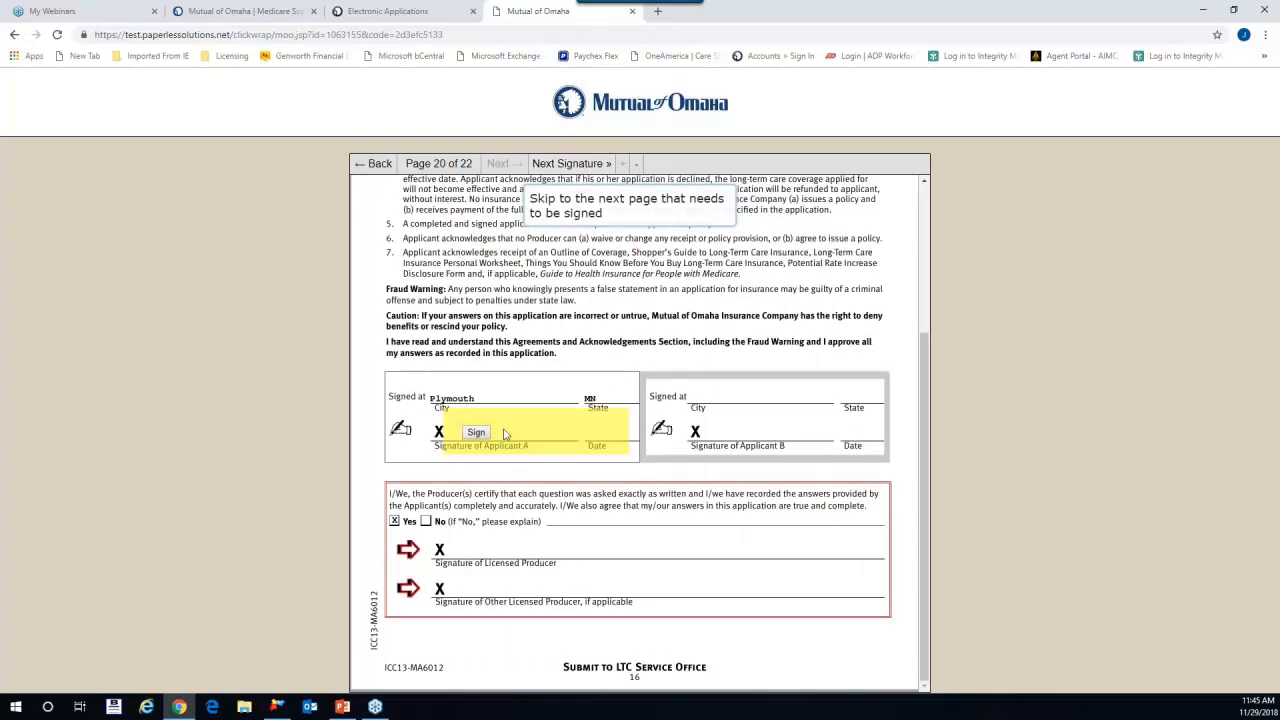
left_click(480, 438)
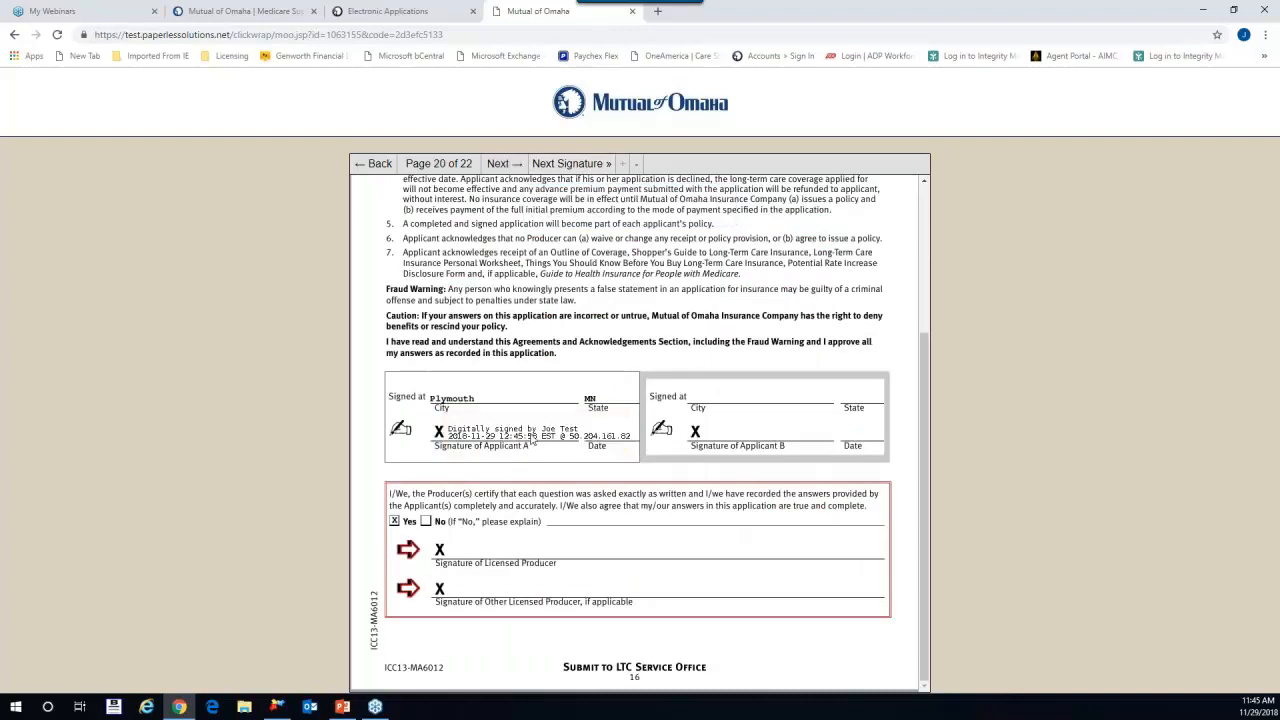
left_click(567, 164)
left_click(459, 526)
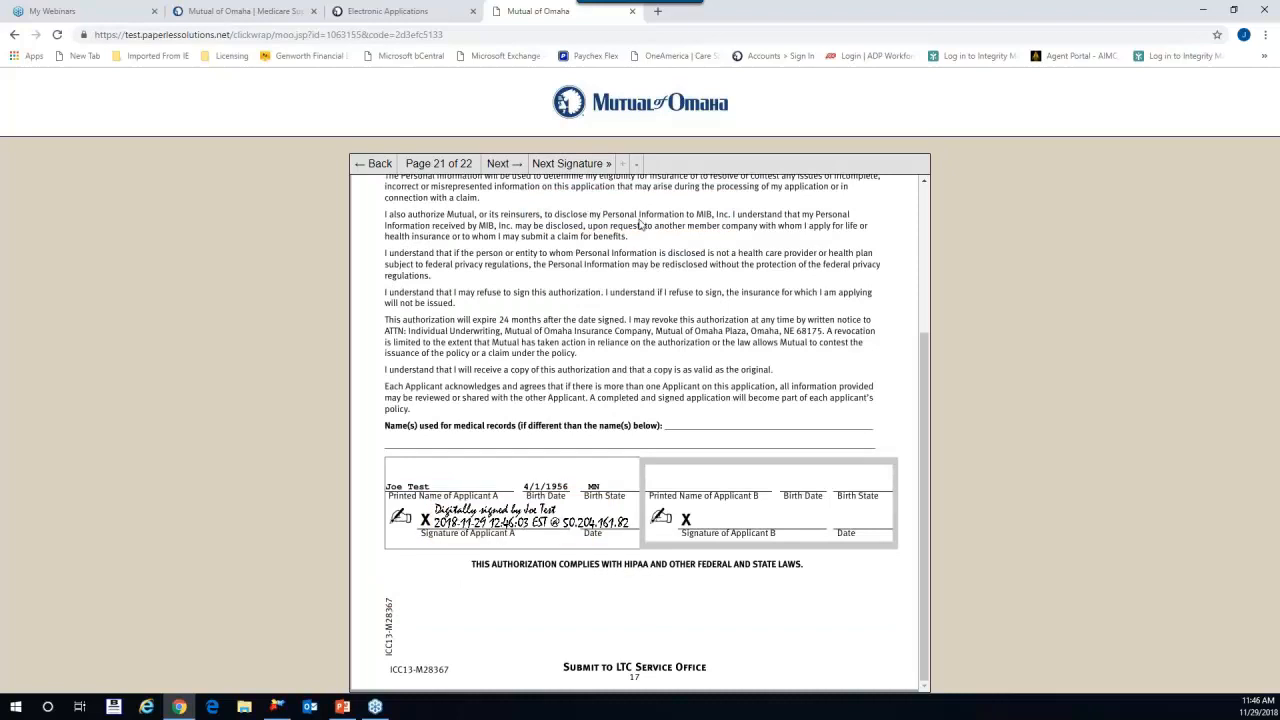
left_click(583, 168)
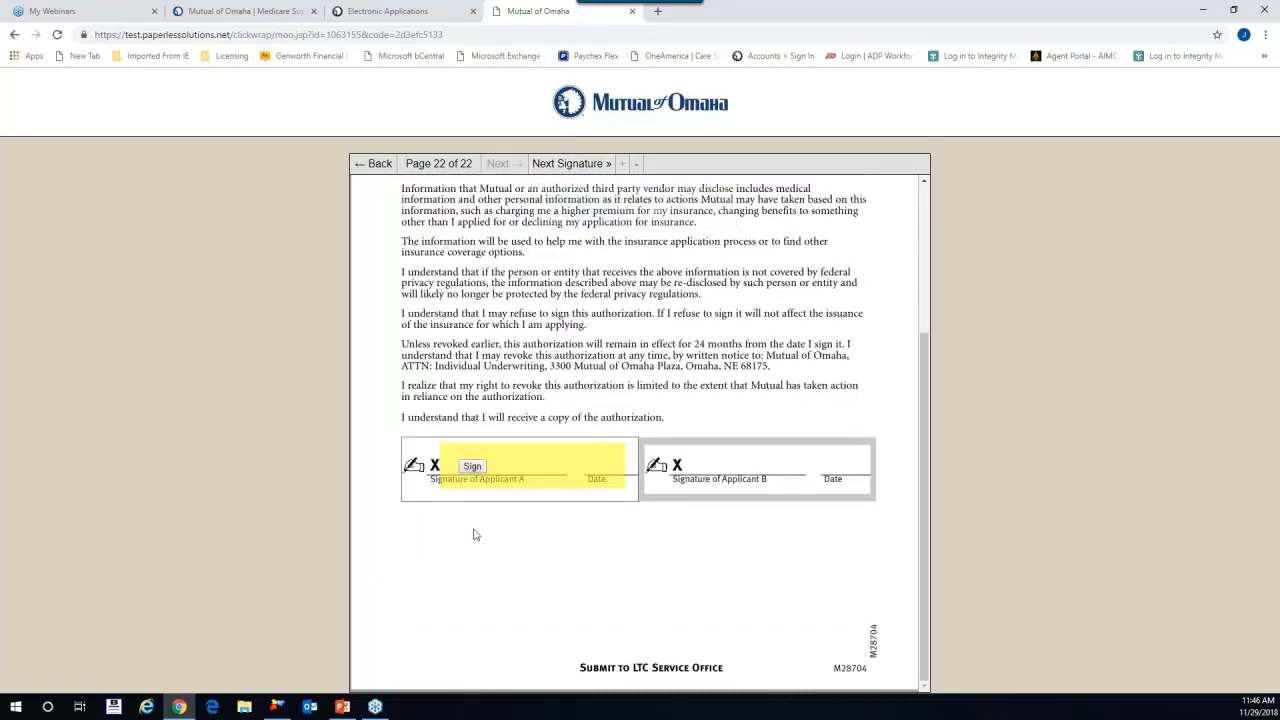
left_click(472, 466)
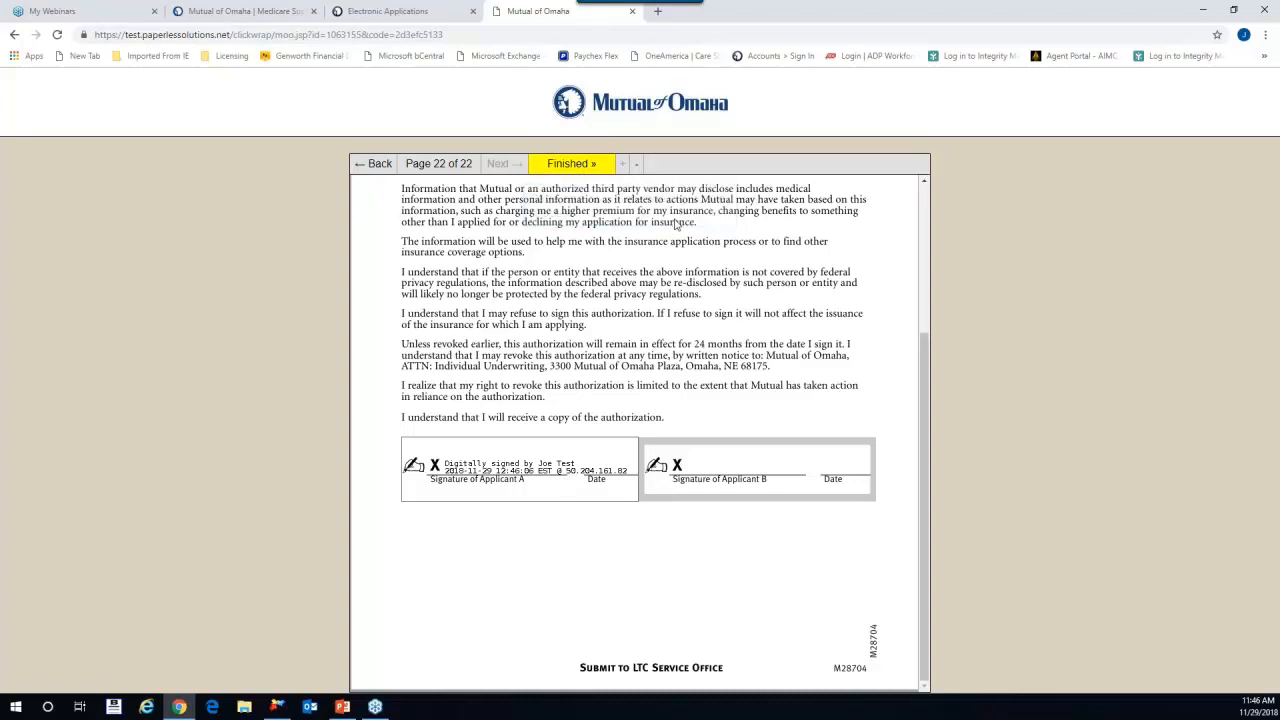
left_click(584, 166)
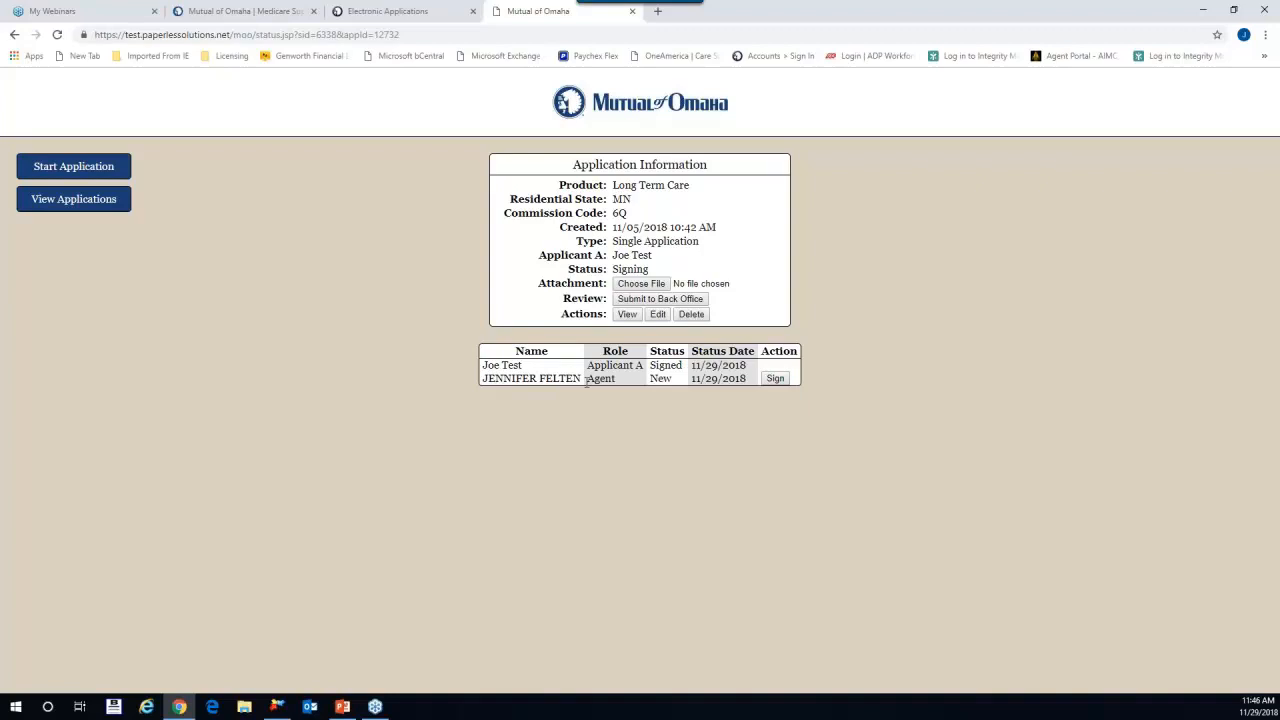
Sign as producer on the worksheet, licensed producer certification and producer statement, then finish.
left_click(775, 379)
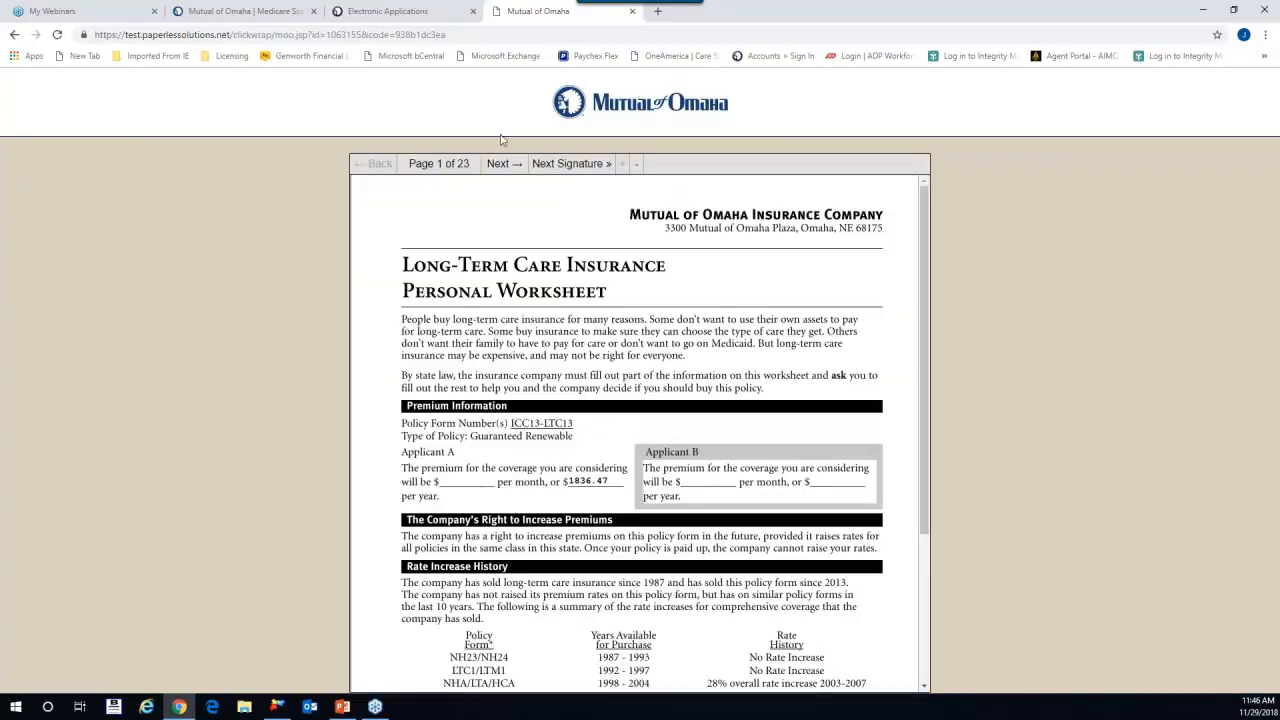
left_click(571, 163)
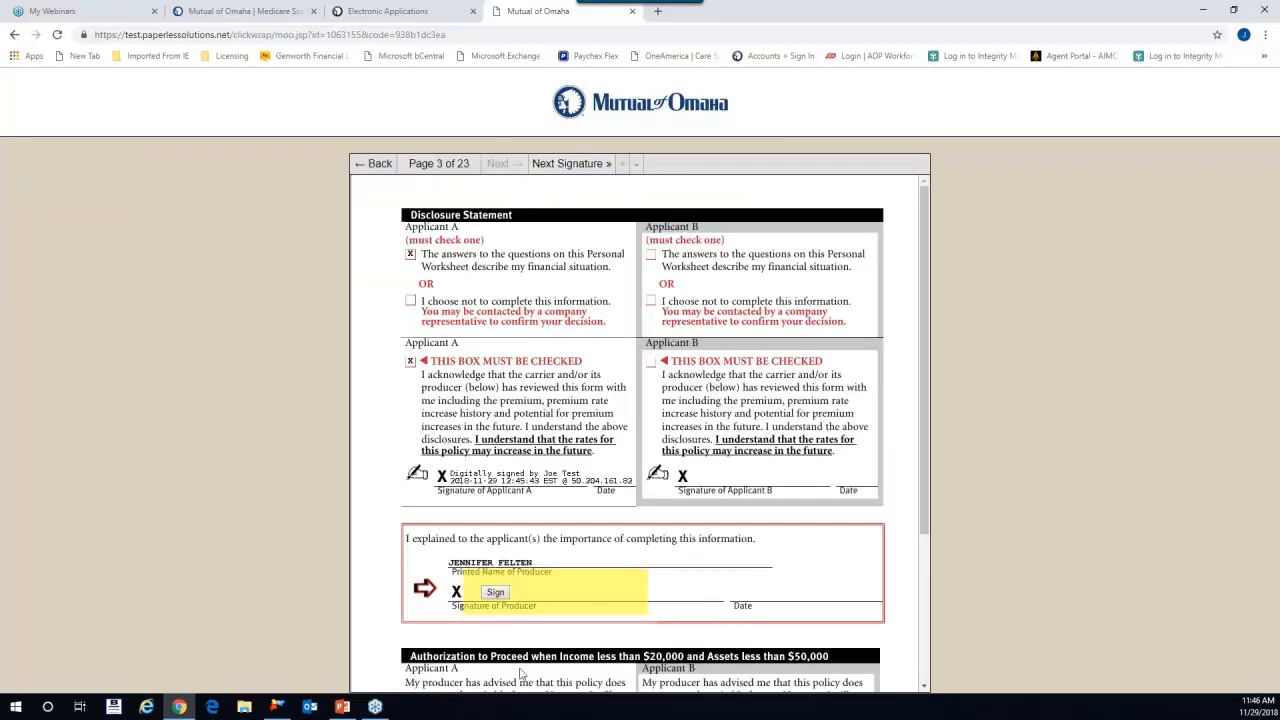
left_click(495, 594)
left_click(571, 166)
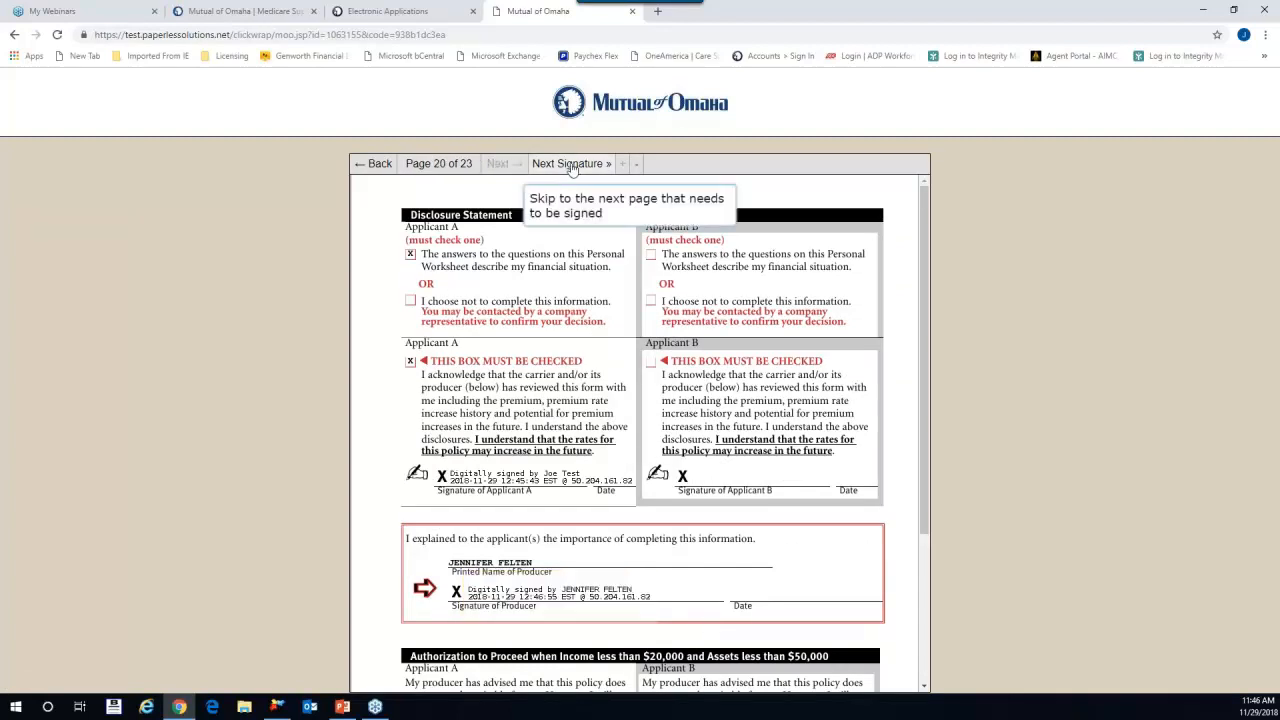
scroll(567, 546, "down", 3)
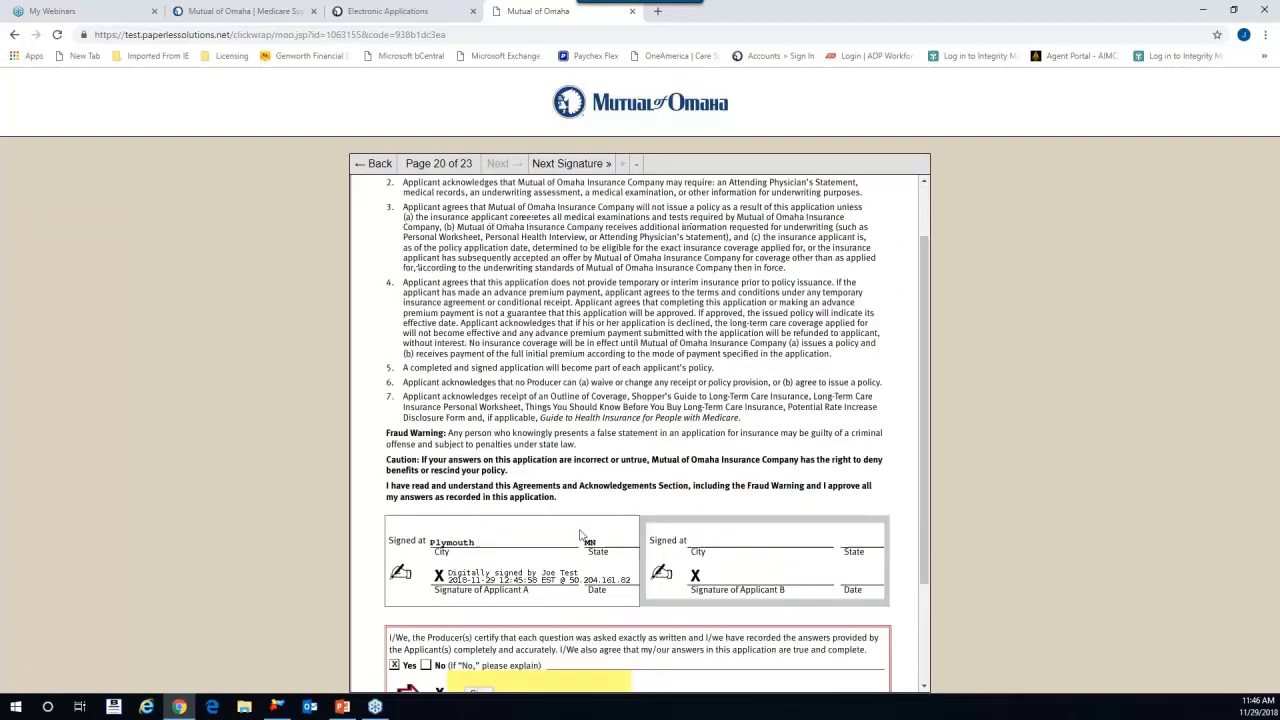
left_click(479, 551)
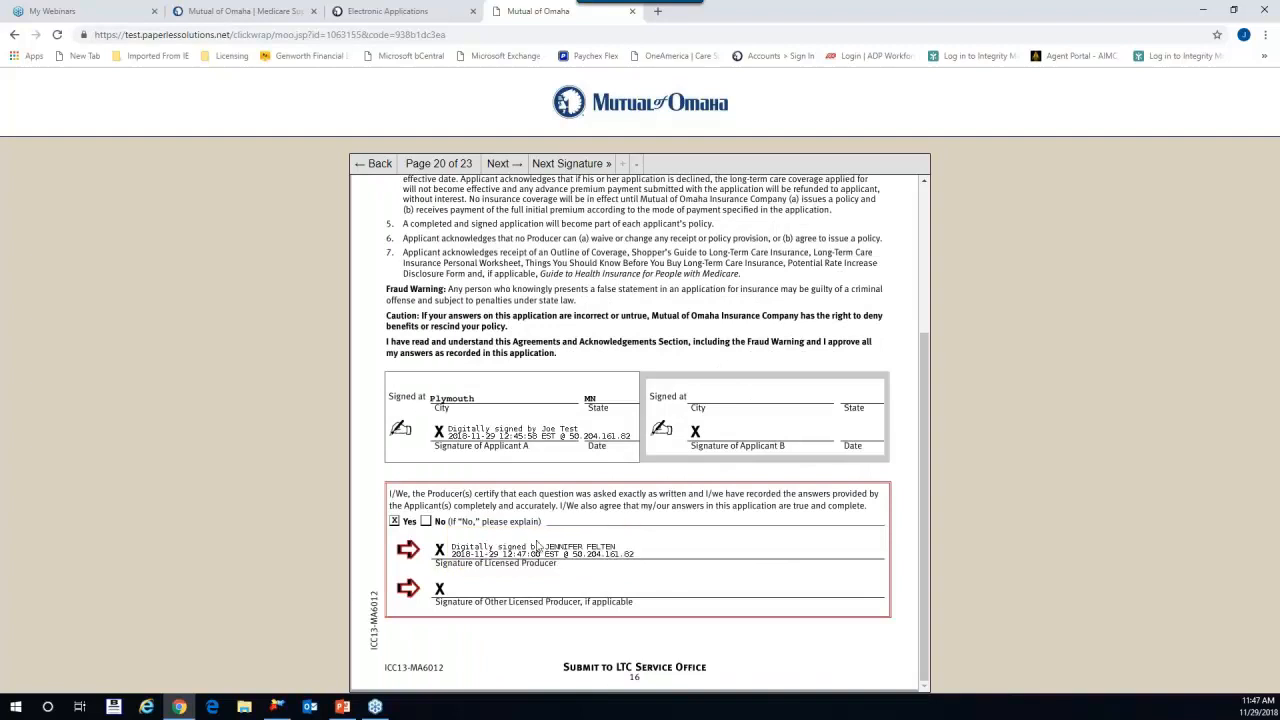
left_click(594, 170)
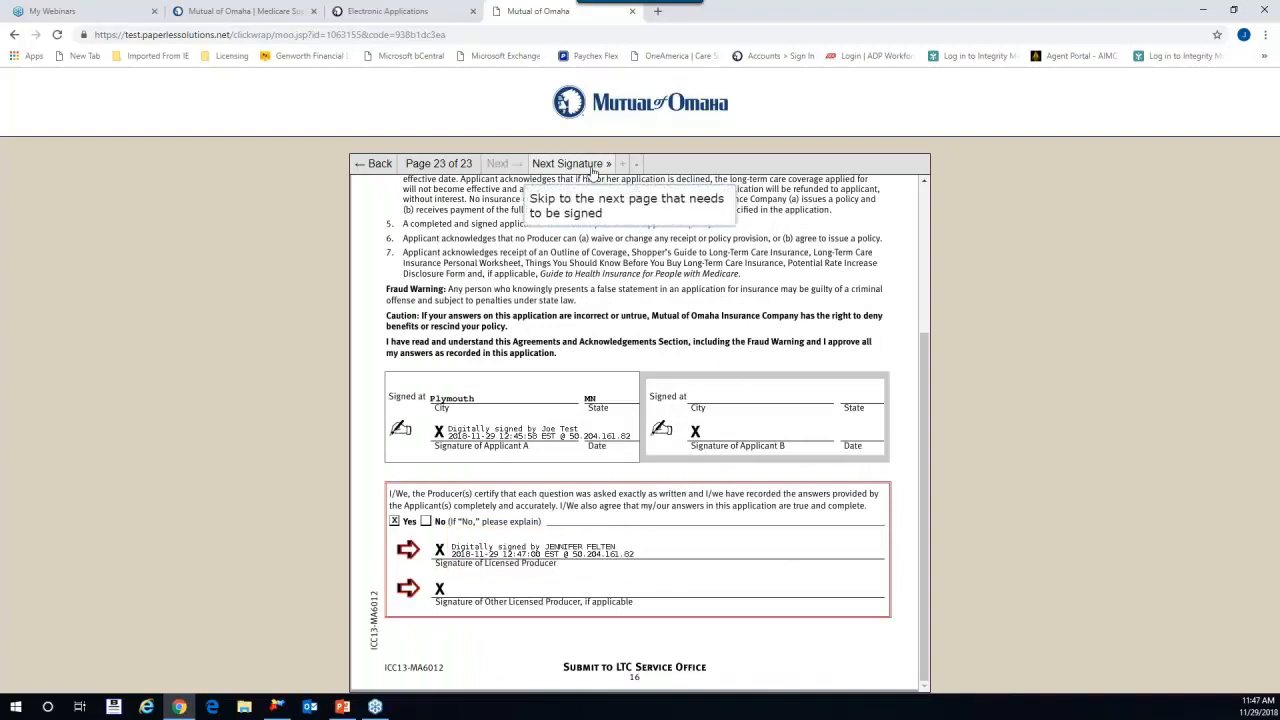
left_click(479, 254)
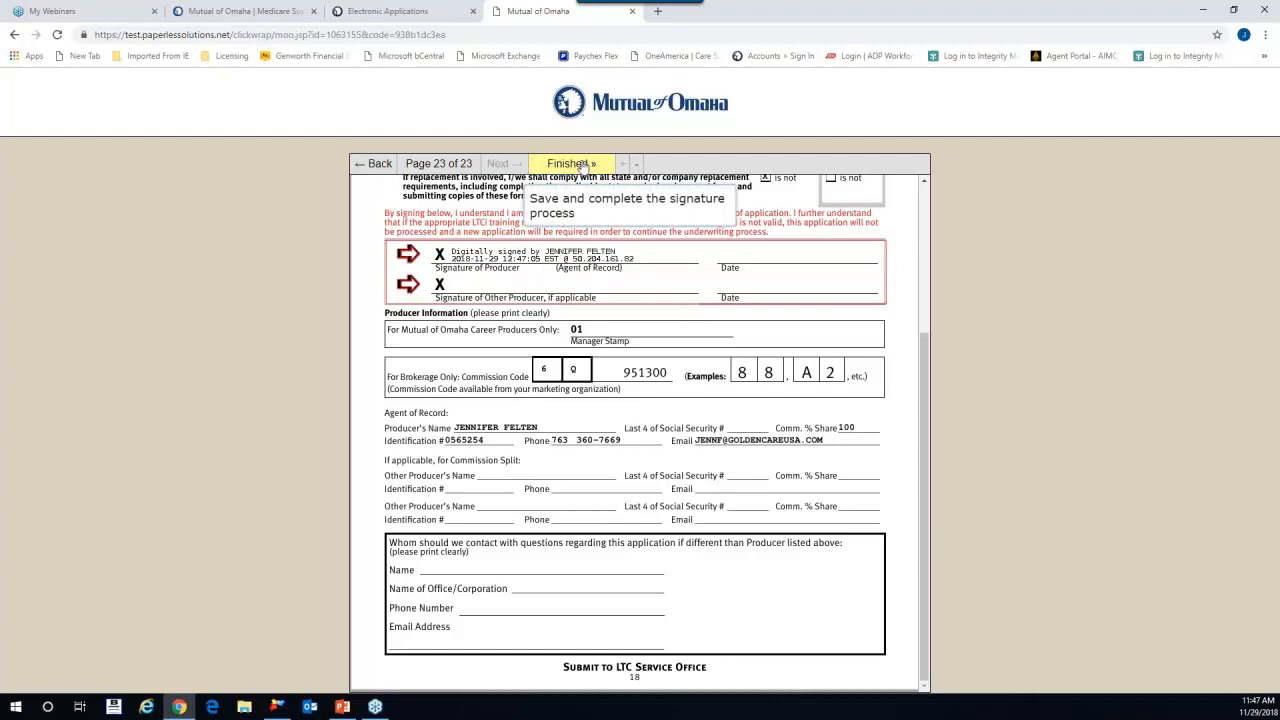
left_click(582, 166)
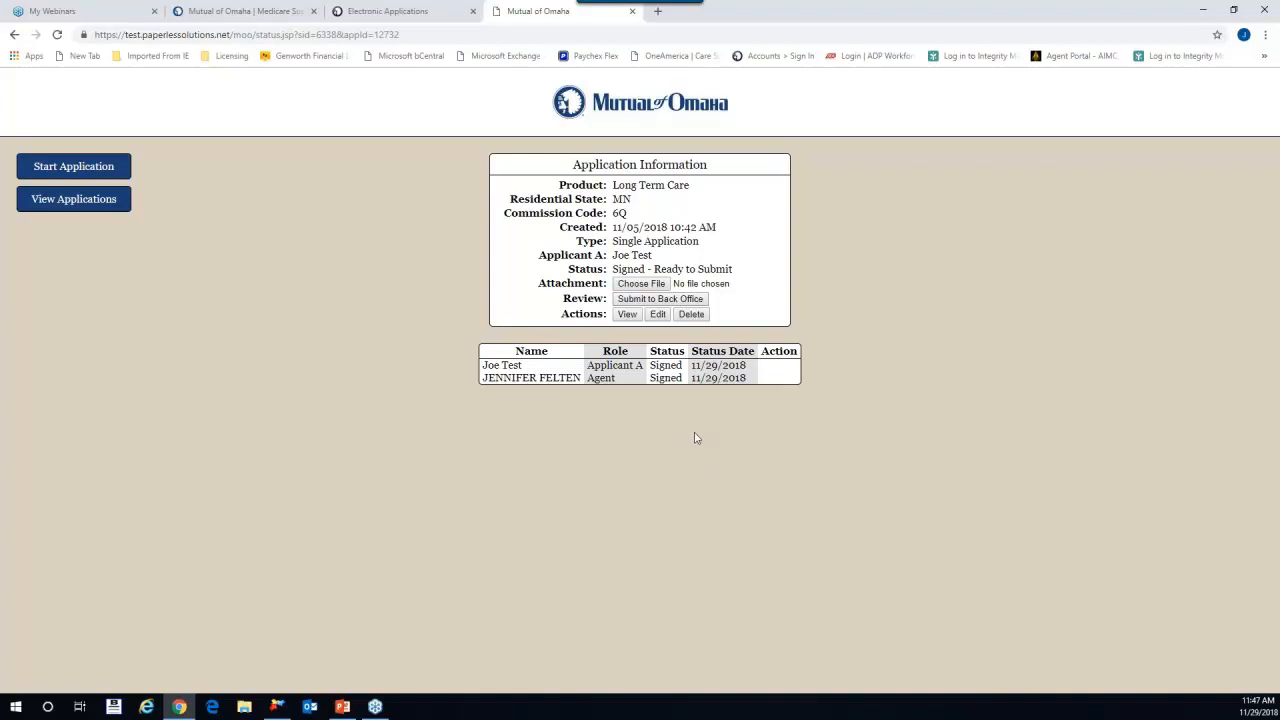
Return to the applications list, where the 11/05/2018 10:42 AM application now shows Signed.
left_click(88, 203)
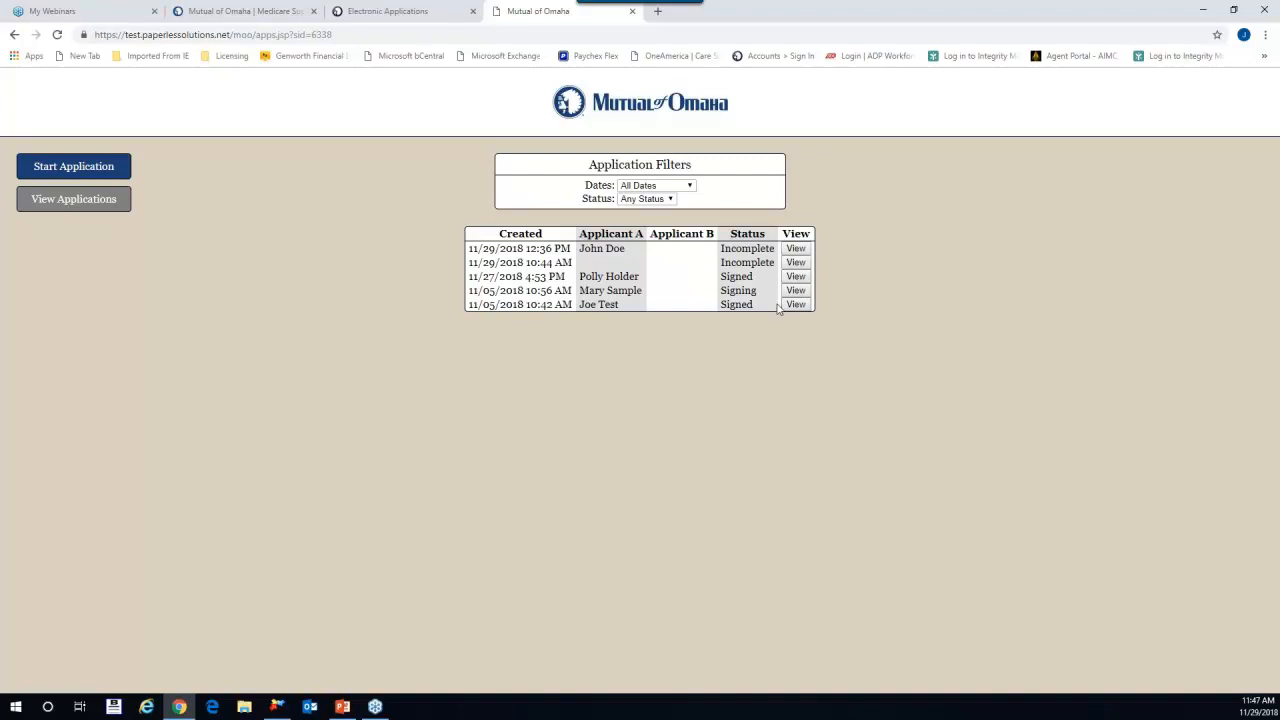
Reopen the 11/29/2018 12:36 PM application for editing at Section K – Premium Information.
left_click(795, 262)
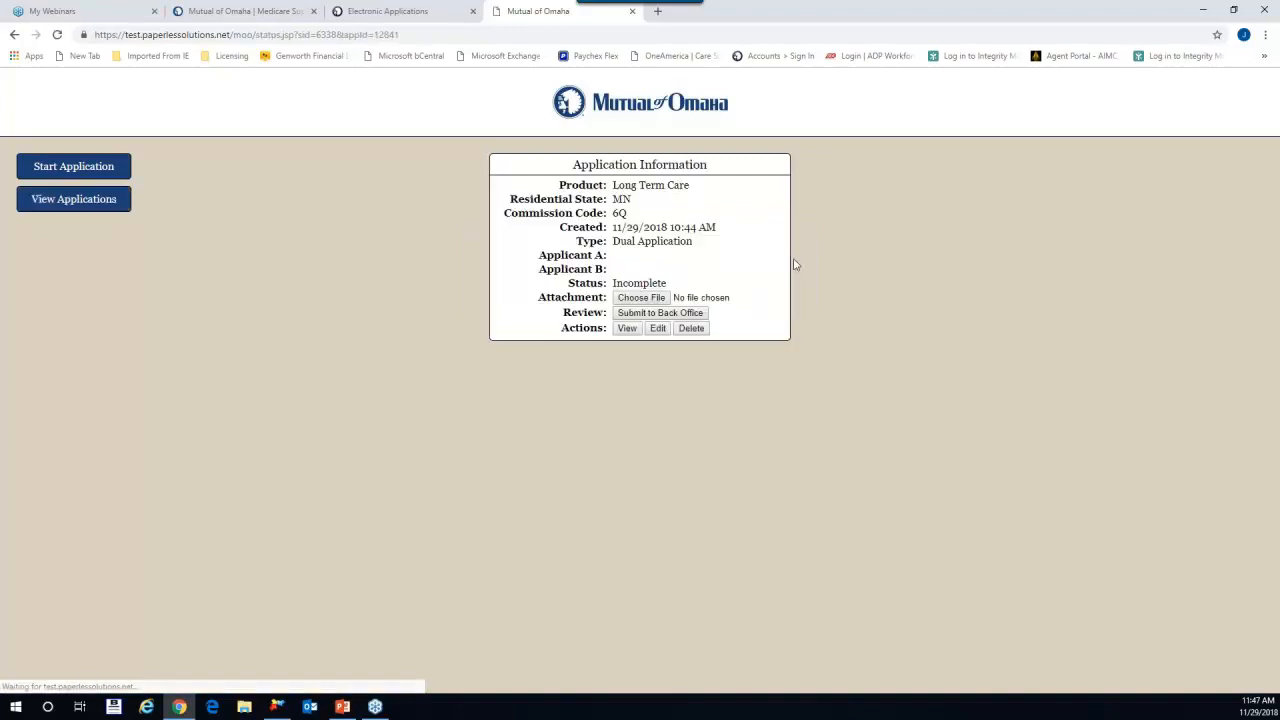
left_click(63, 205)
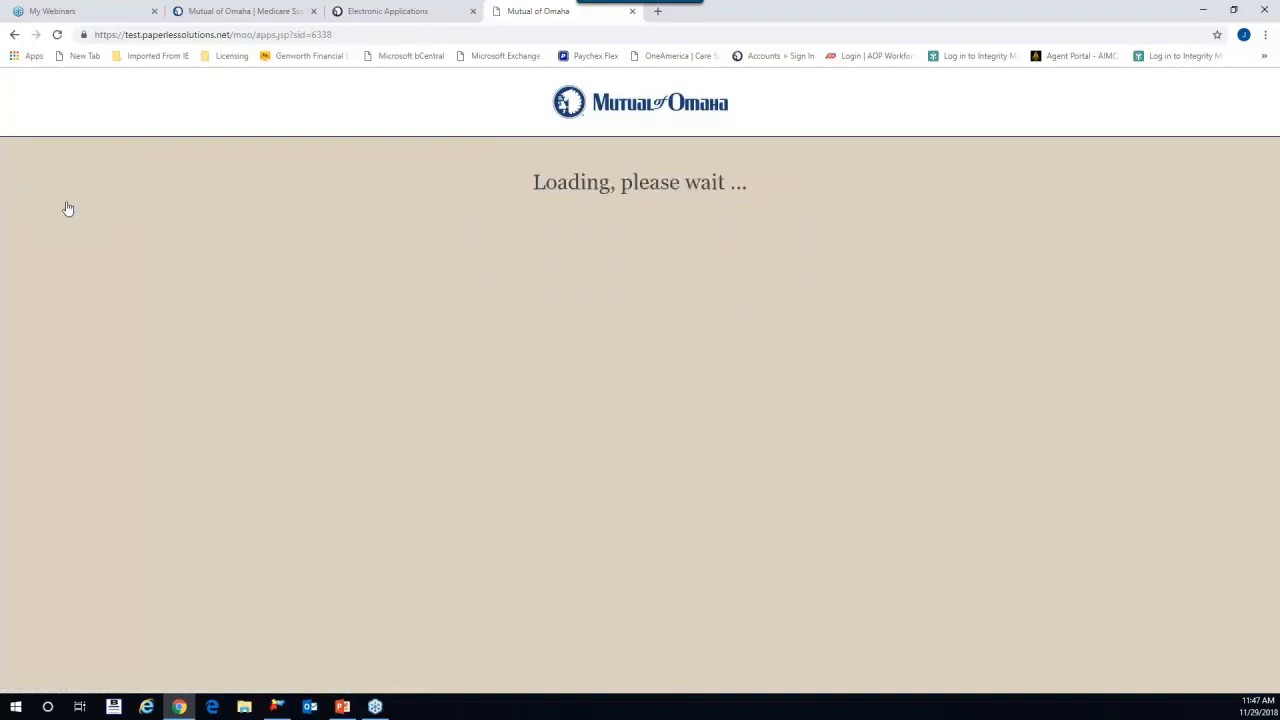
left_click(797, 248)
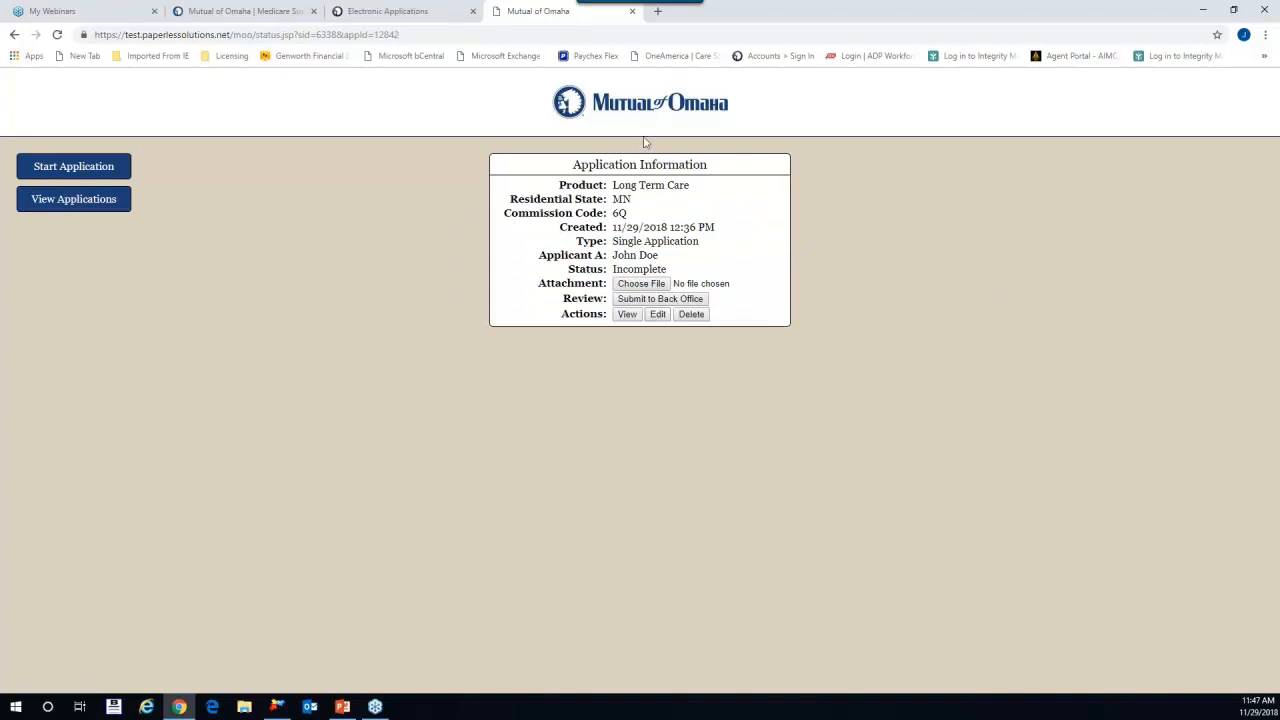
left_click(657, 314)
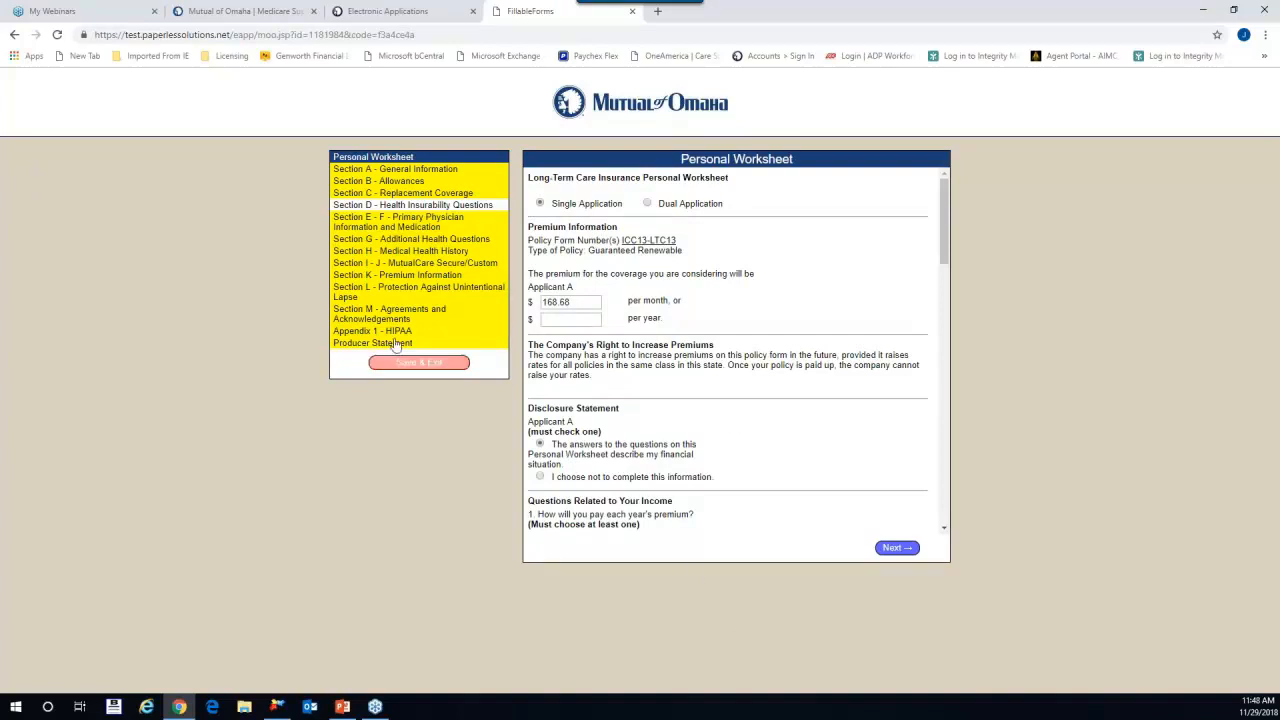
left_click(395, 276)
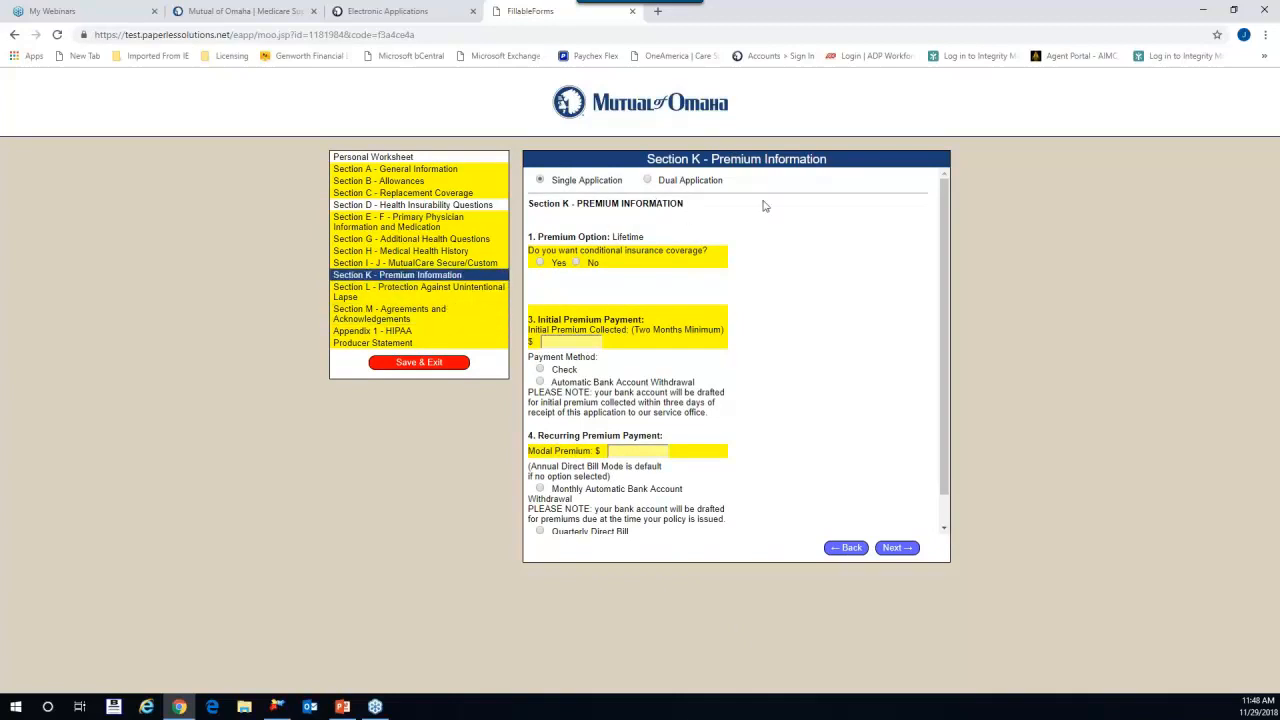
Answer Yes to conditional coverage and pick Date of Application as the effective date.
left_click(540, 262)
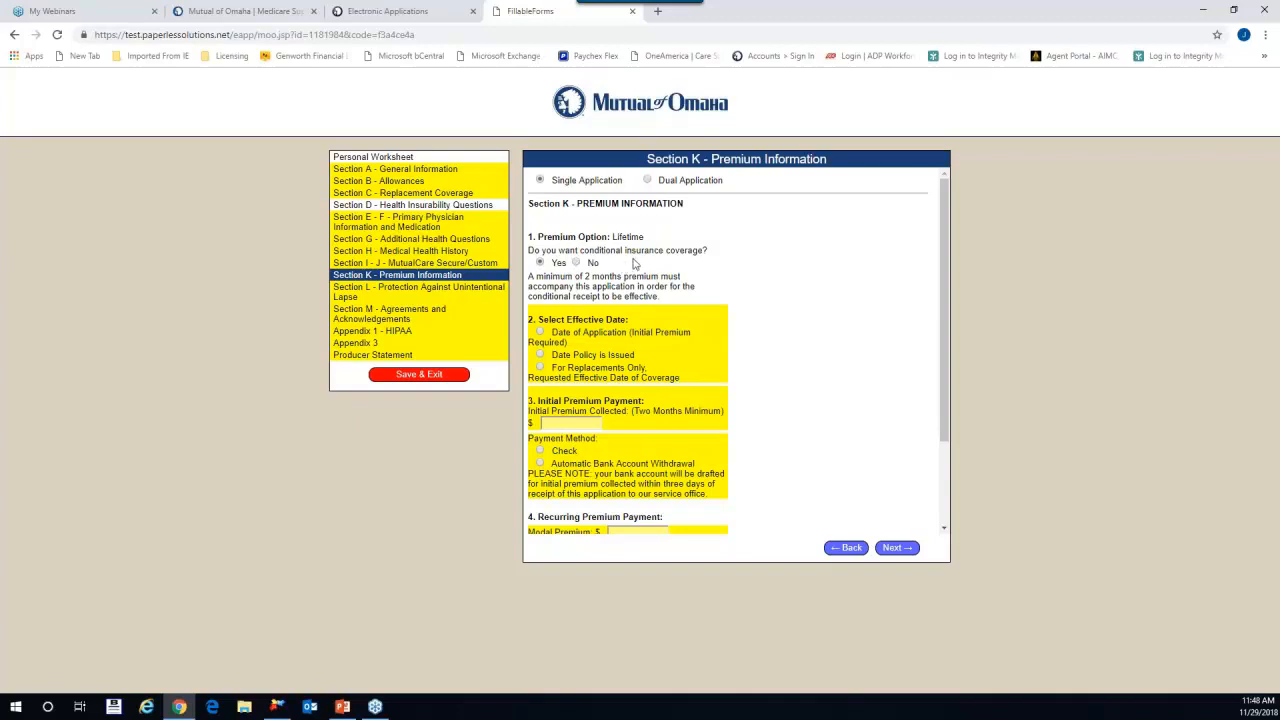
left_click(540, 332)
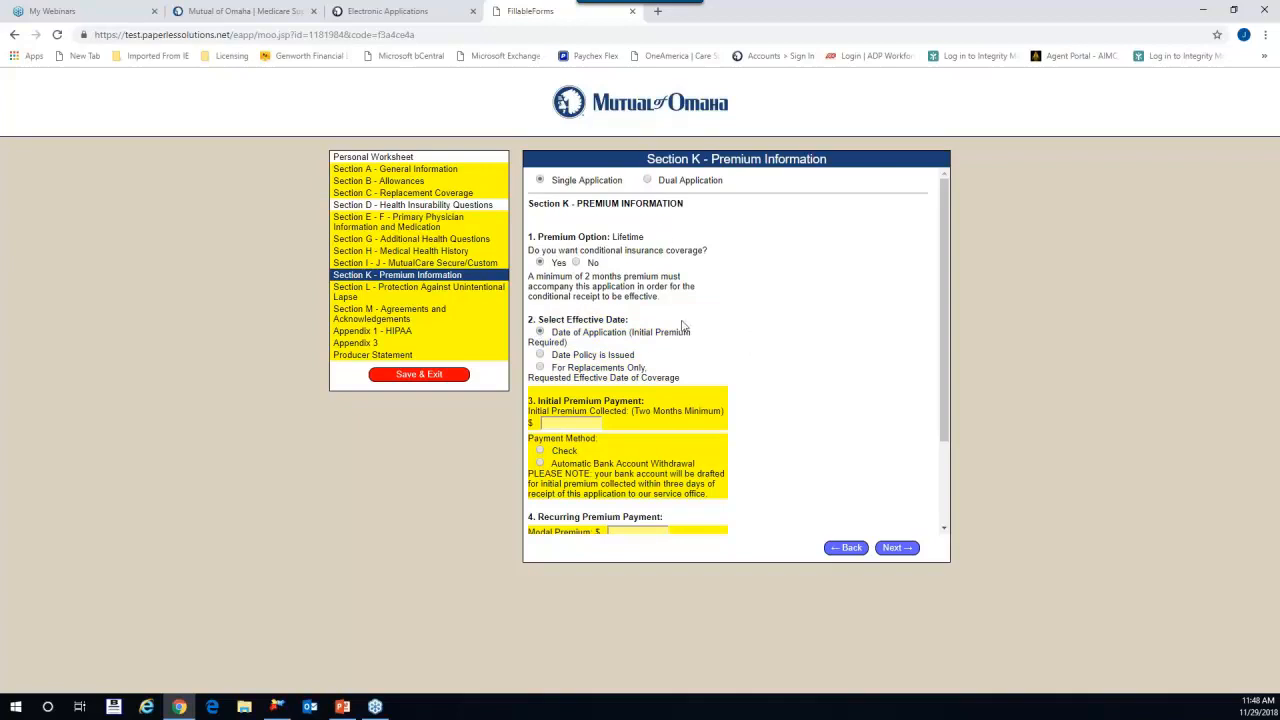
Enter 168 as the initial premium collected, paid by automatic bank withdrawal.
scroll(728, 429, "down", 1)
scroll(728, 429, "down", 1)
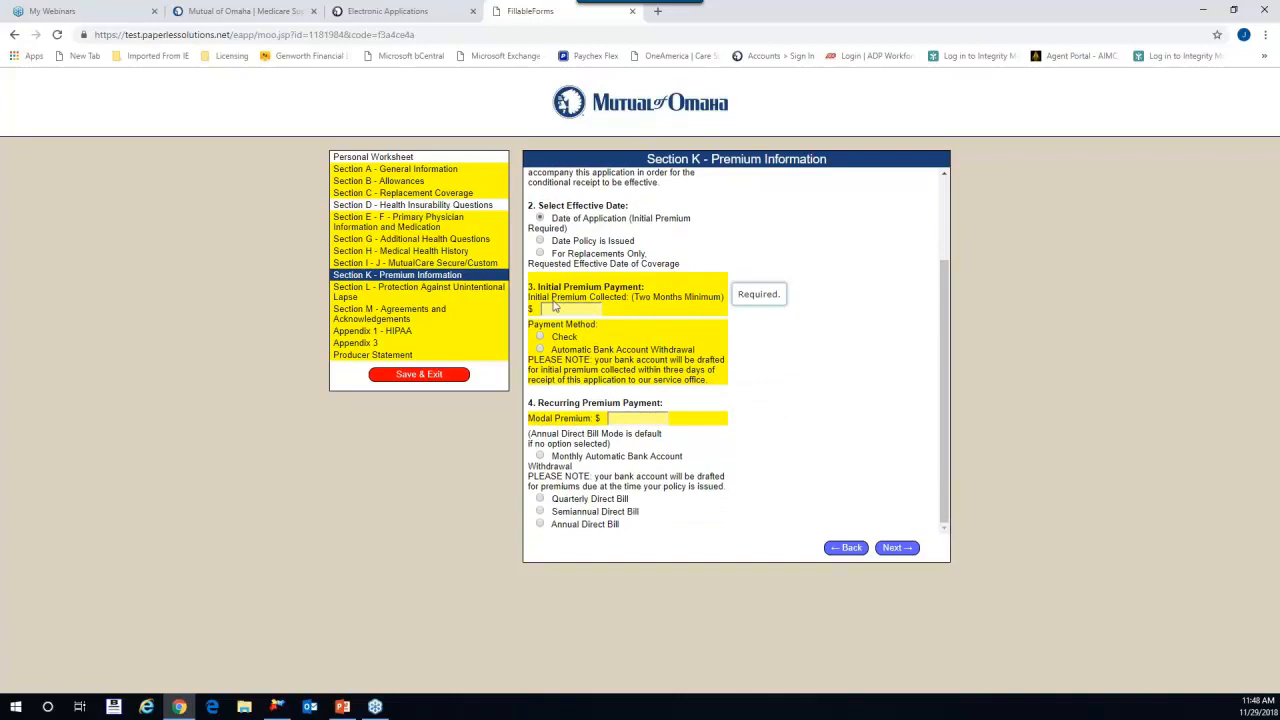
left_click(548, 311)
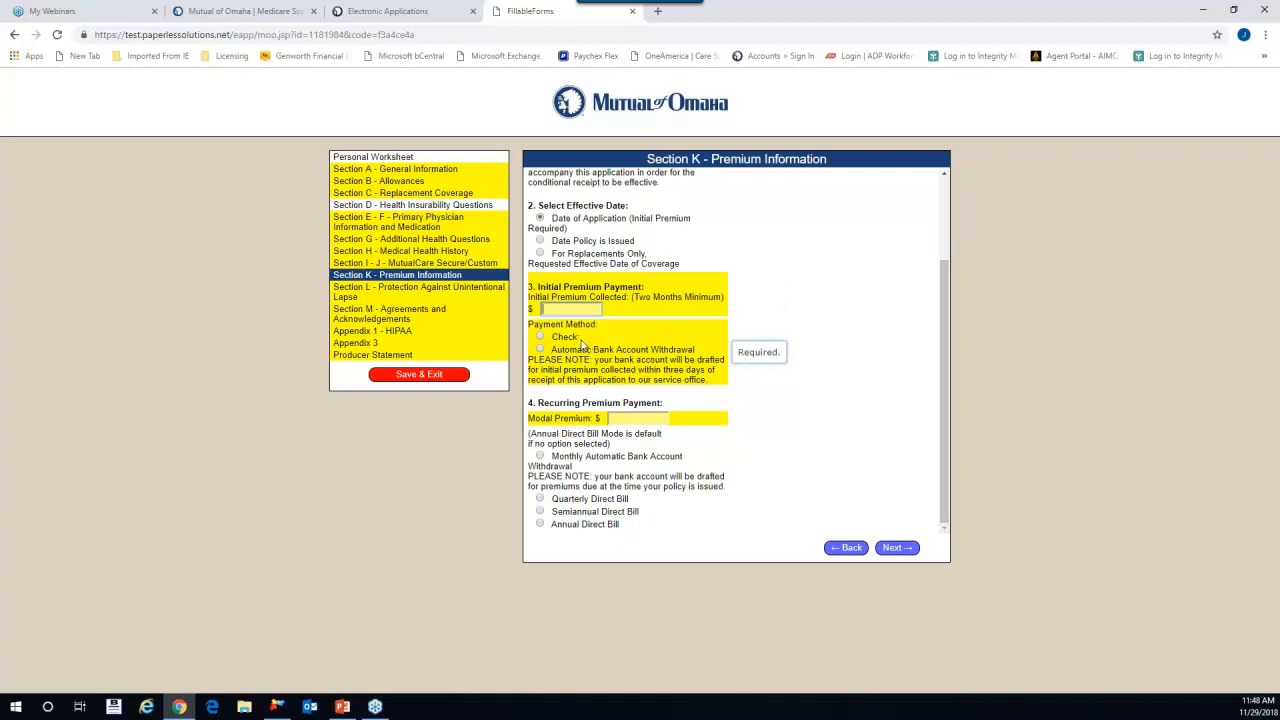
left_click(542, 350)
left_click(573, 311)
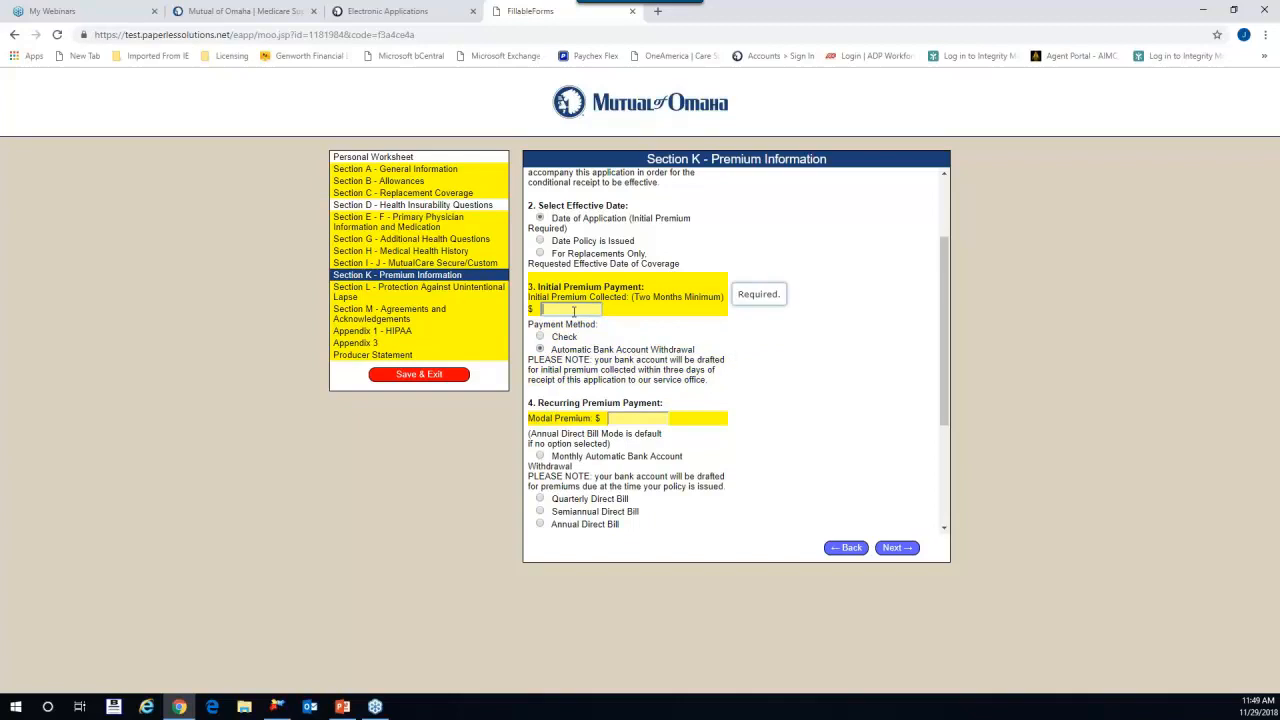
type("168.68")
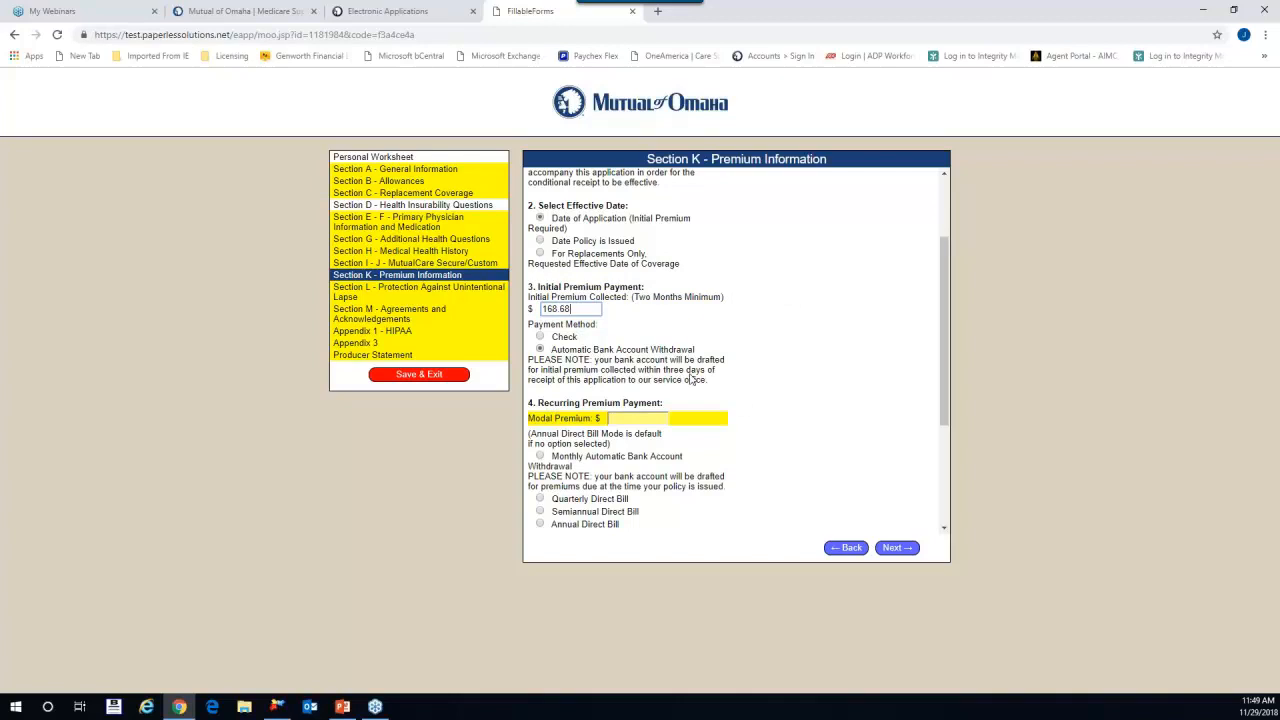
Decline conditional coverage, change the initial premium to 0, and reselect Automatic Bank Account Withdrawal.
scroll(590, 240, "up", 2)
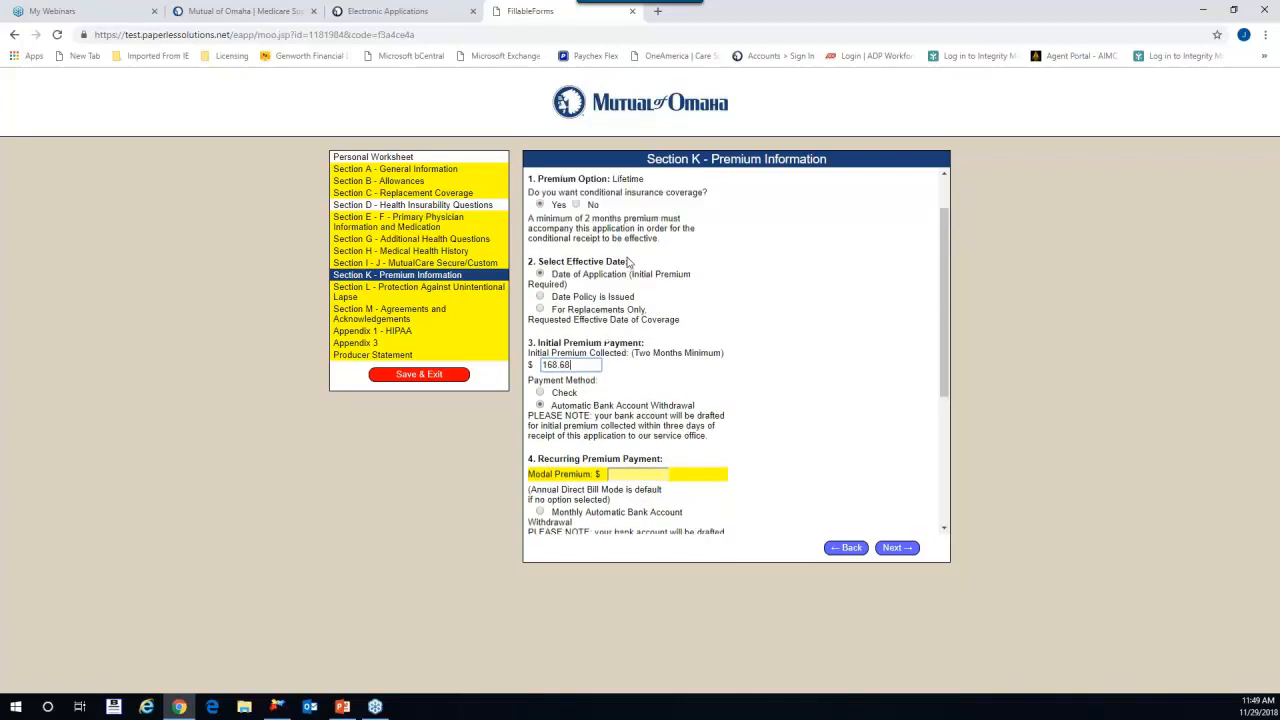
left_click(577, 262)
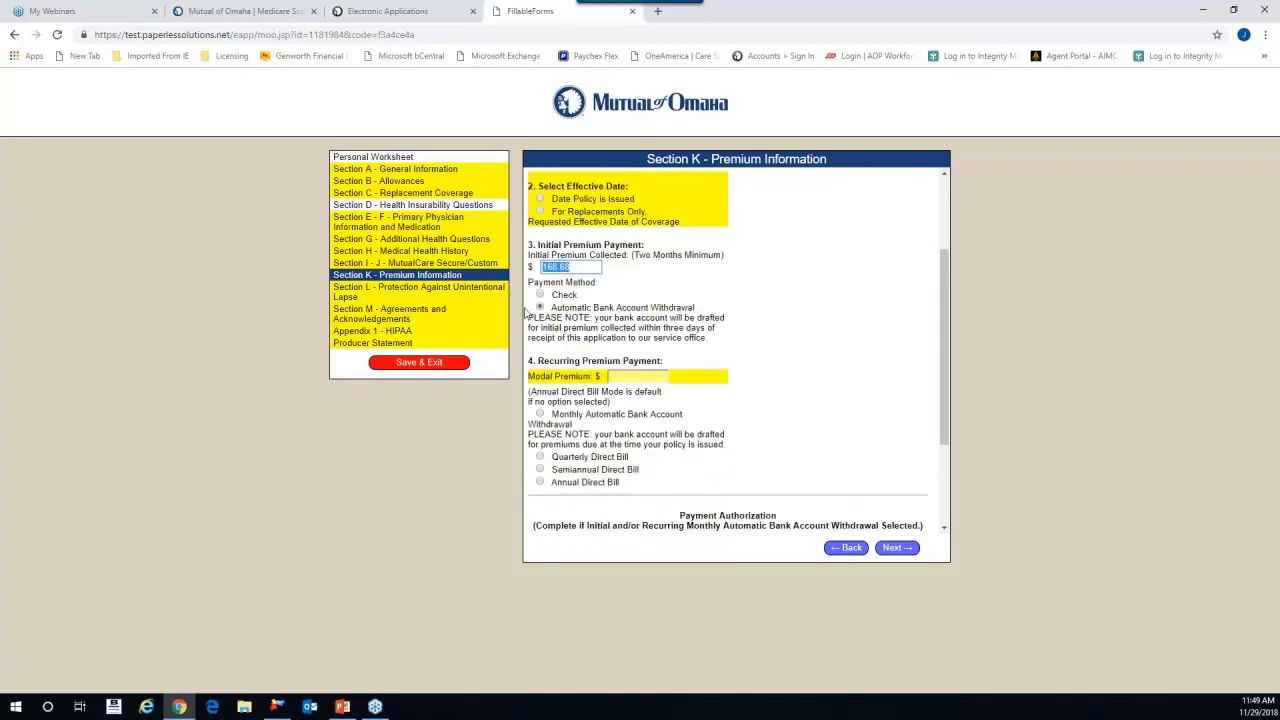
type("0")
left_click_drag(649, 341, 645, 318)
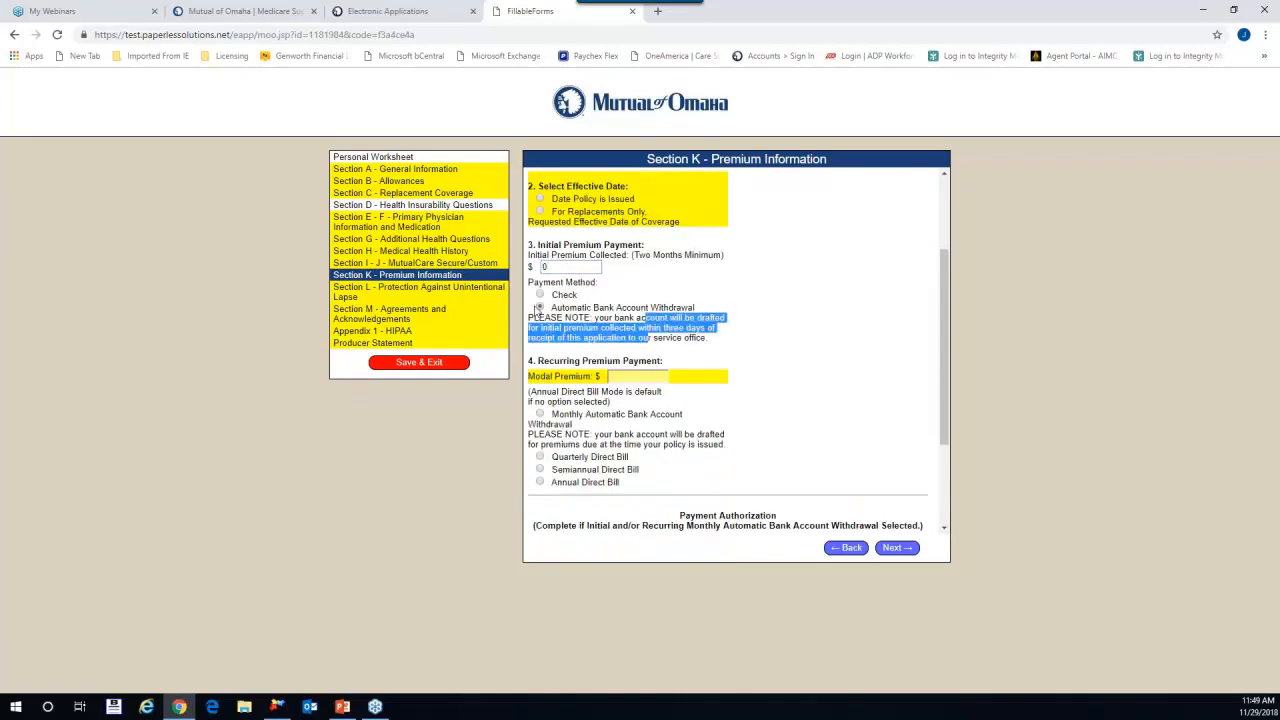
left_click(541, 307)
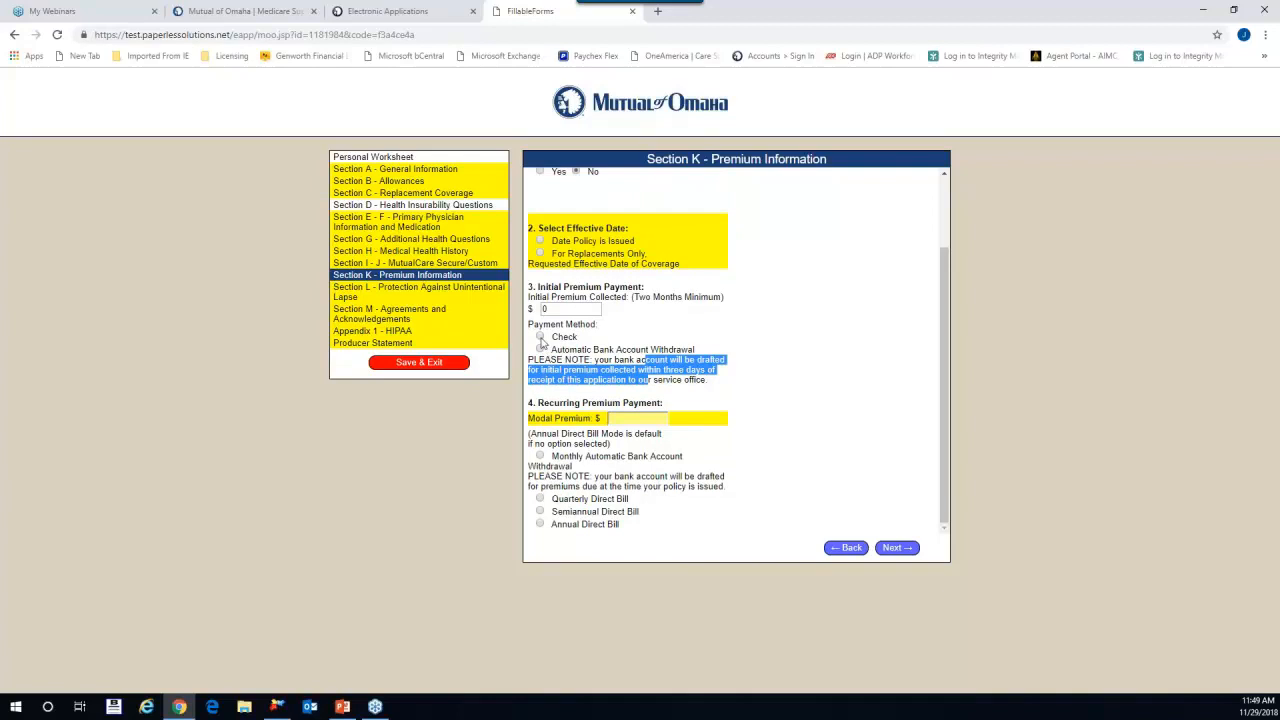
left_click(541, 349)
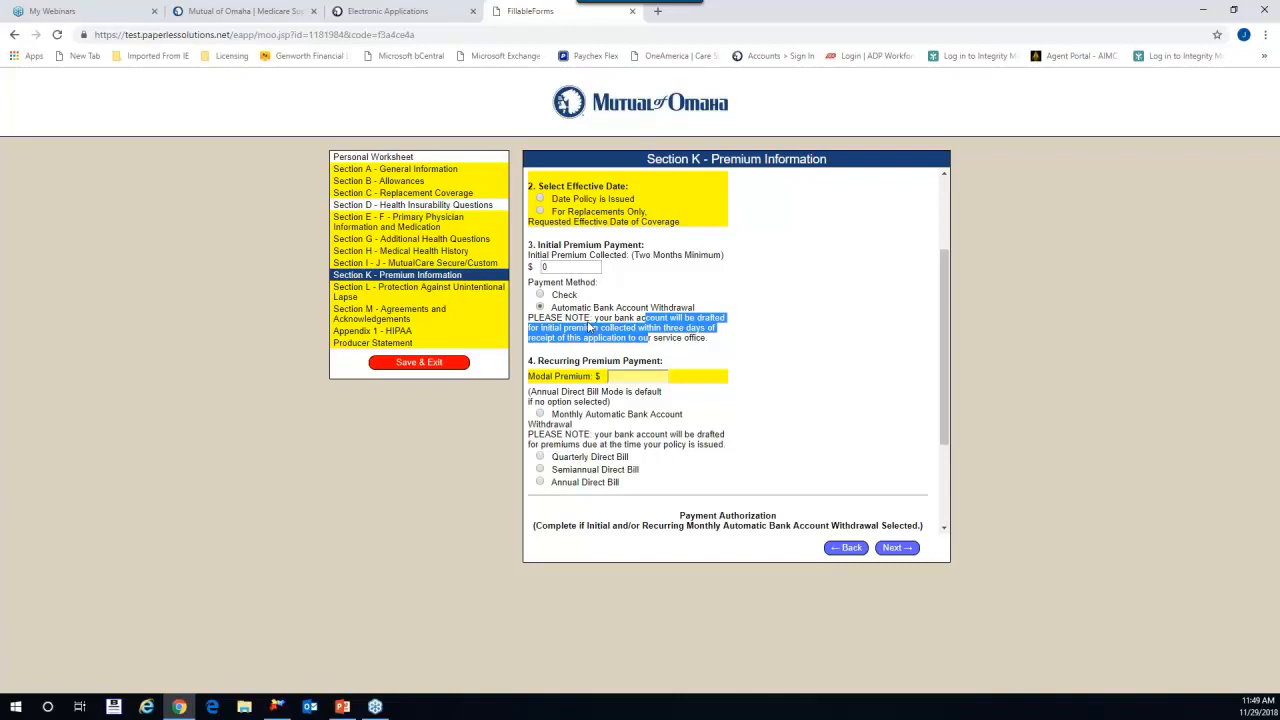
Clear the initial payment method, enter modal premium 158, and choose monthly bank withdrawal.
left_click(772, 331)
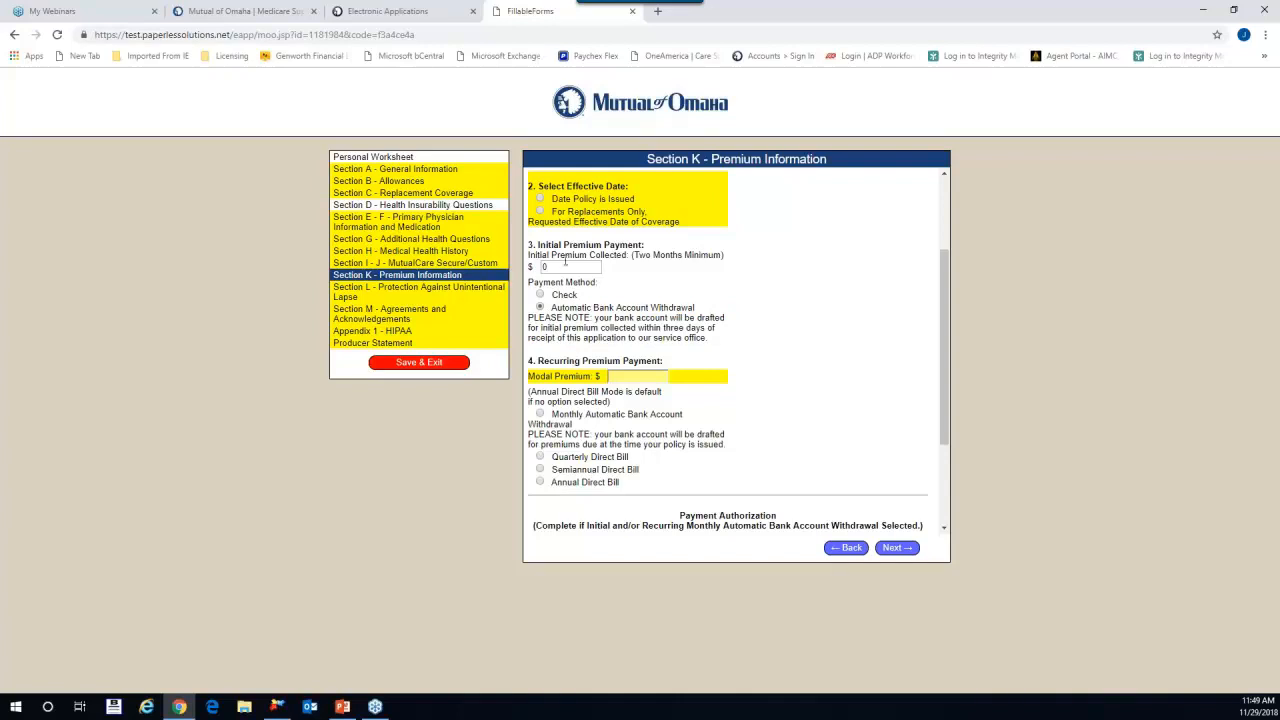
left_click(541, 307)
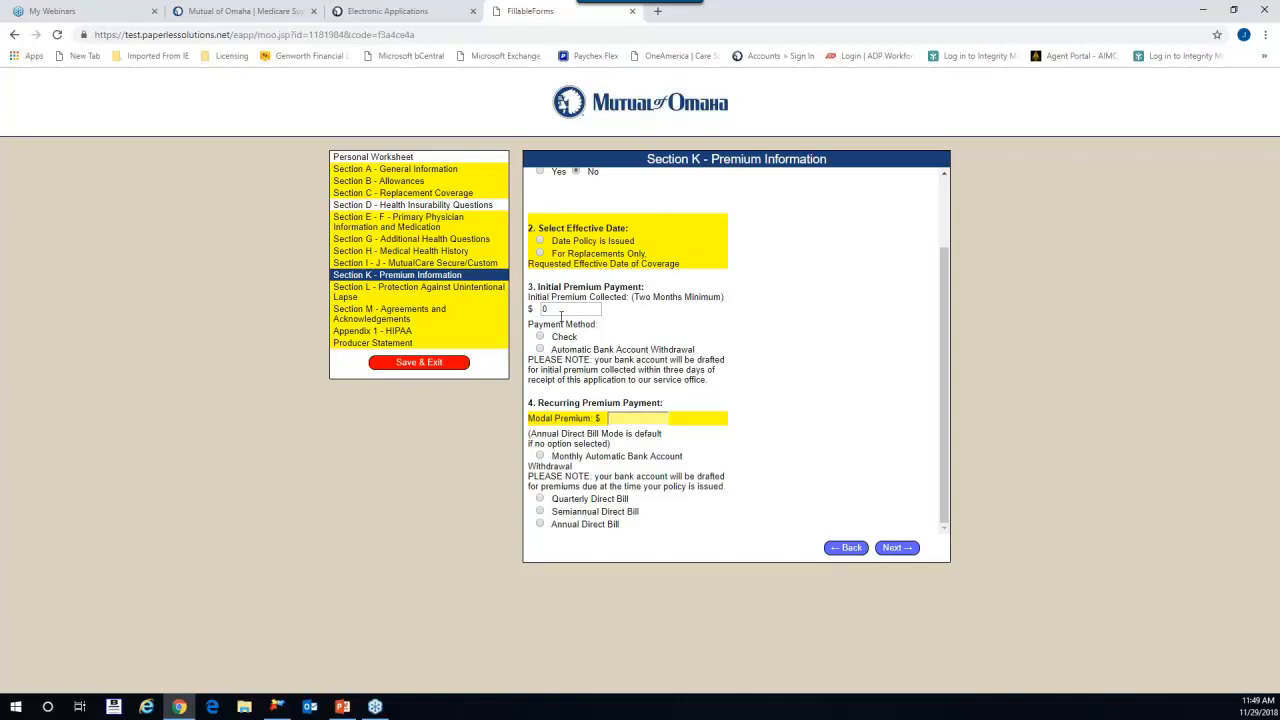
left_click(614, 418)
type("158")
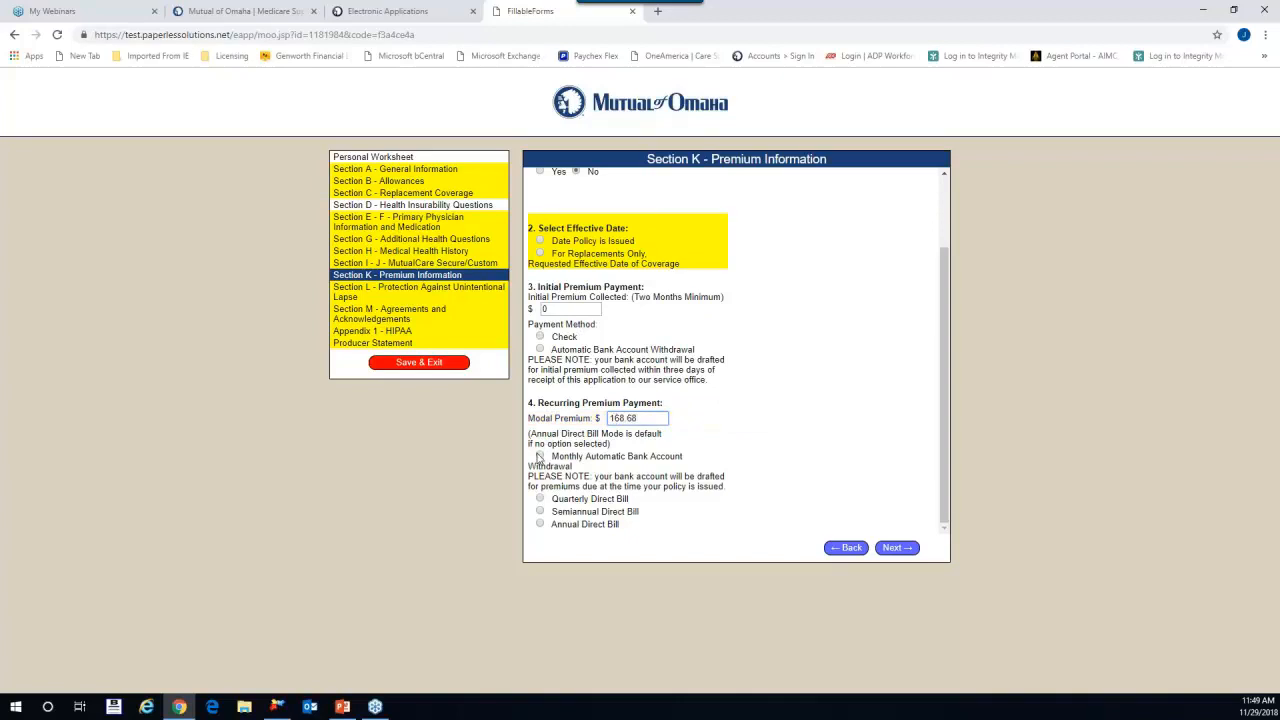
left_click(540, 455)
Switch recurring payments to Annual Direct Bill and replace the modal premium with 2458.58.
scroll(541, 458, "down", 1)
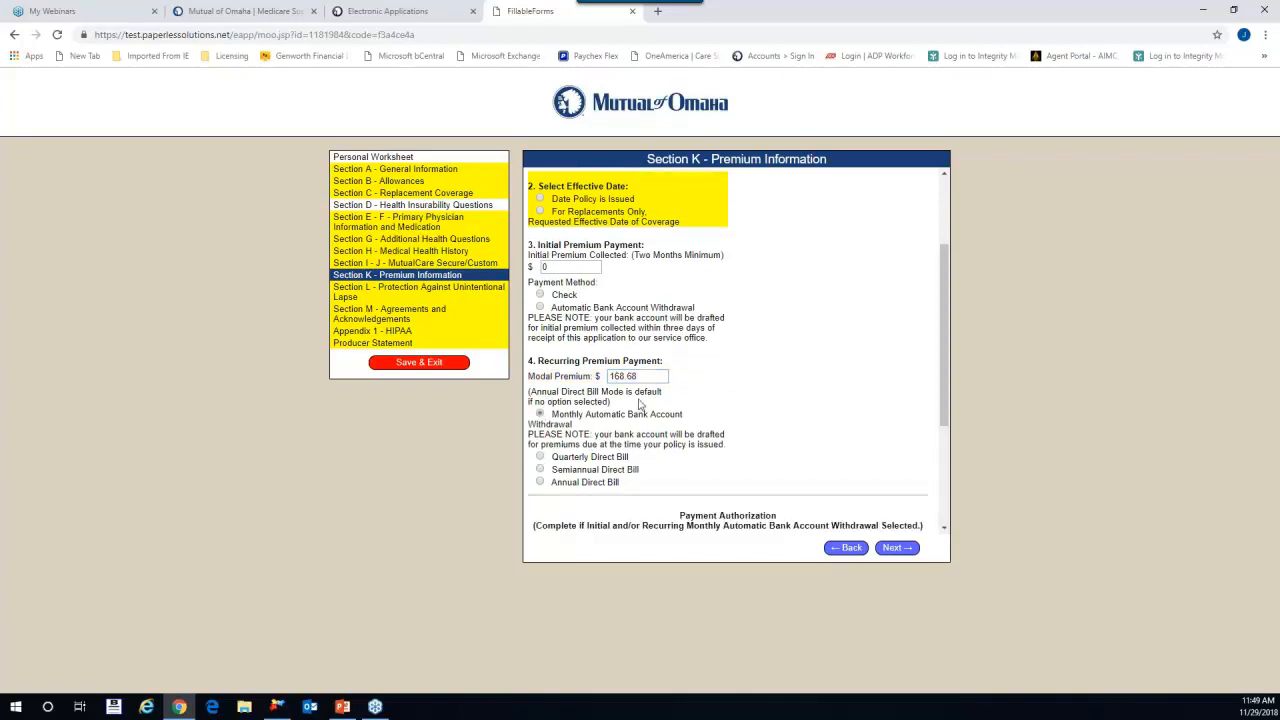
scroll(758, 528, "down", 4)
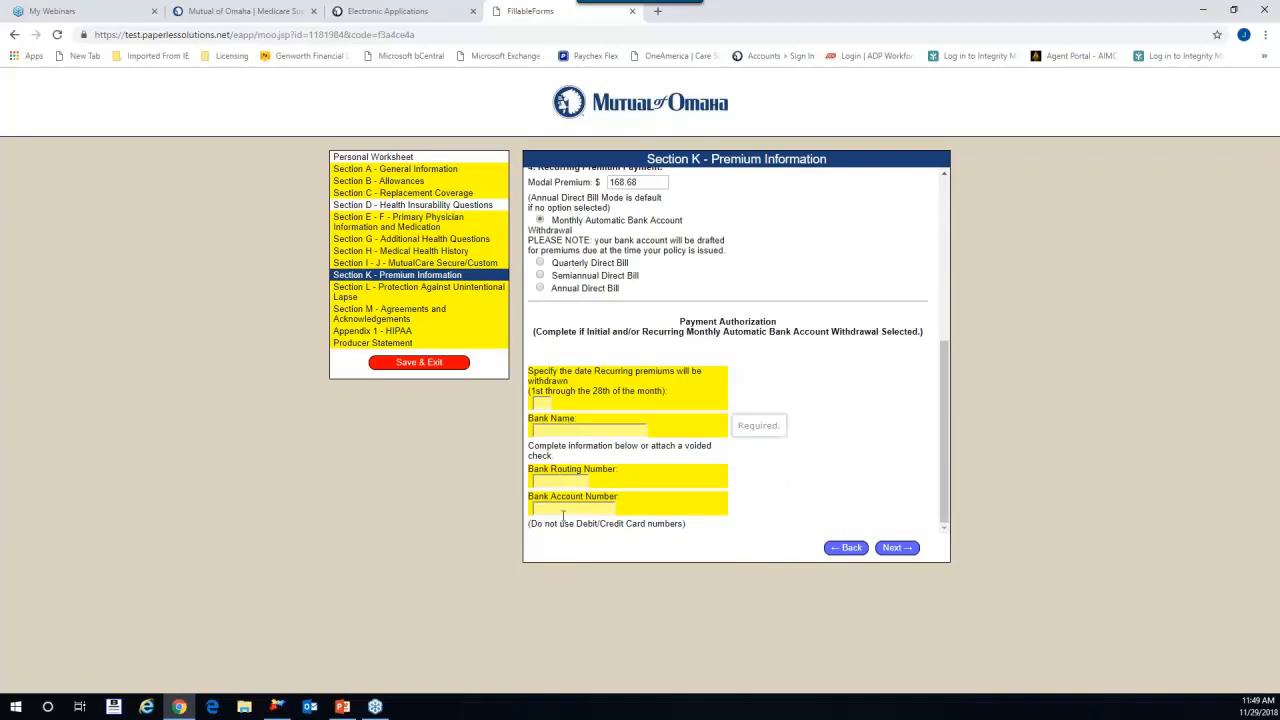
scroll(591, 462, "up", 3)
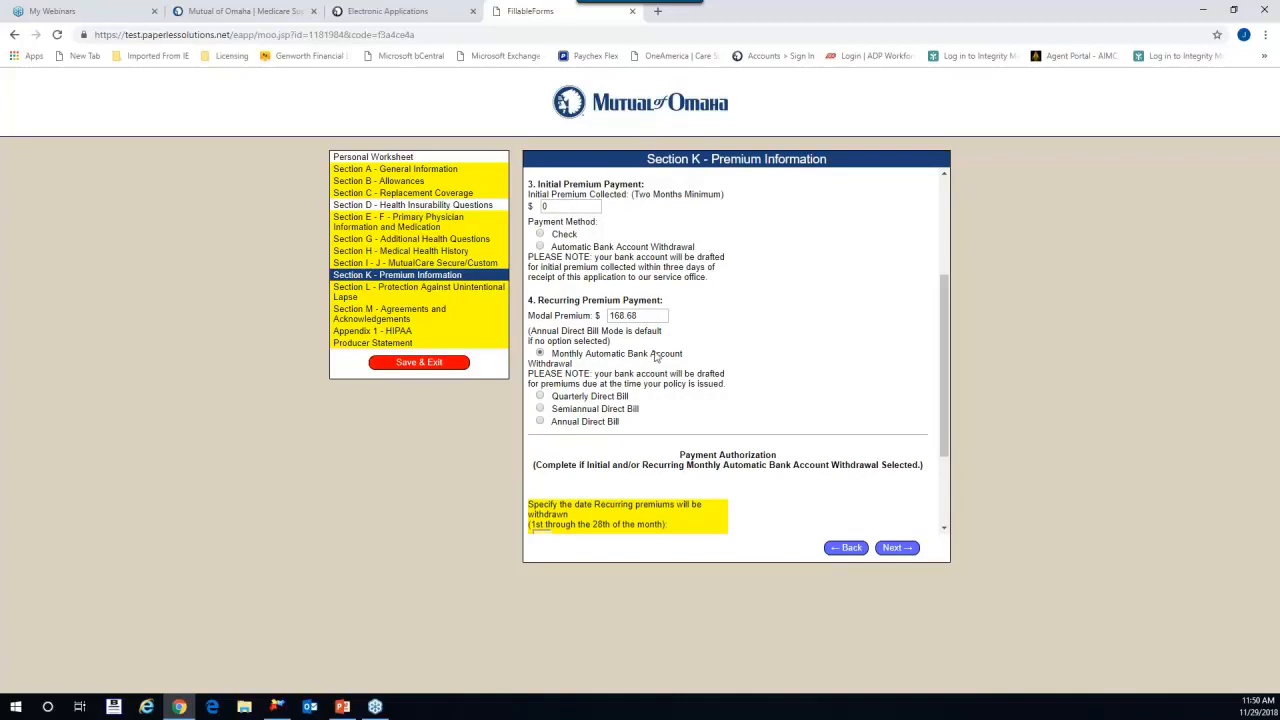
scroll(657, 355, "down", 1)
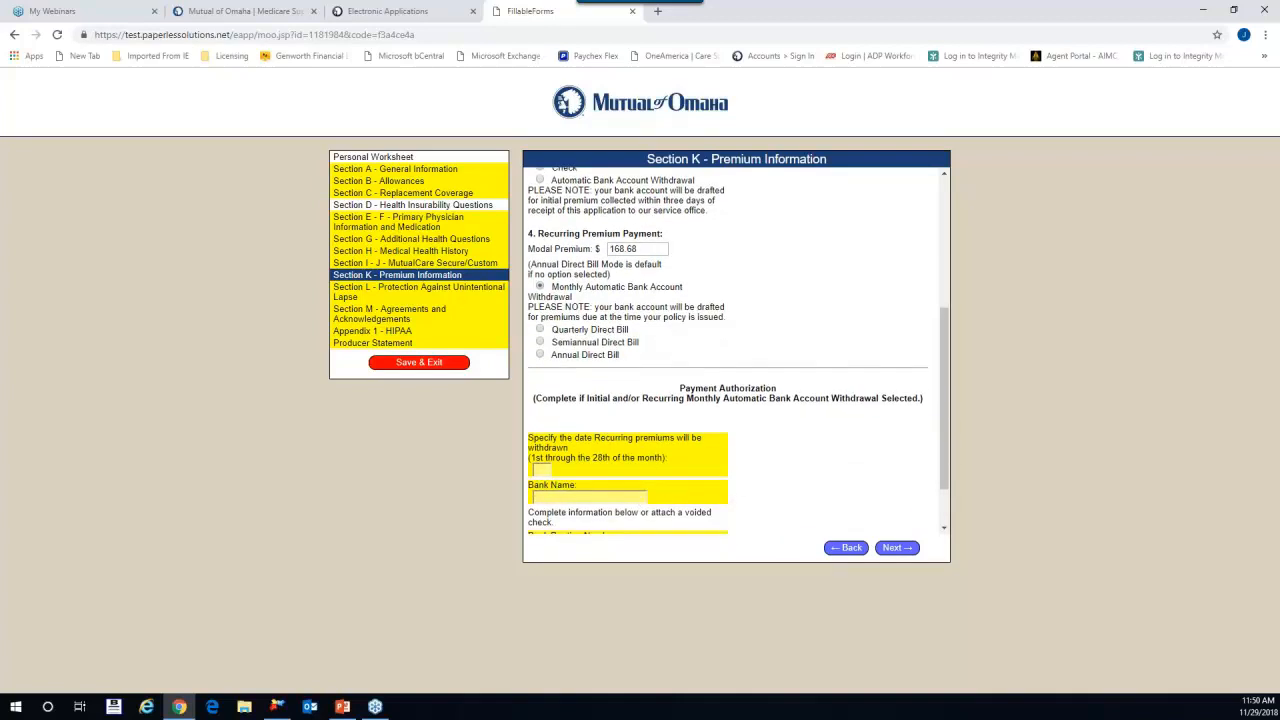
left_click(540, 356)
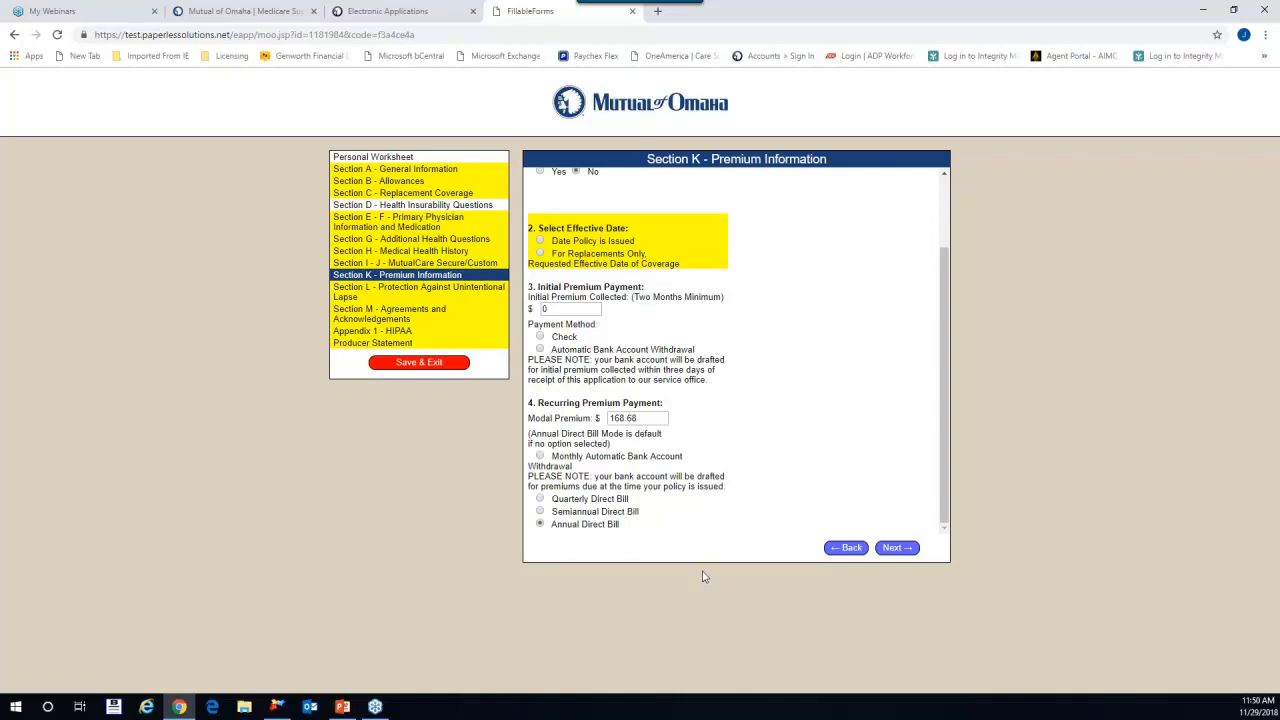
left_click(633, 418)
left_click_drag(633, 418, 531, 420)
type("2458.58")
Save & Exit despite unsatisfied requirements, then view the 12:36 PM application from the list.
left_click(905, 549)
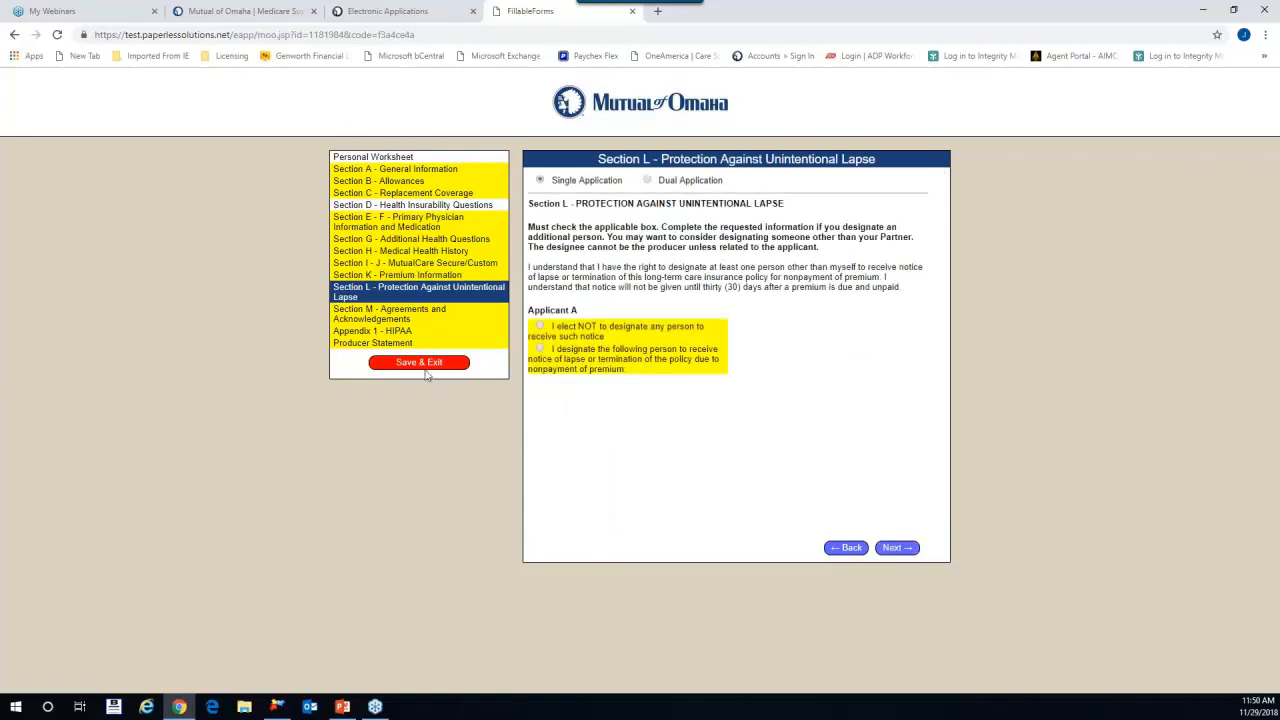
left_click(458, 239)
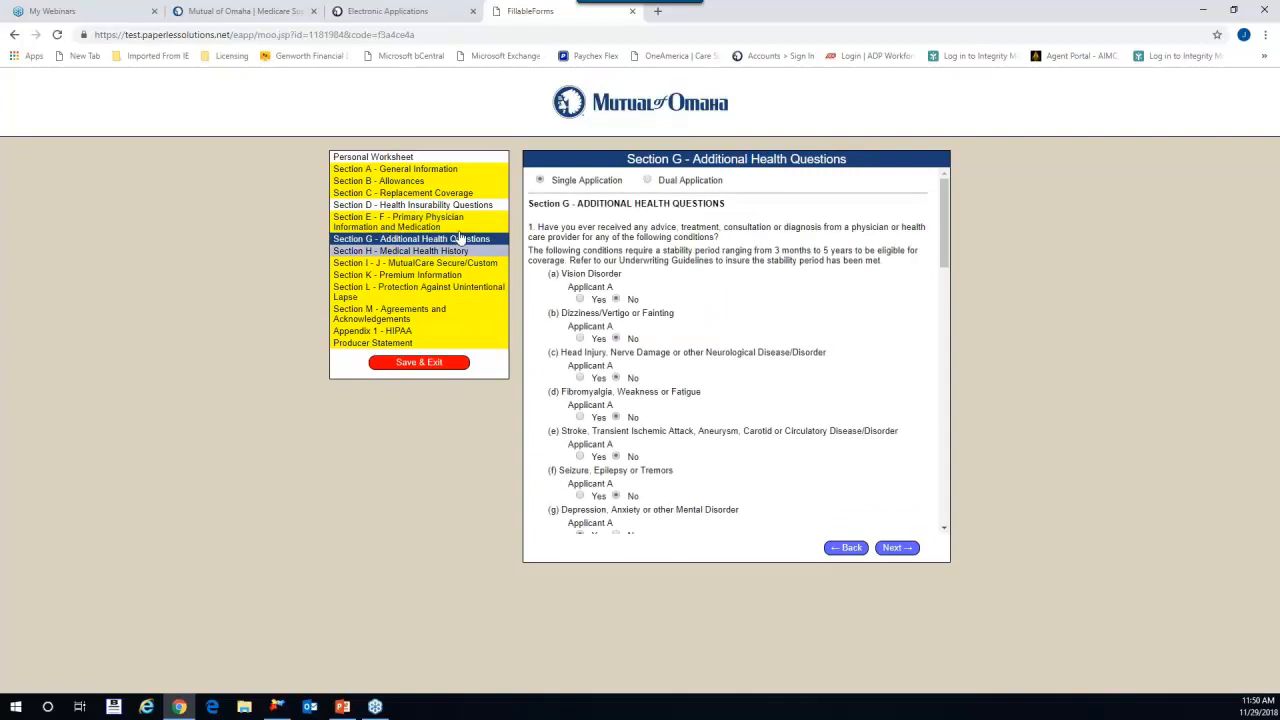
left_click(430, 364)
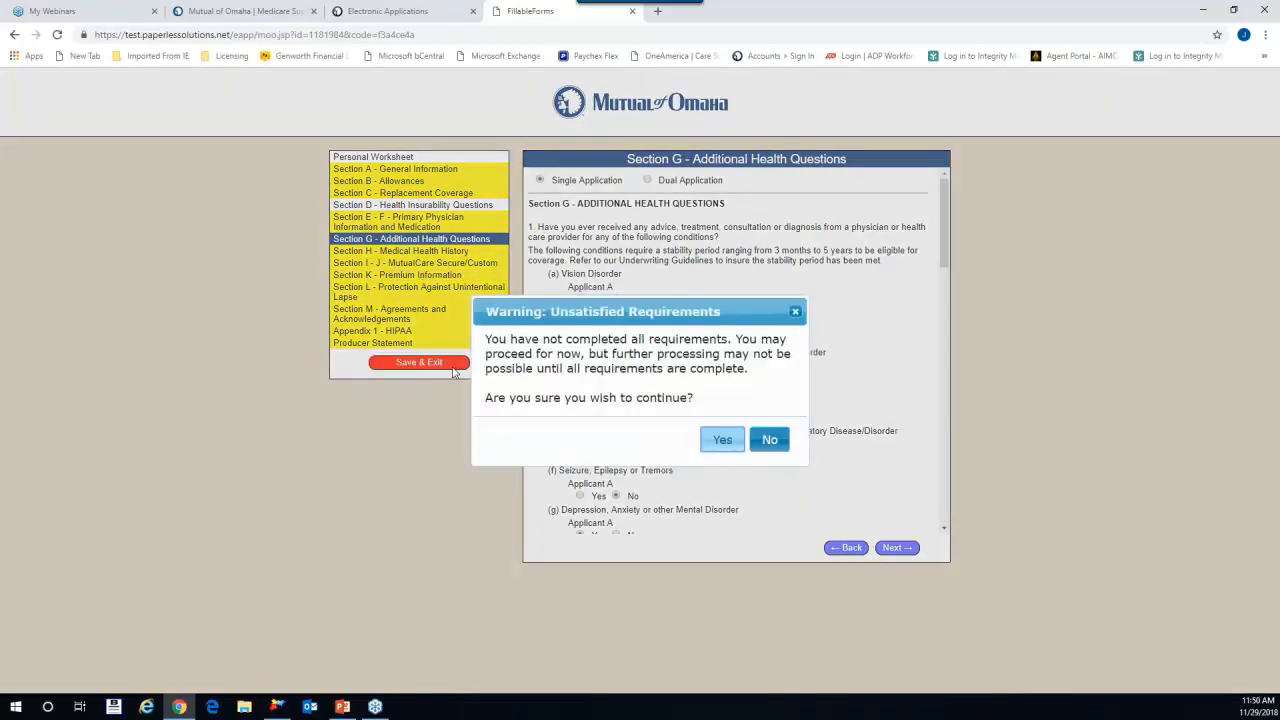
left_click(723, 438)
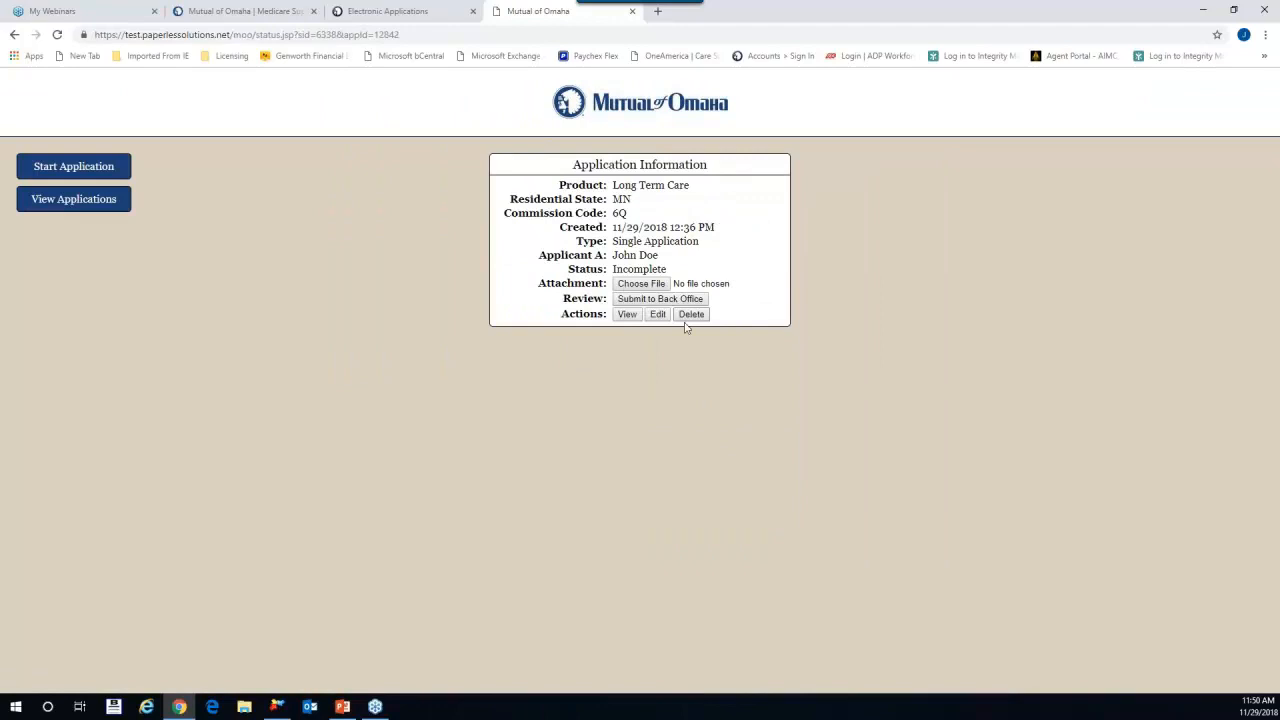
left_click(113, 201)
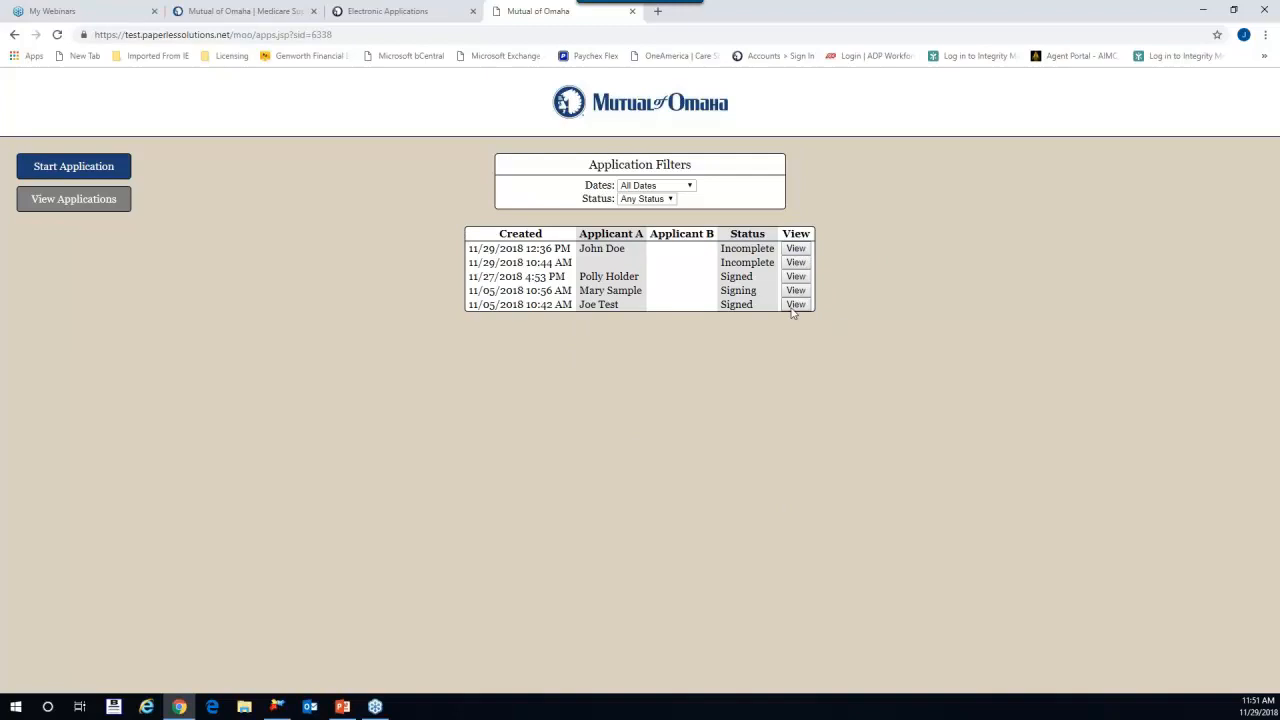
left_click(796, 249)
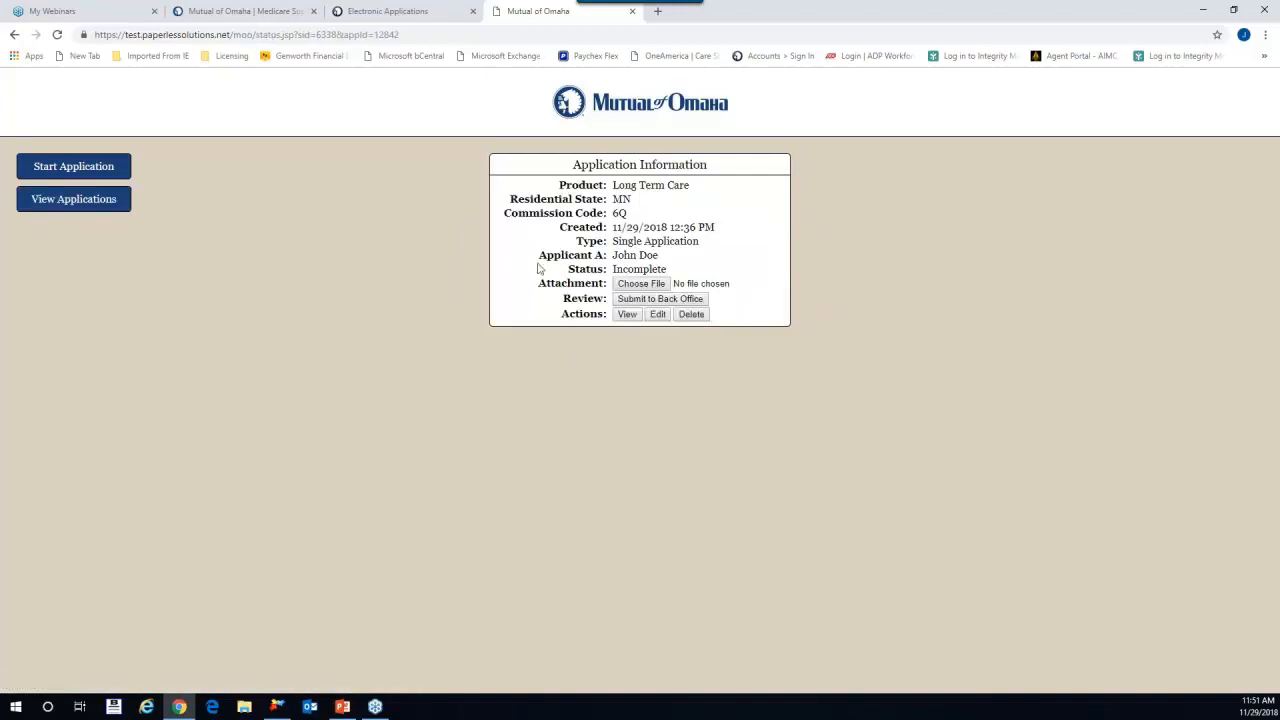
In Additional Health Questions, answer No to questions 2 through inpatient treatment.
left_click(657, 315)
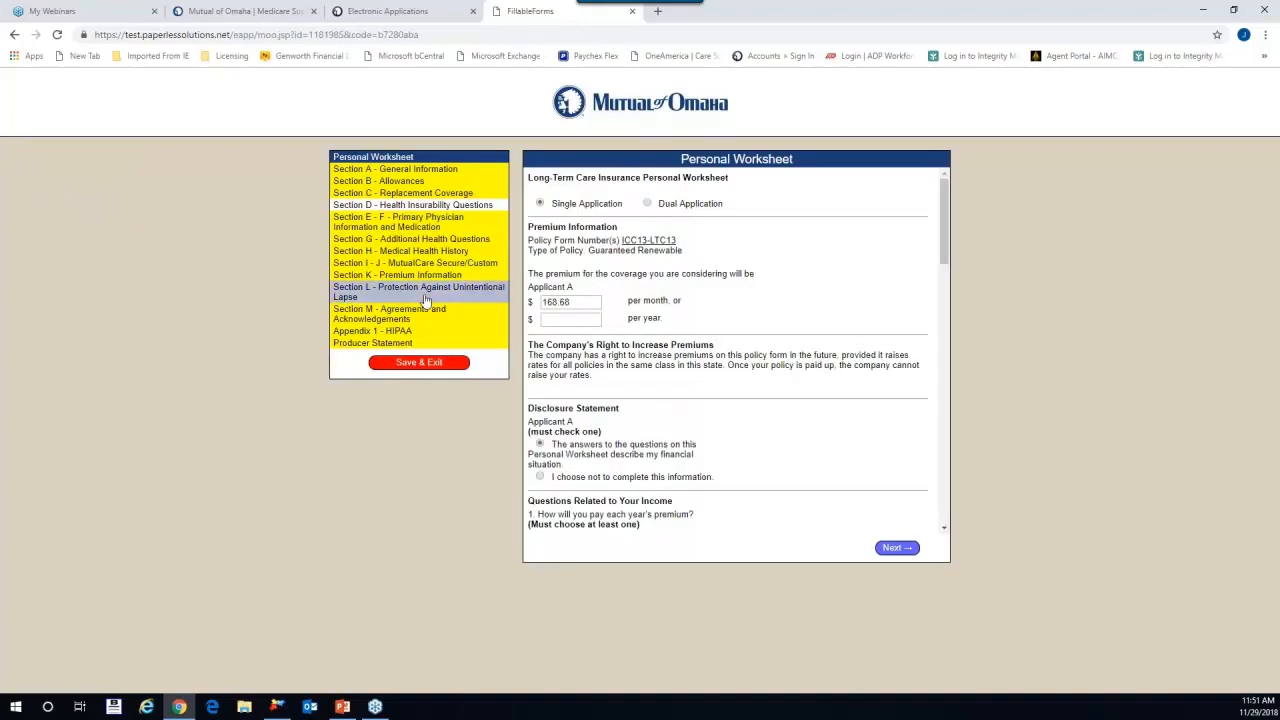
left_click(404, 241)
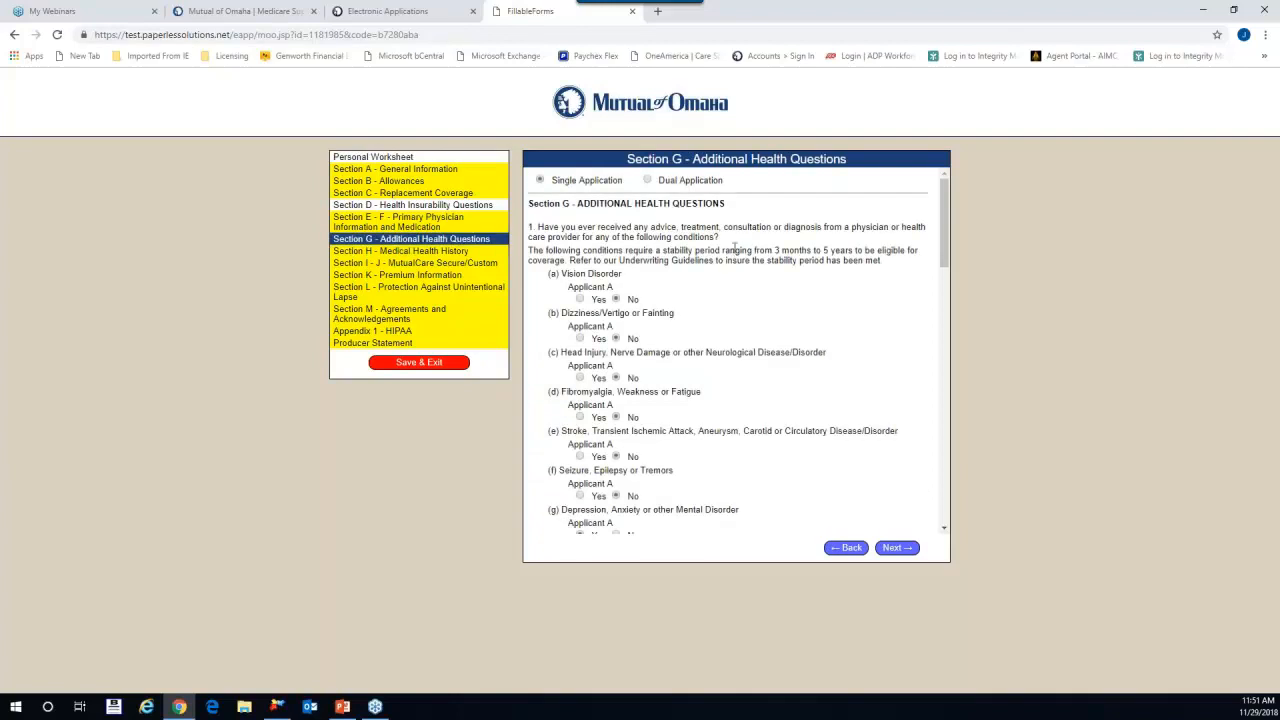
scroll(708, 391, "down", 8)
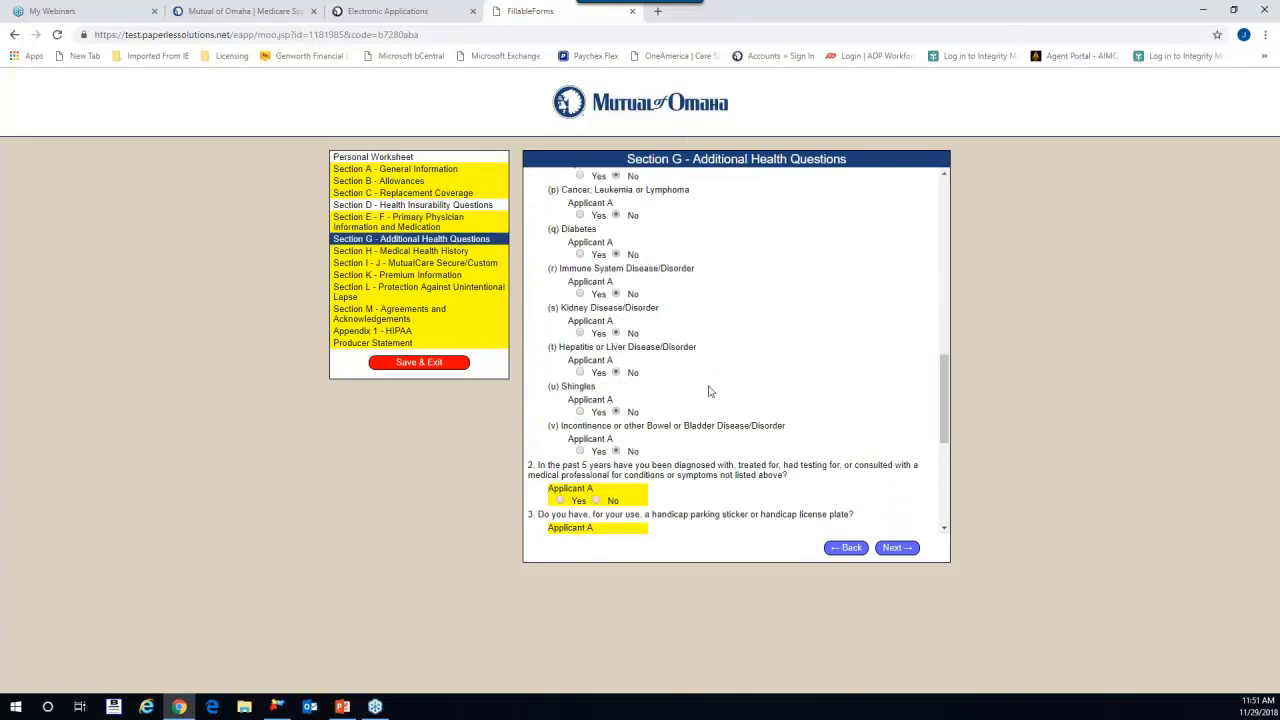
scroll(708, 391, "down", 6)
scroll(597, 312, "up", 3)
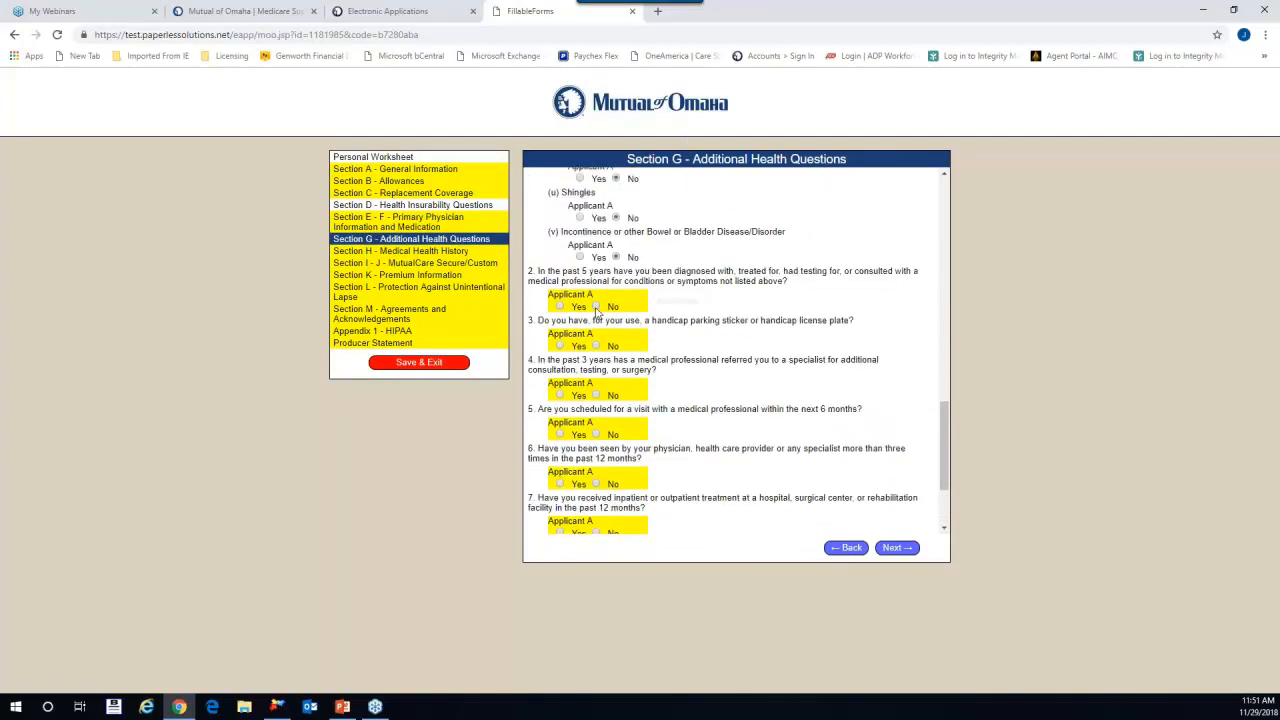
left_click(596, 306)
left_click(596, 345)
left_click(596, 394)
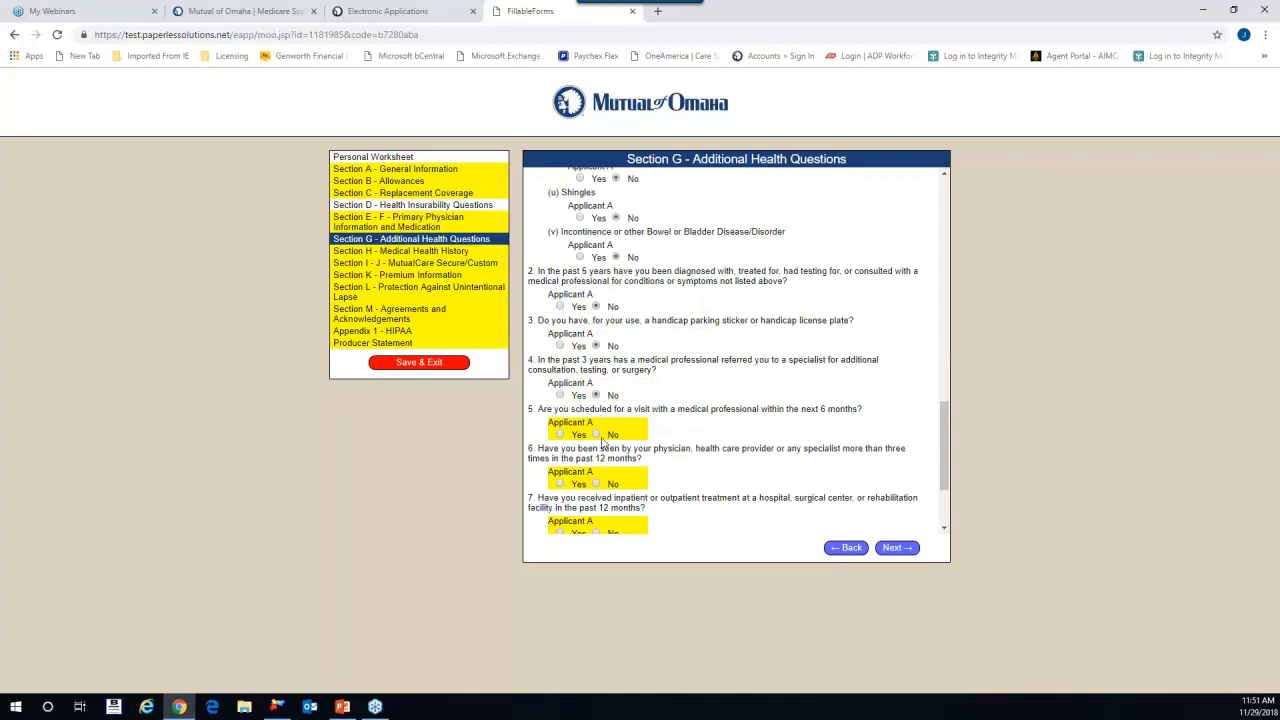
left_click(596, 434)
left_click(596, 483)
scroll(645, 459, "down", 3)
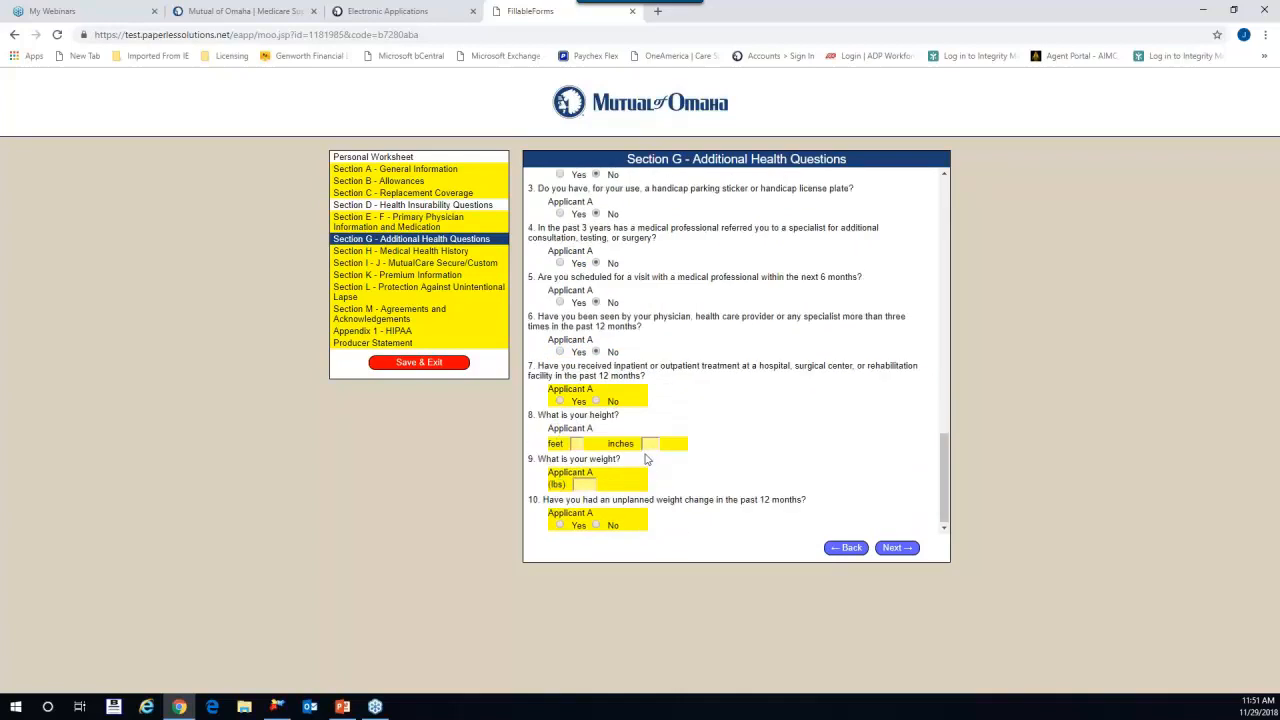
left_click(596, 400)
Enter height 5 ft 7 in and weight 167 lbs for Applicant A.
left_click(582, 441)
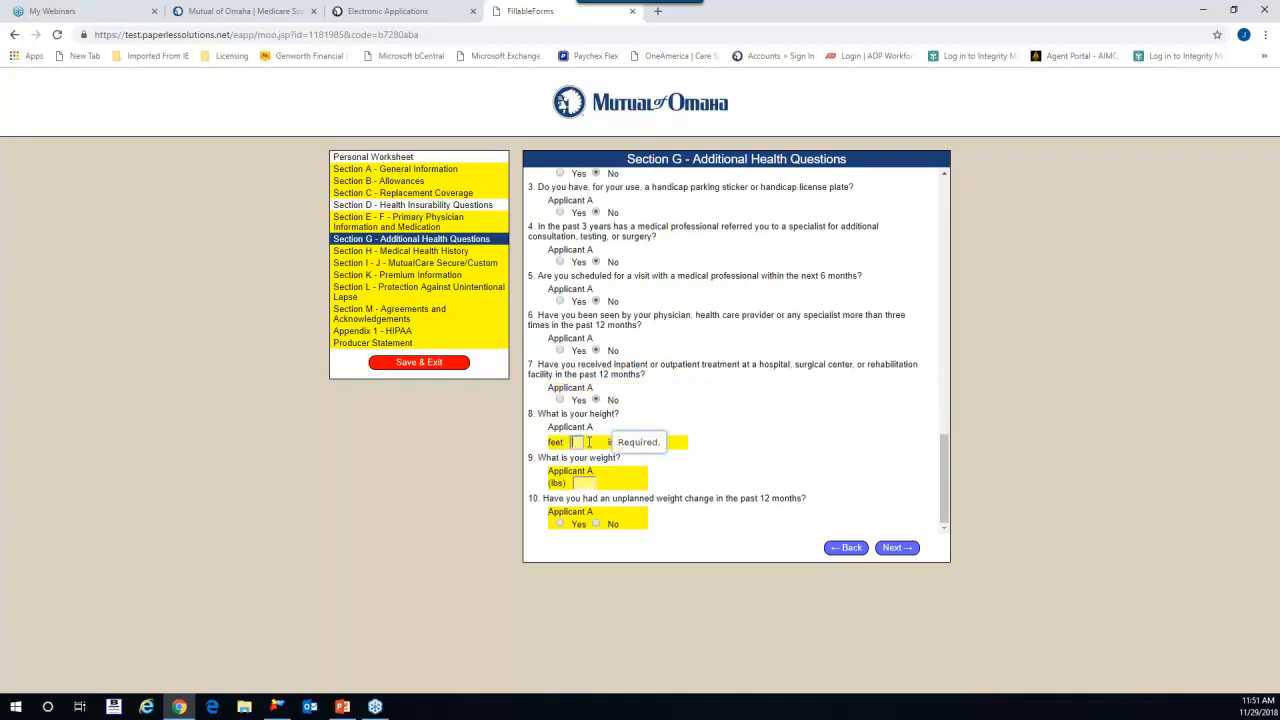
type("5")
key("Tab")
type("7")
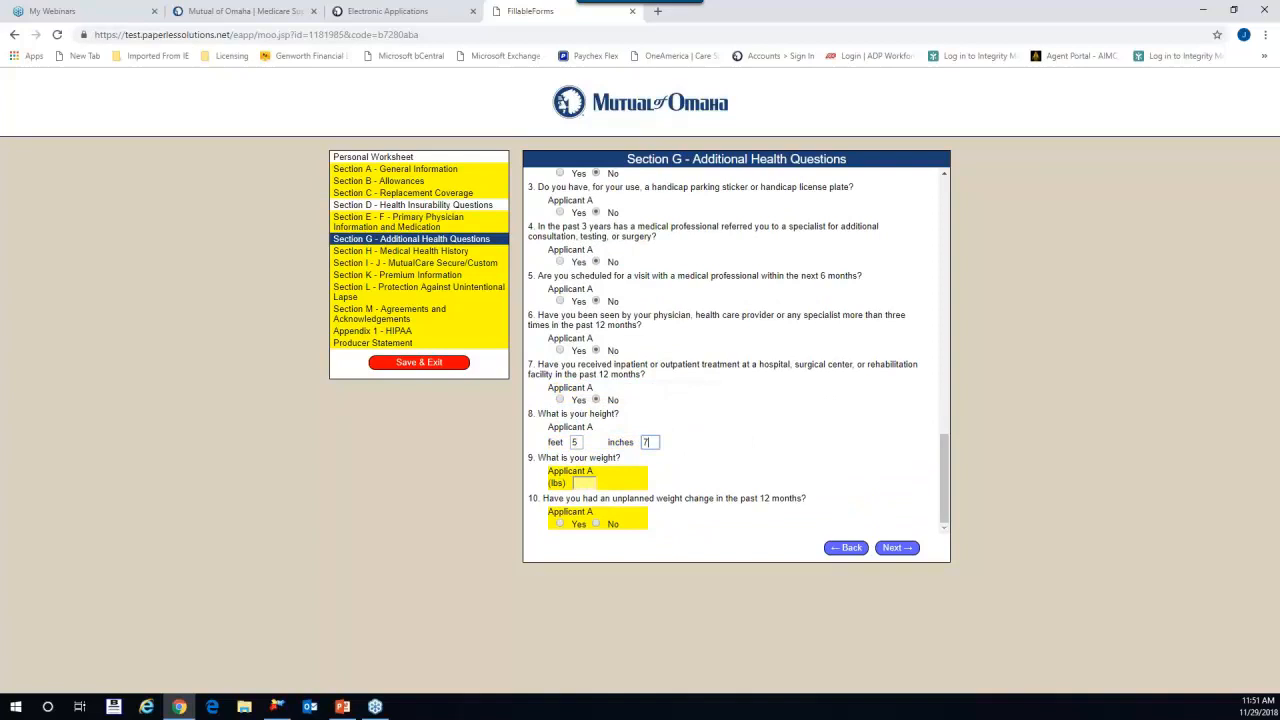
left_click(579, 482)
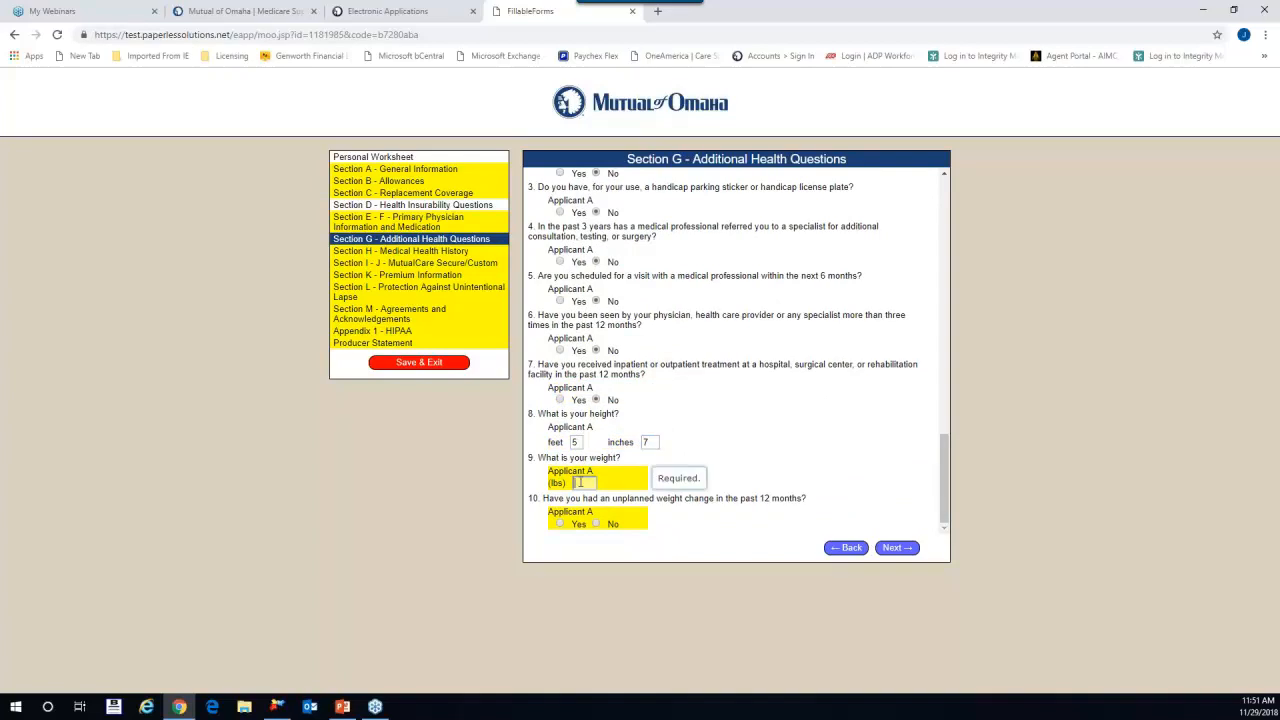
type("167")
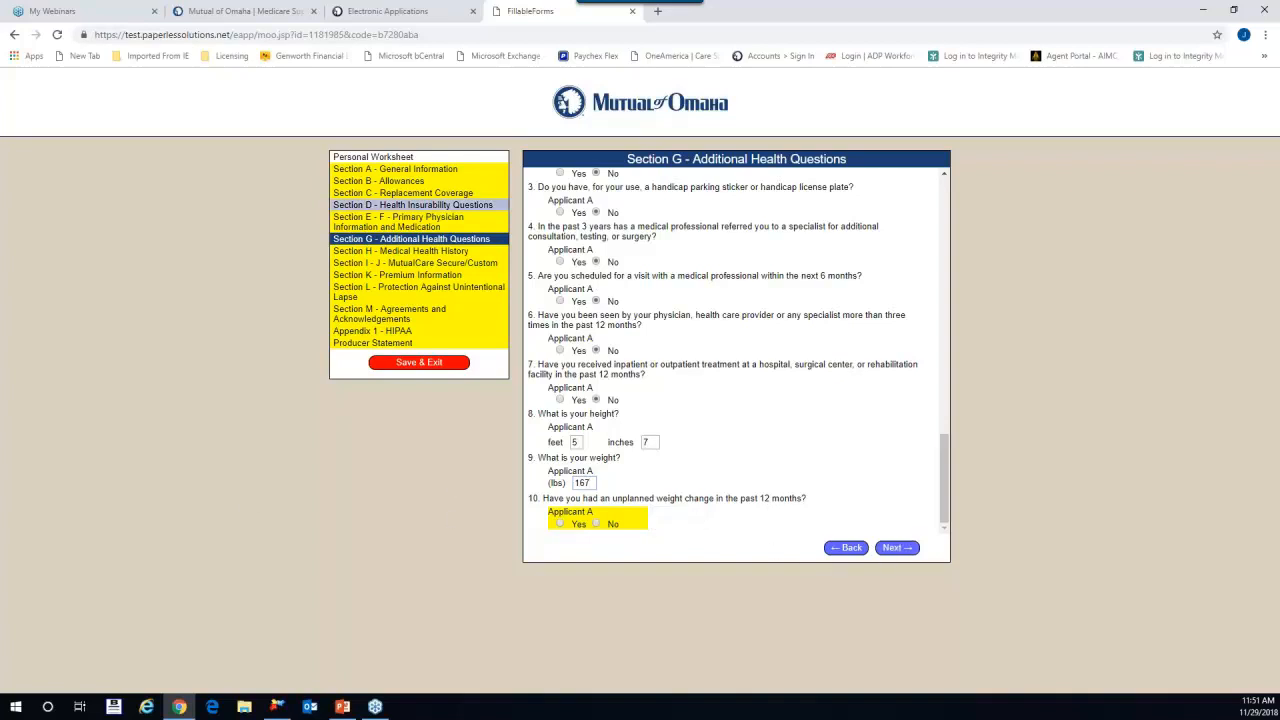
left_click(408, 342)
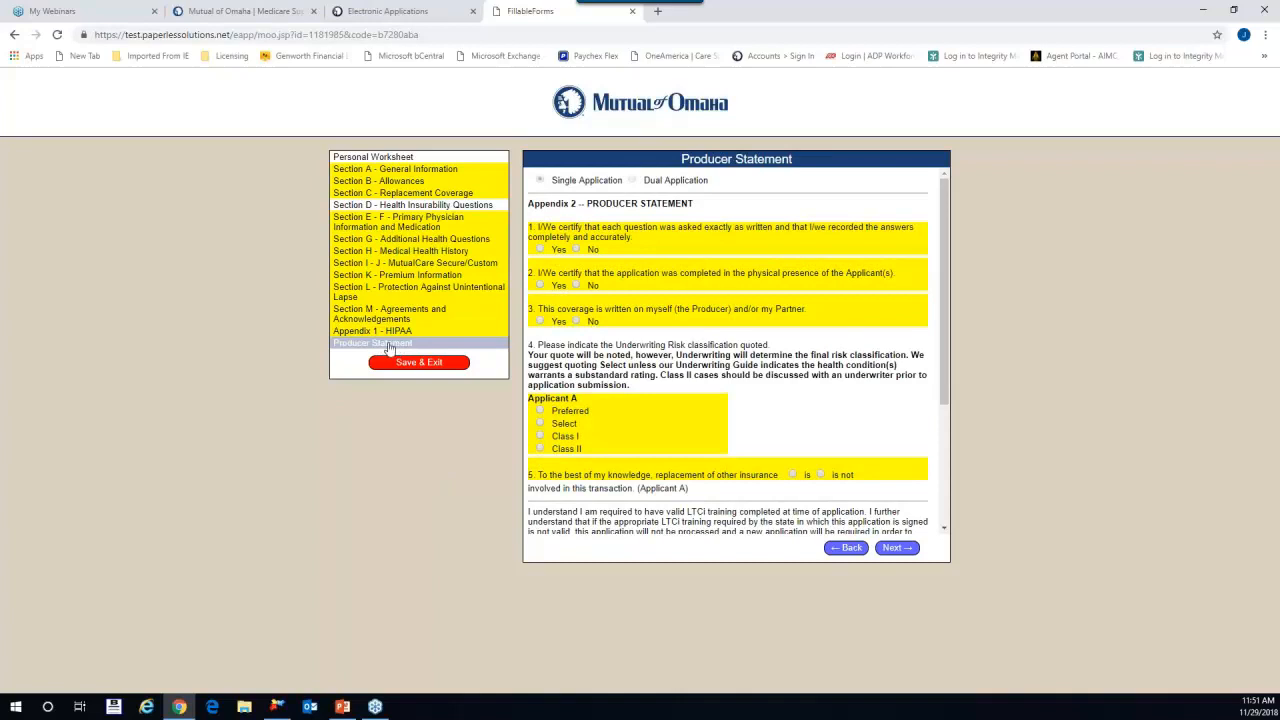
Answer Yes to 'Is there a second Producer?' in the Producer Statement.
scroll(701, 276, "down", 3)
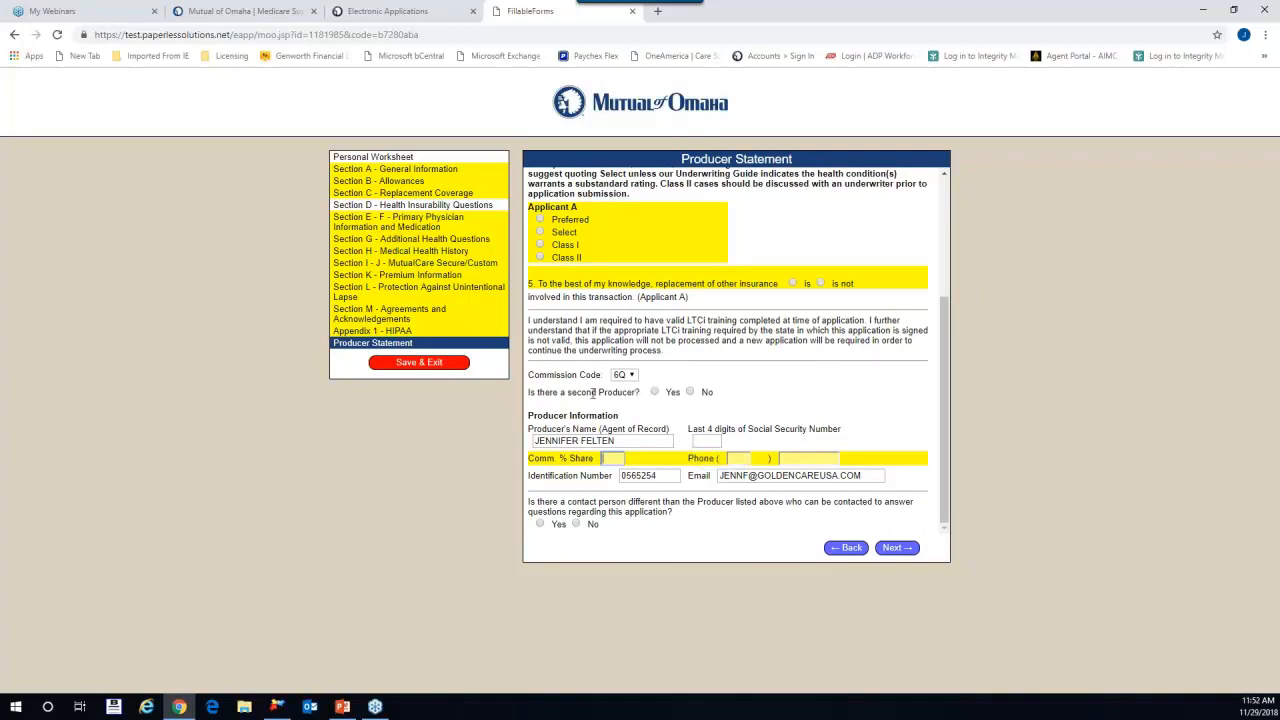
left_click(655, 392)
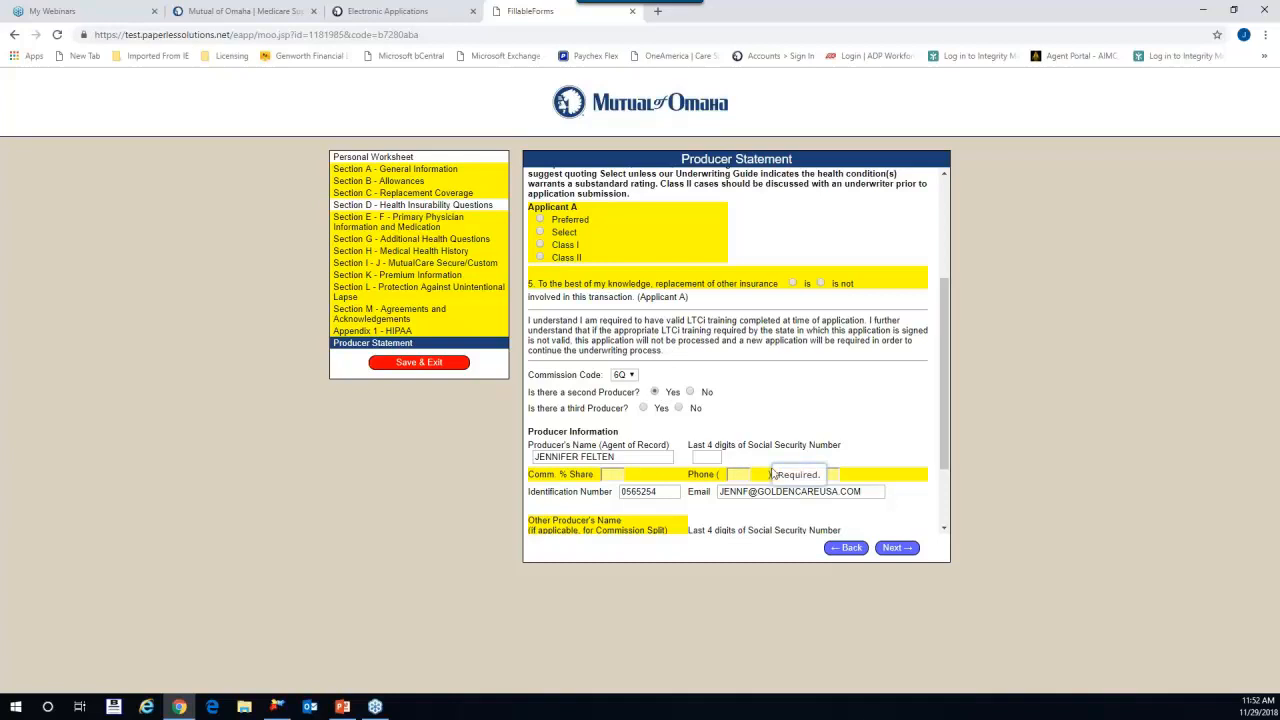
scroll(748, 467, "down", 2)
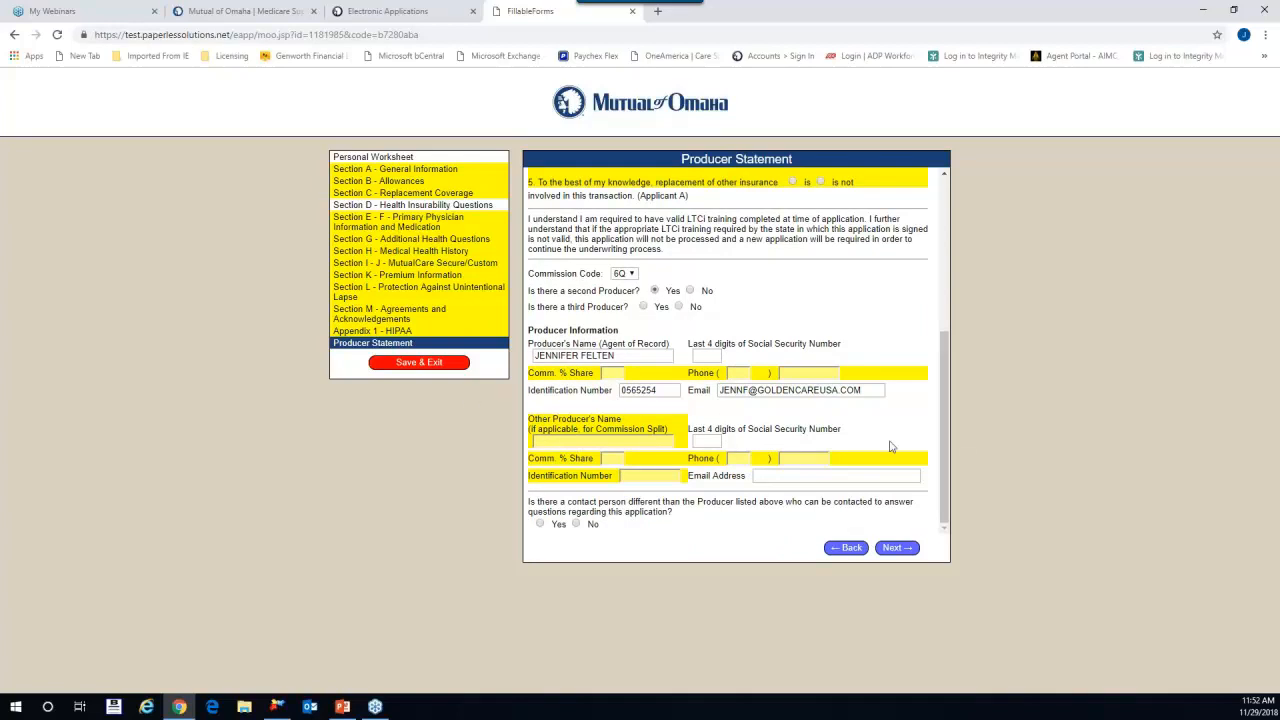
Review the Producer Statement, then Save & Exit and confirm Yes on the Unsatisfied Requirements warning.
scroll(836, 416, "up", 2)
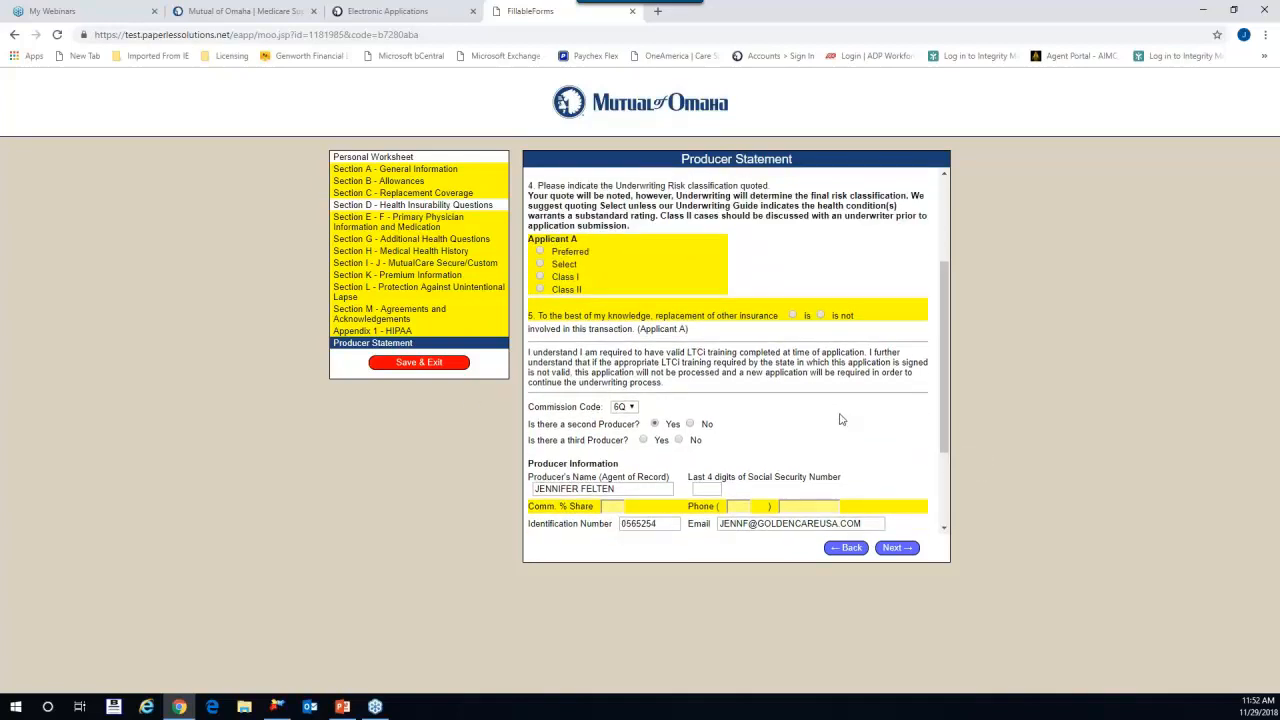
scroll(840, 419, "up", 2)
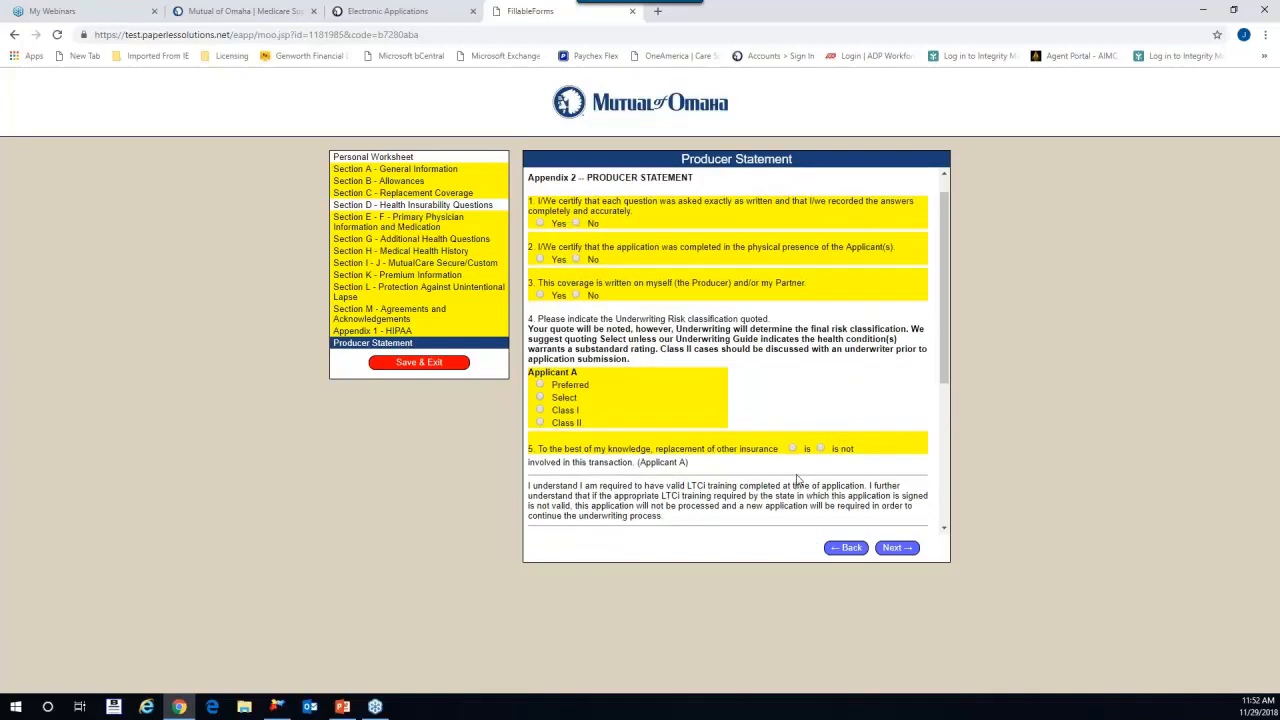
scroll(805, 480, "down", 3)
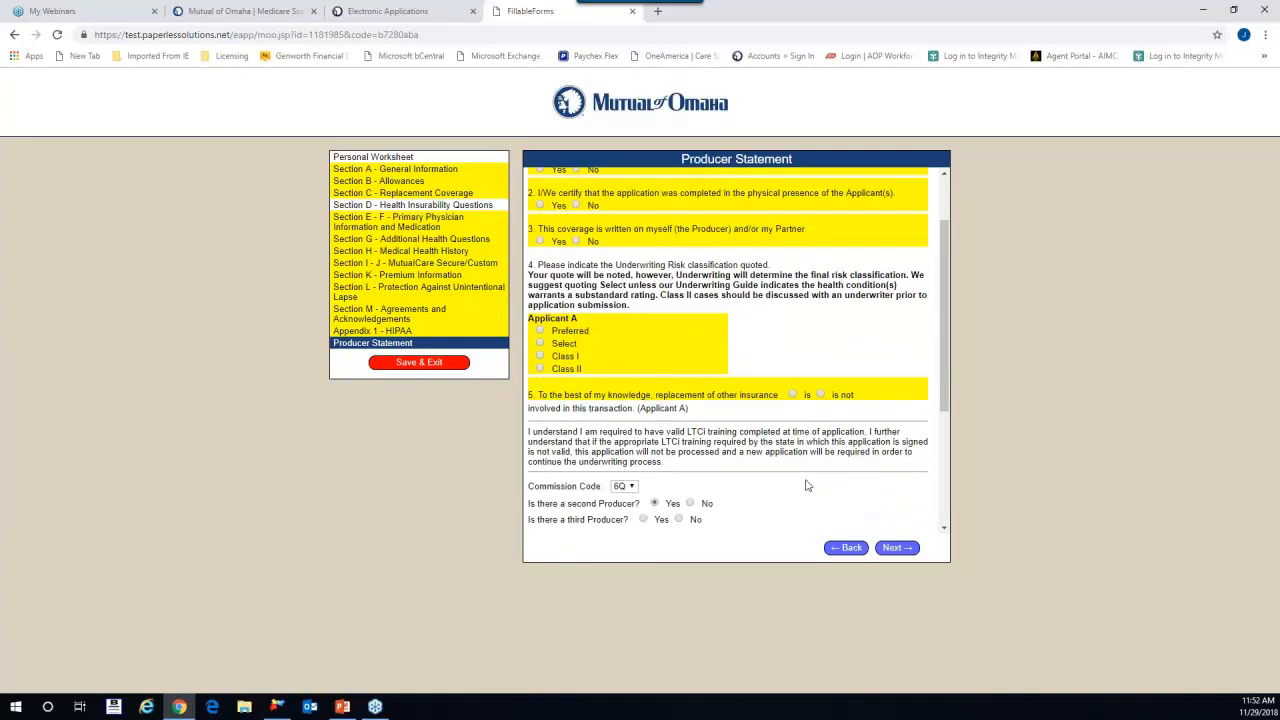
scroll(801, 472, "up", 3)
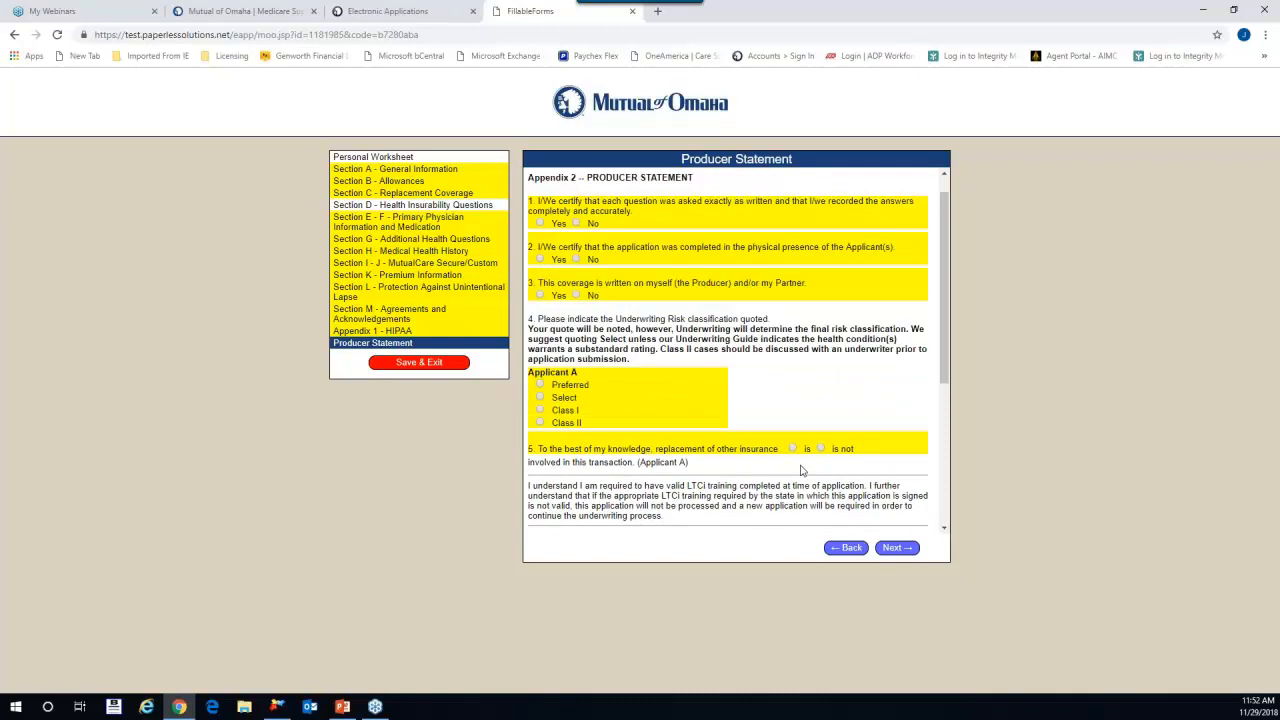
scroll(800, 470, "up", 1)
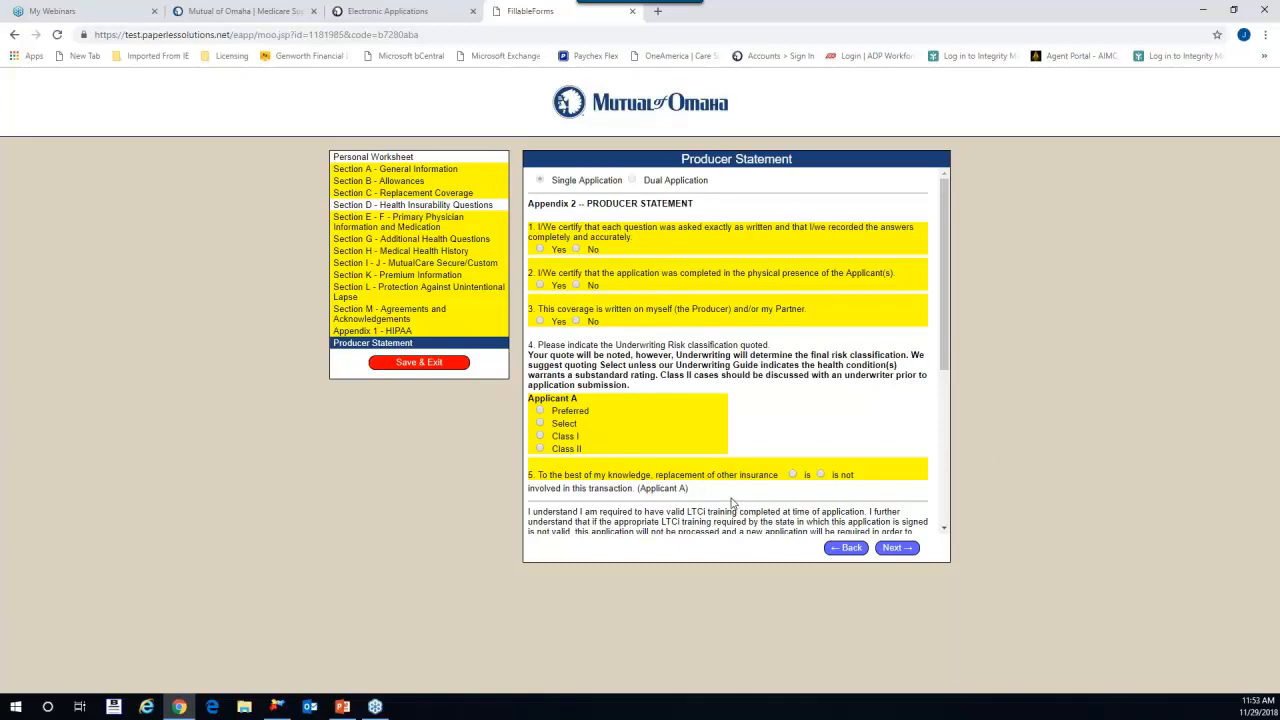
scroll(731, 495, "down", 1)
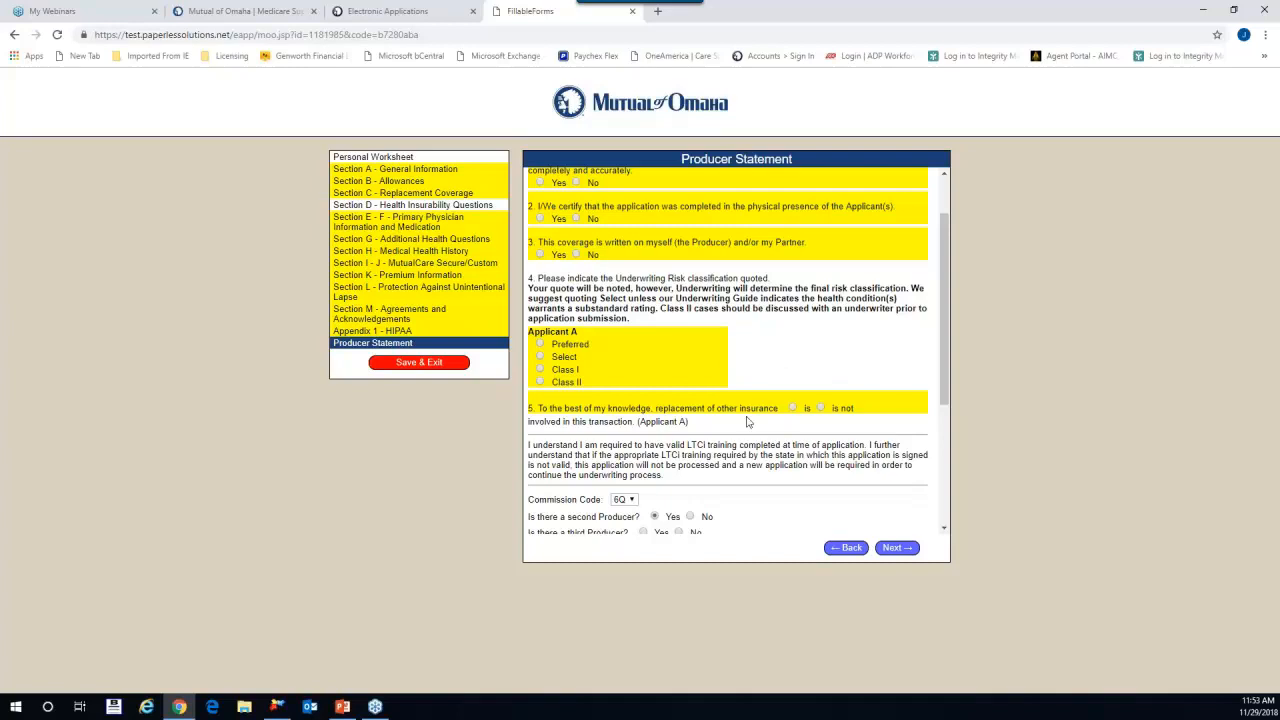
scroll(760, 437, "down", 1)
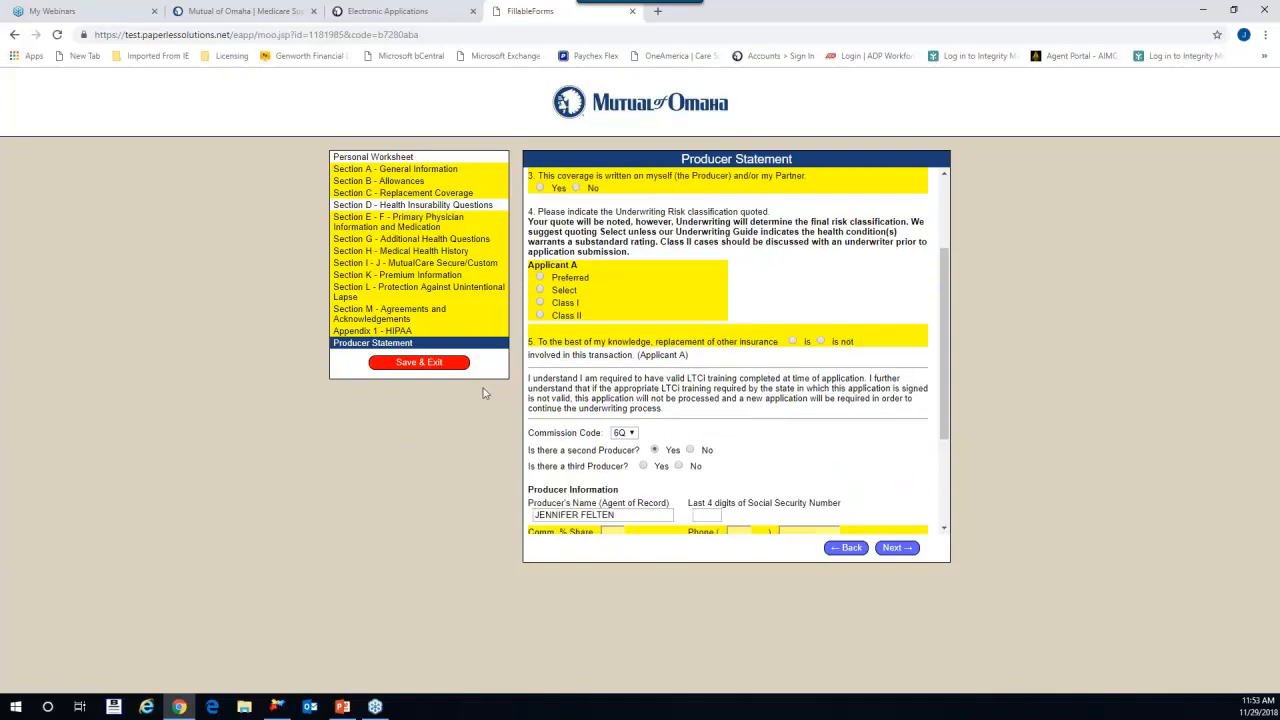
left_click(431, 364)
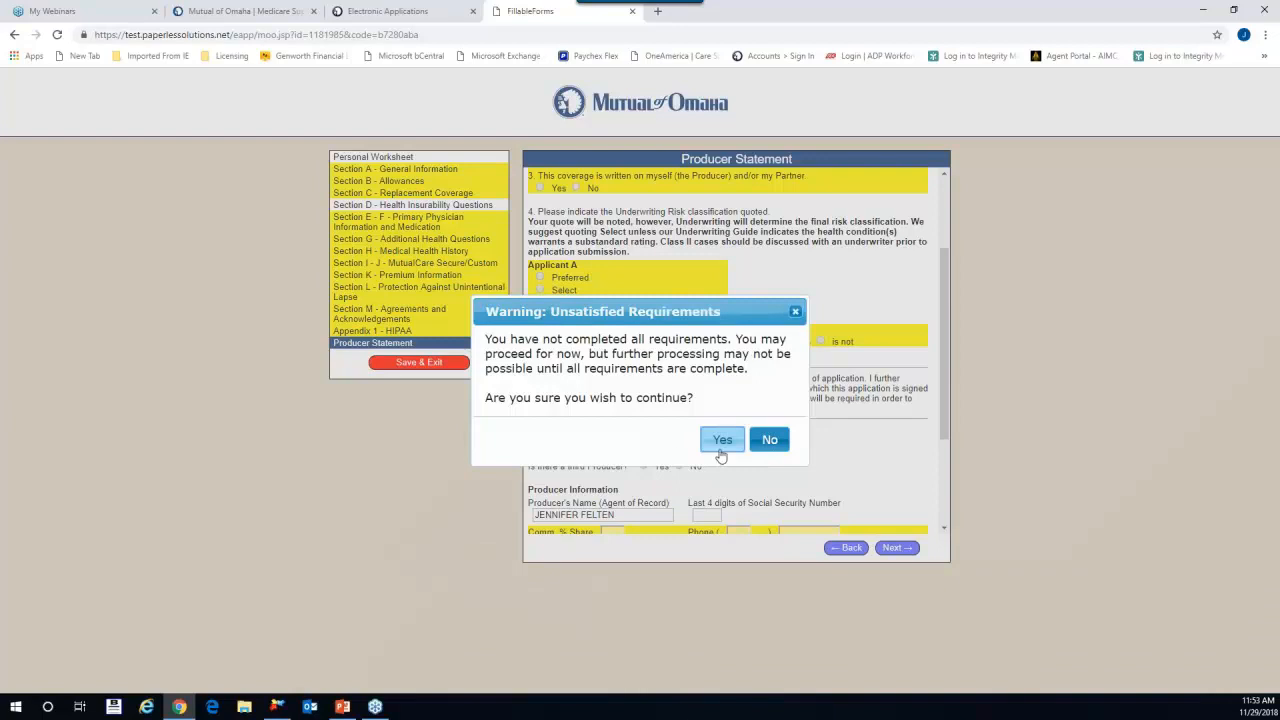
left_click(720, 437)
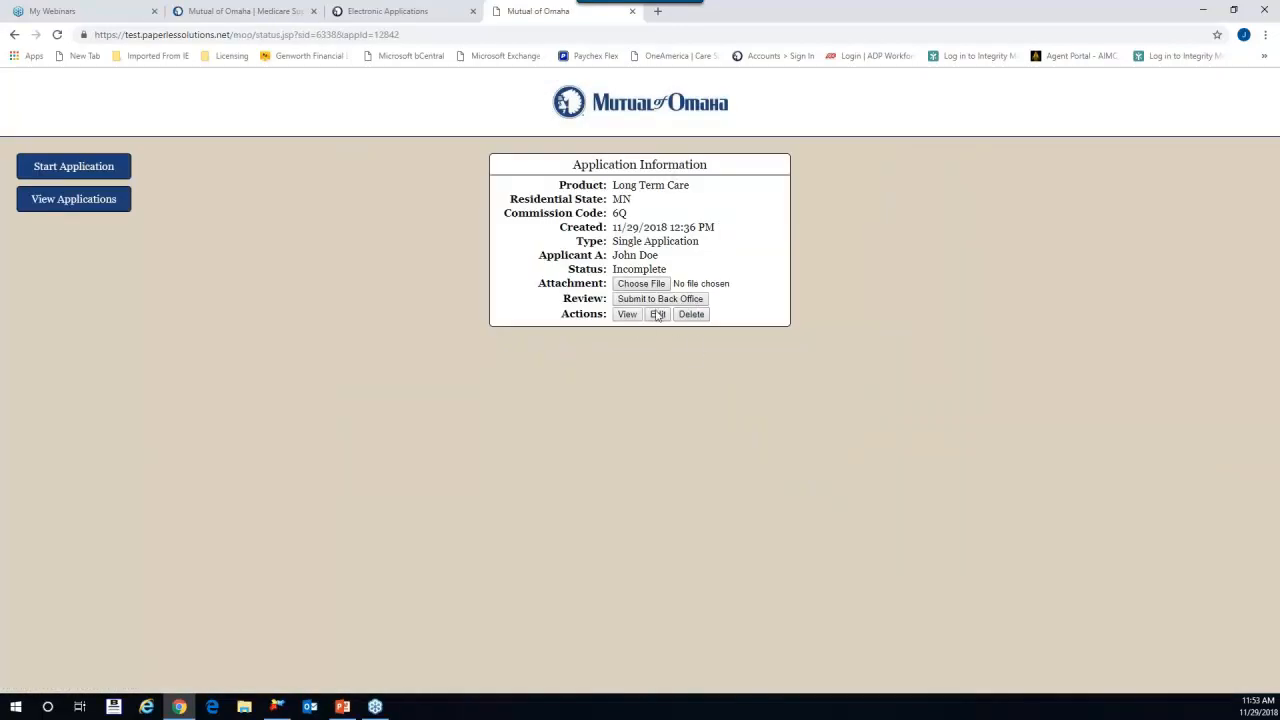
left_click(627, 315)
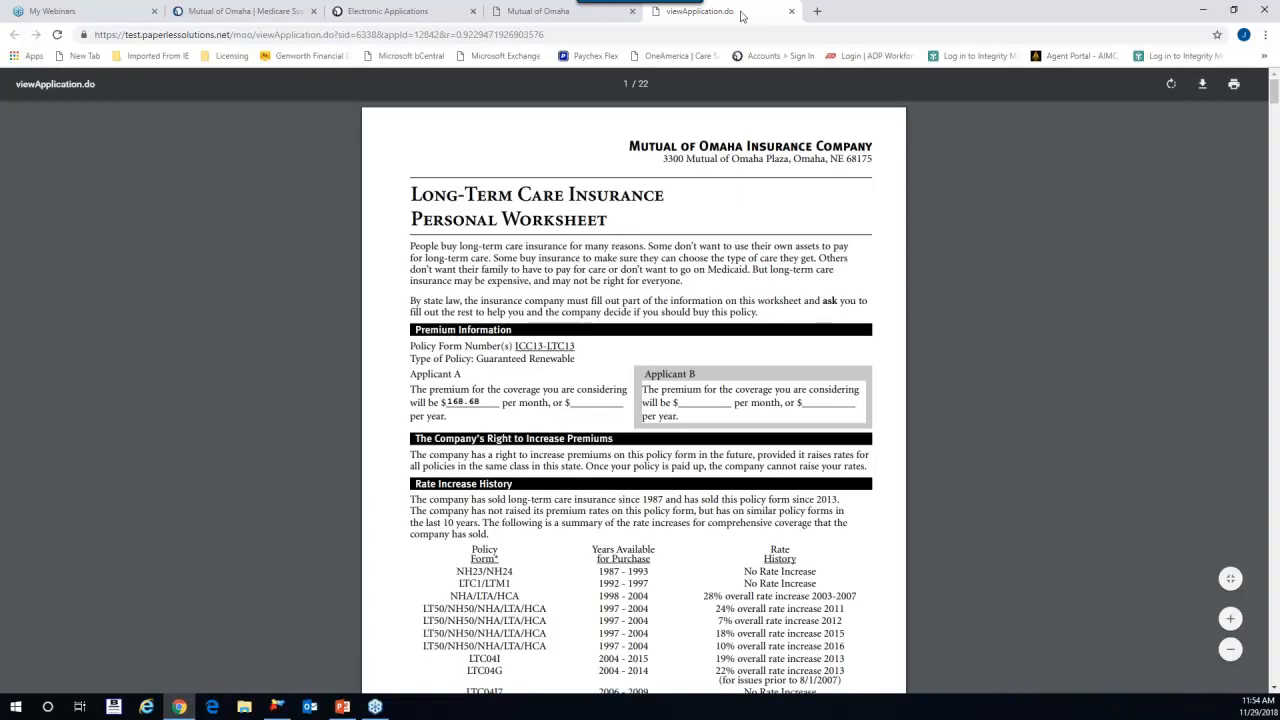
left_click(792, 12)
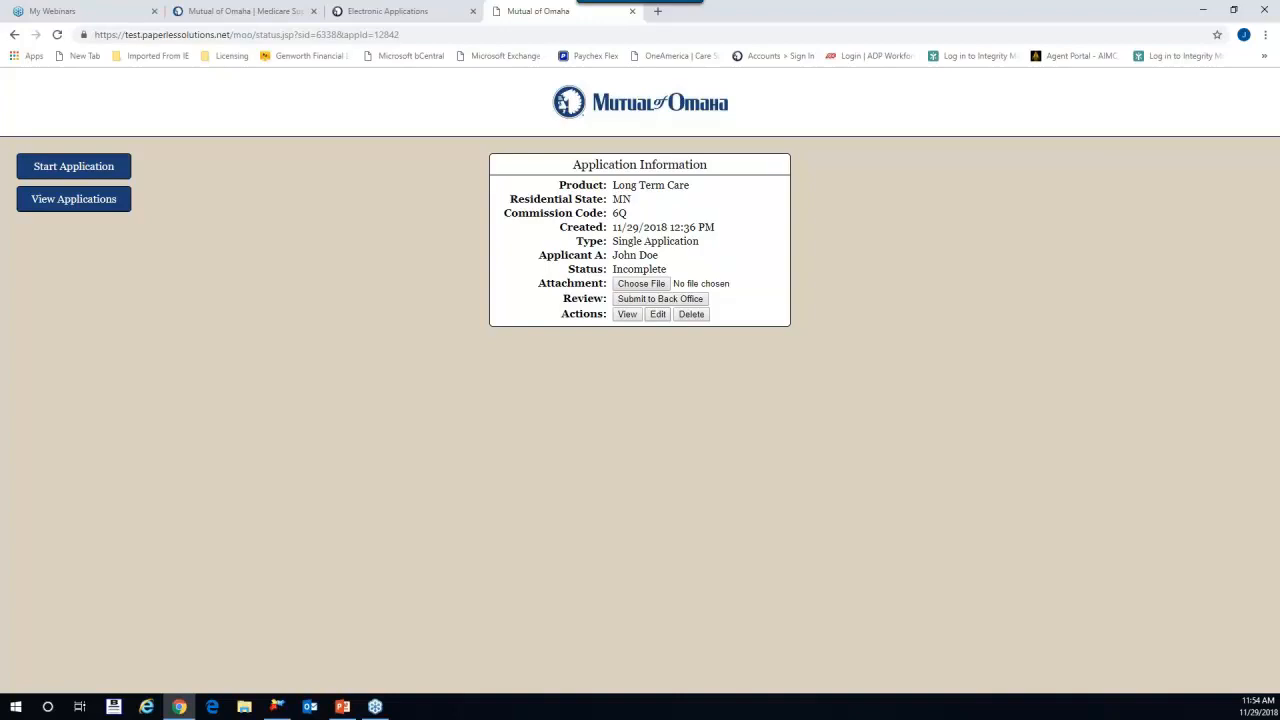
Enter edit mode, Save & Exit confirming the warning, and return to View Applications.
left_click(658, 314)
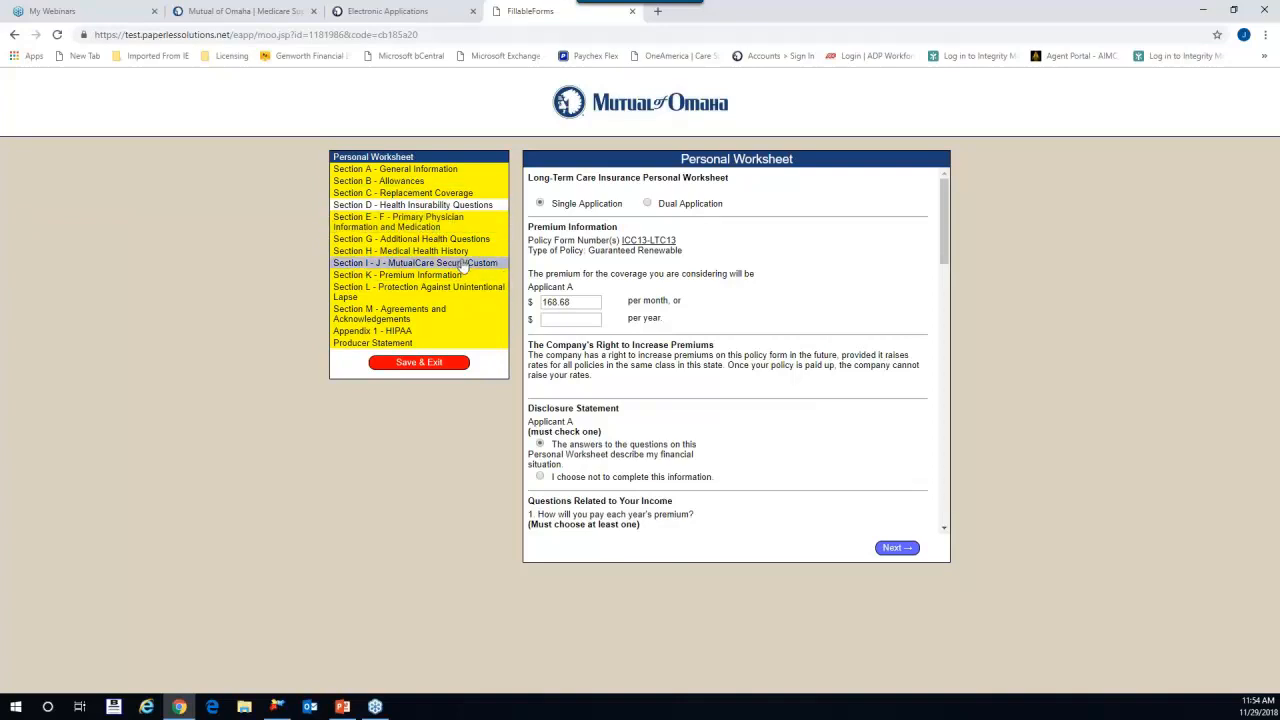
left_click(449, 366)
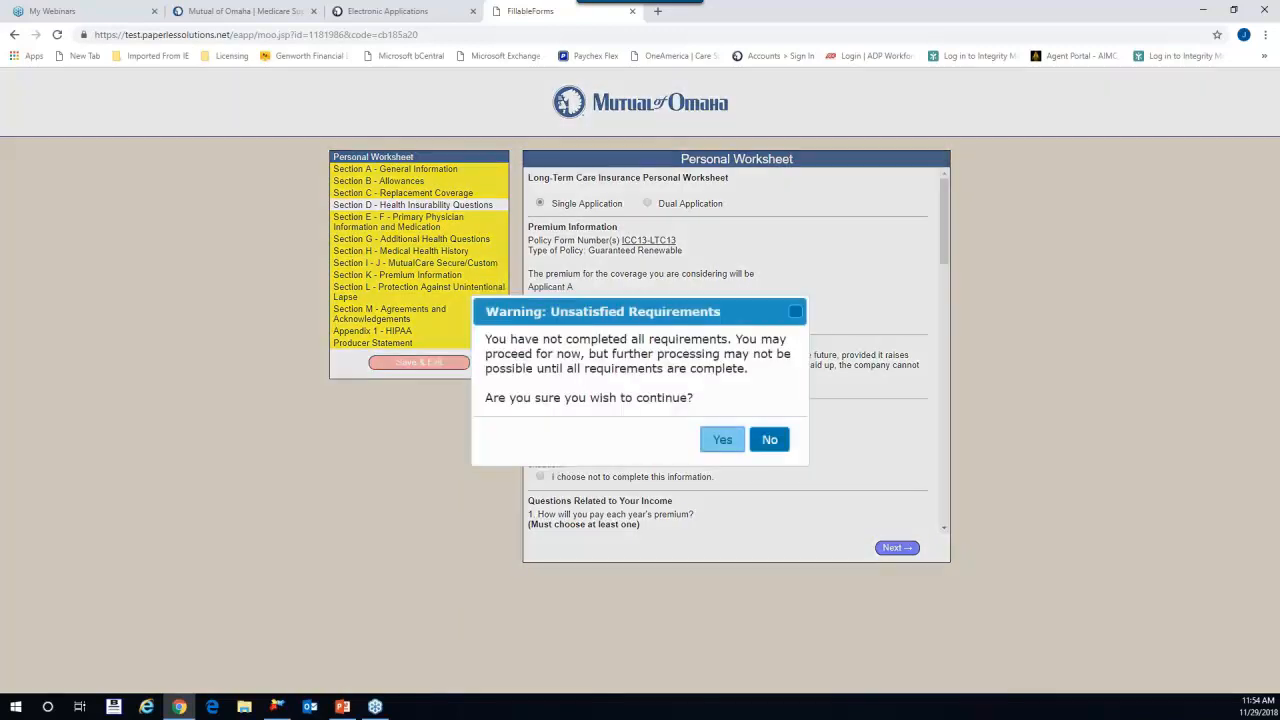
left_click(720, 441)
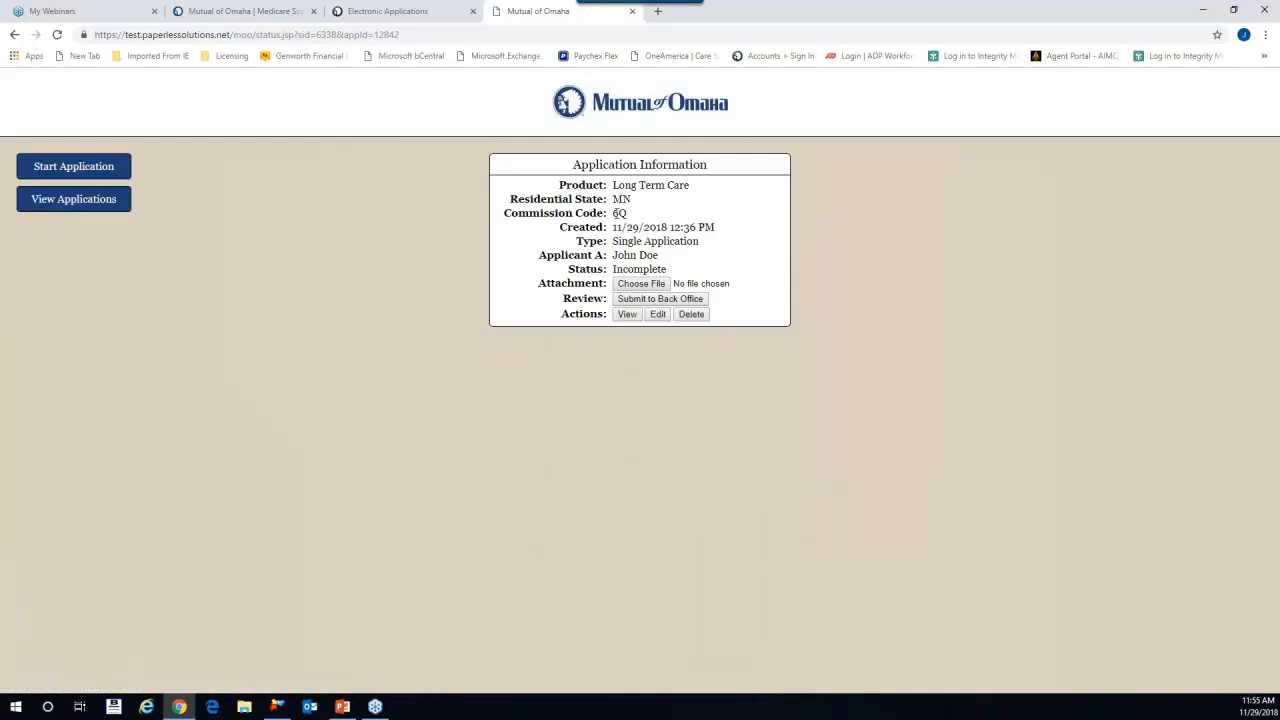
left_click(86, 201)
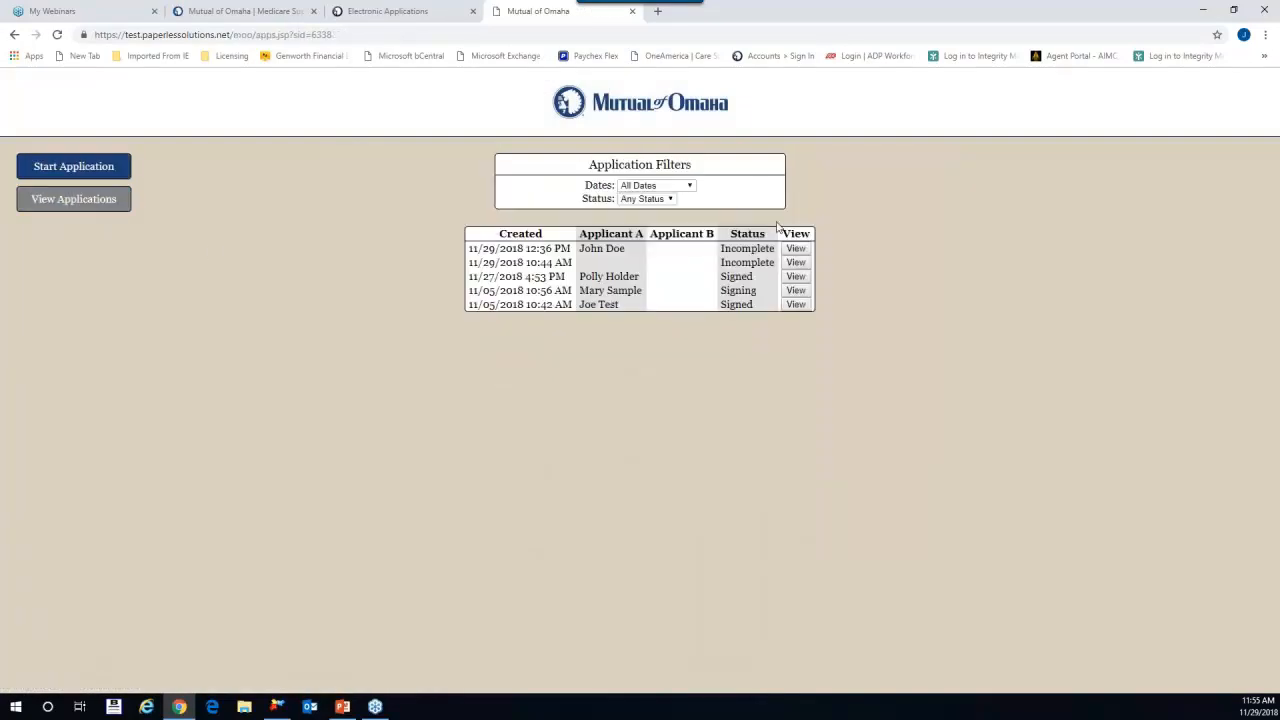
View the Signing application, close its Edit Application warning unedited, and switch to the webinar deck.
left_click(799, 292)
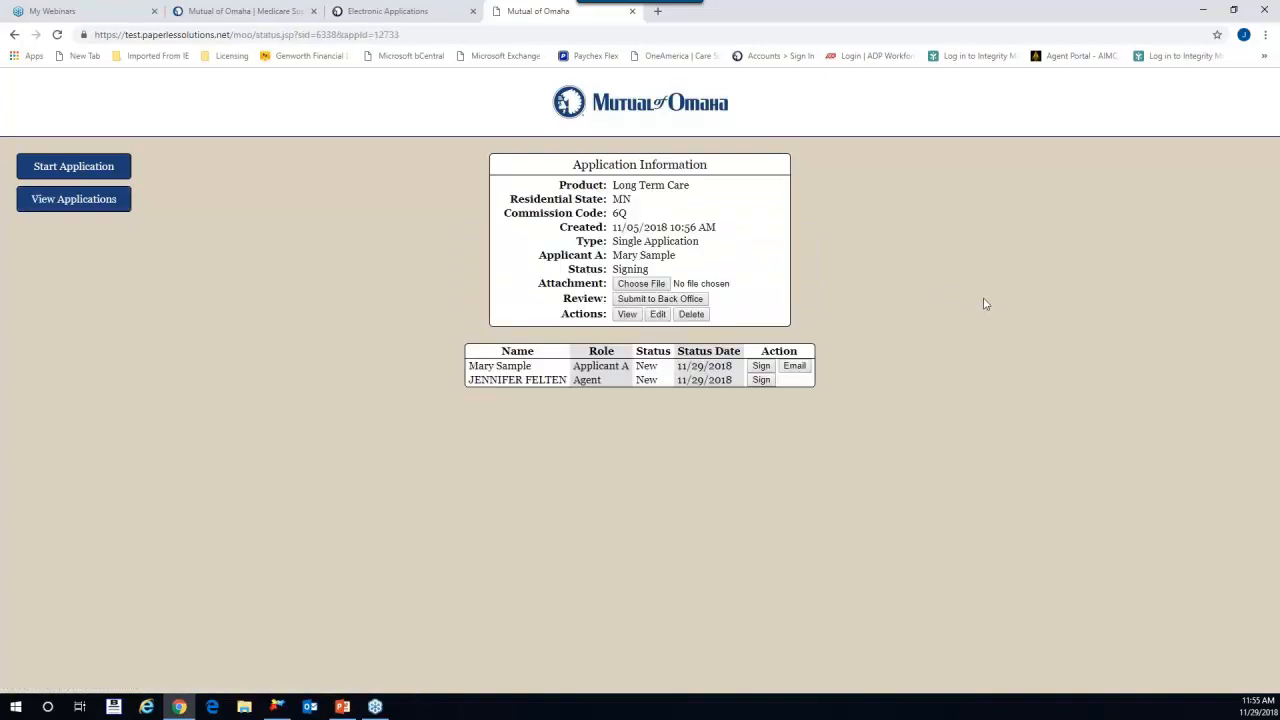
left_click(657, 316)
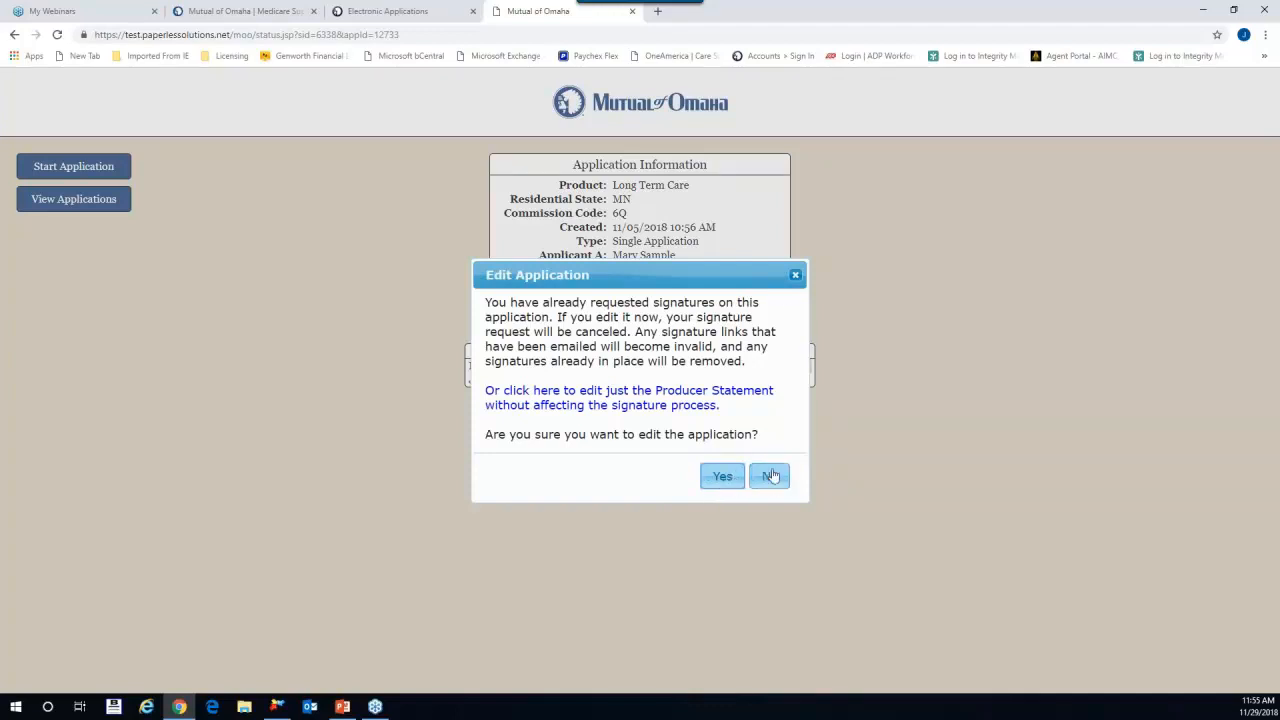
left_click(796, 276)
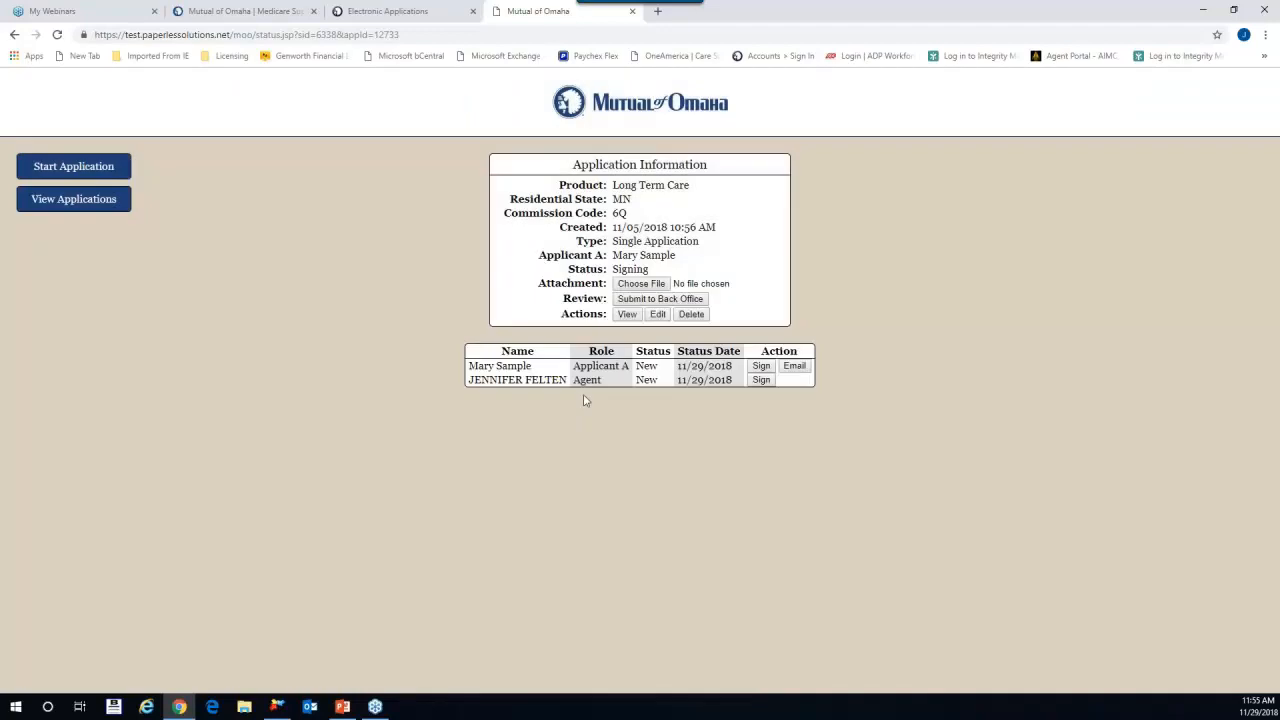
left_click(342, 707)
Play the webinar deck full-screen from slide 1, advancing to the Holiday LTC Sales Promotion slide.
left_click(130, 328)
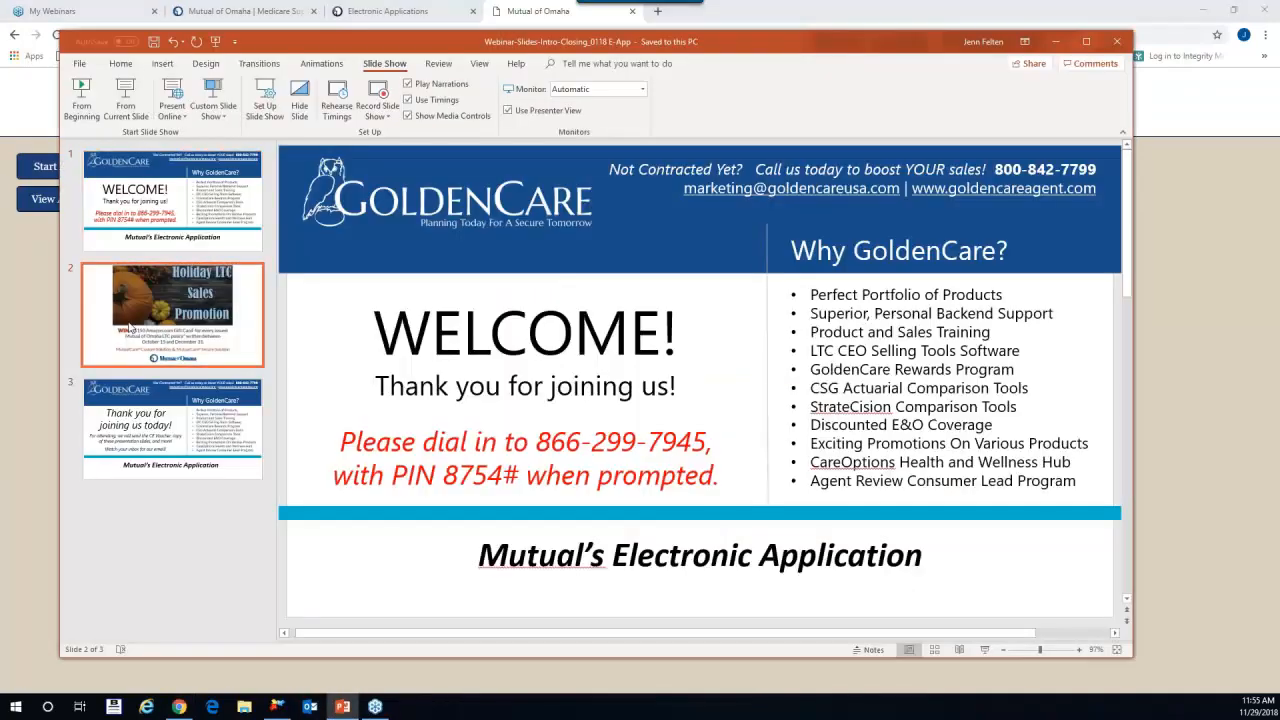
left_click(188, 205)
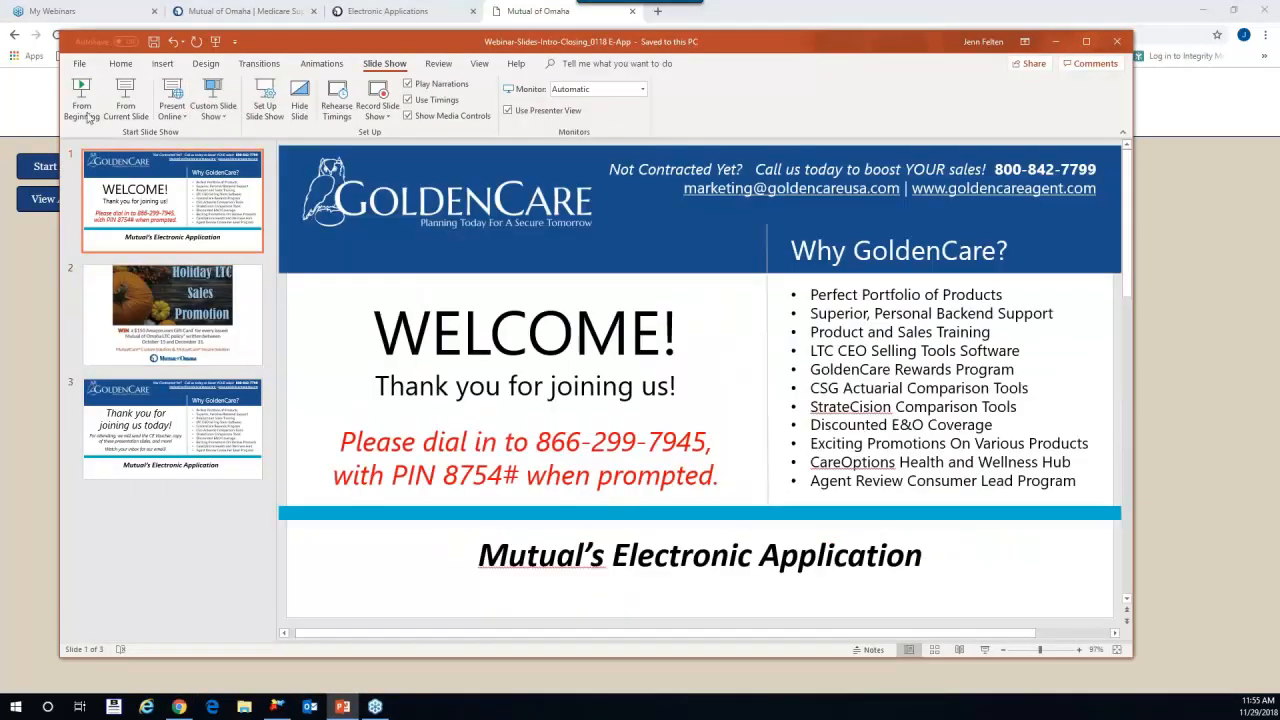
left_click(82, 105)
left_click(647, 449)
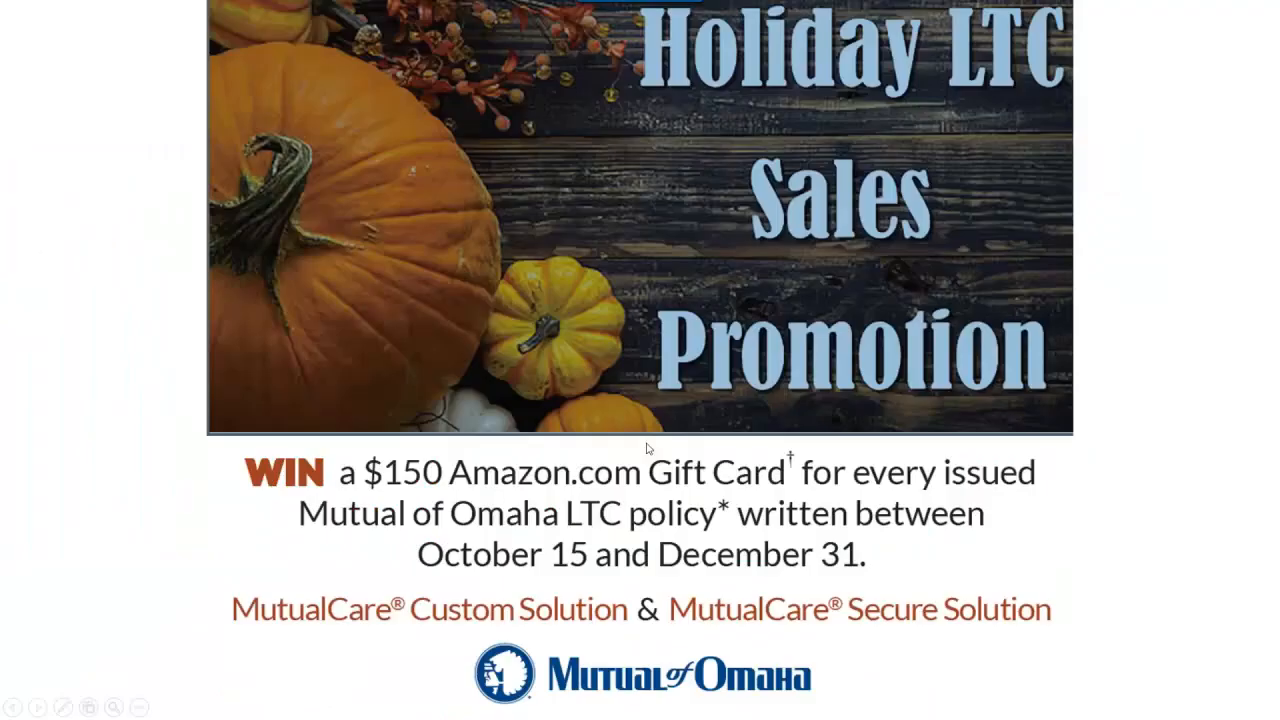
scroll(647, 449, "down", 1)
scroll(647, 449, "up", 1)
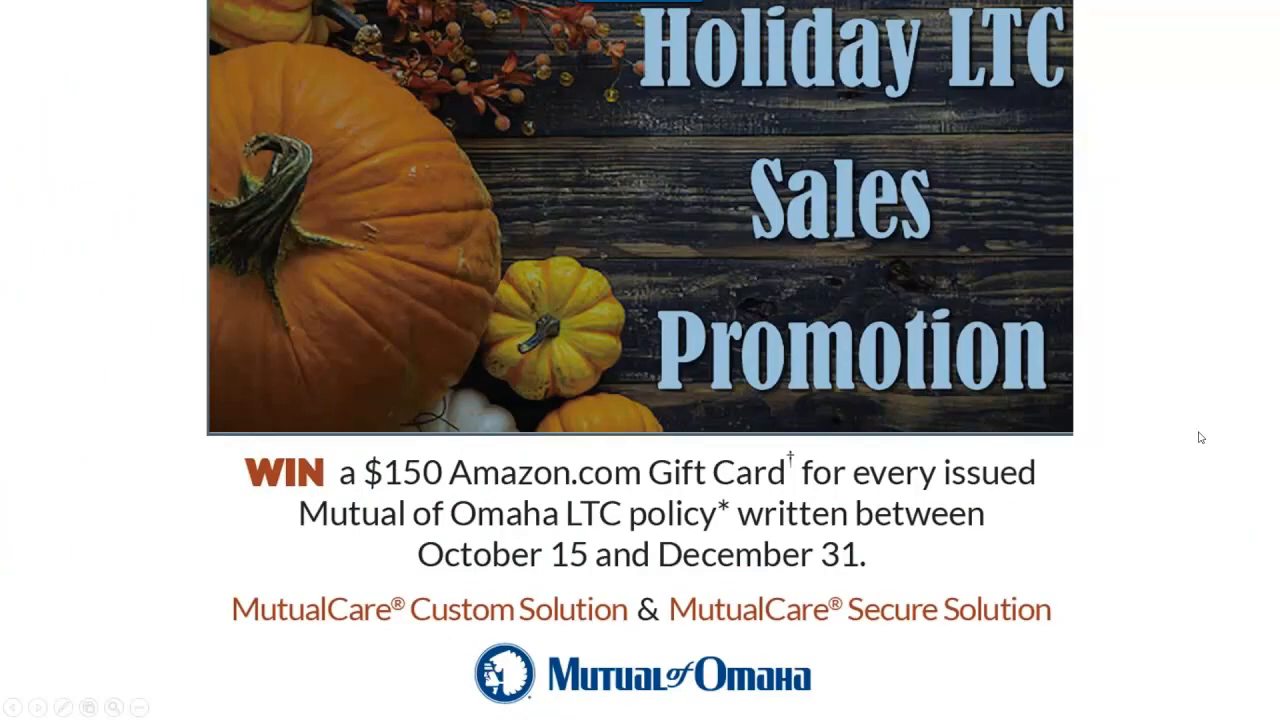